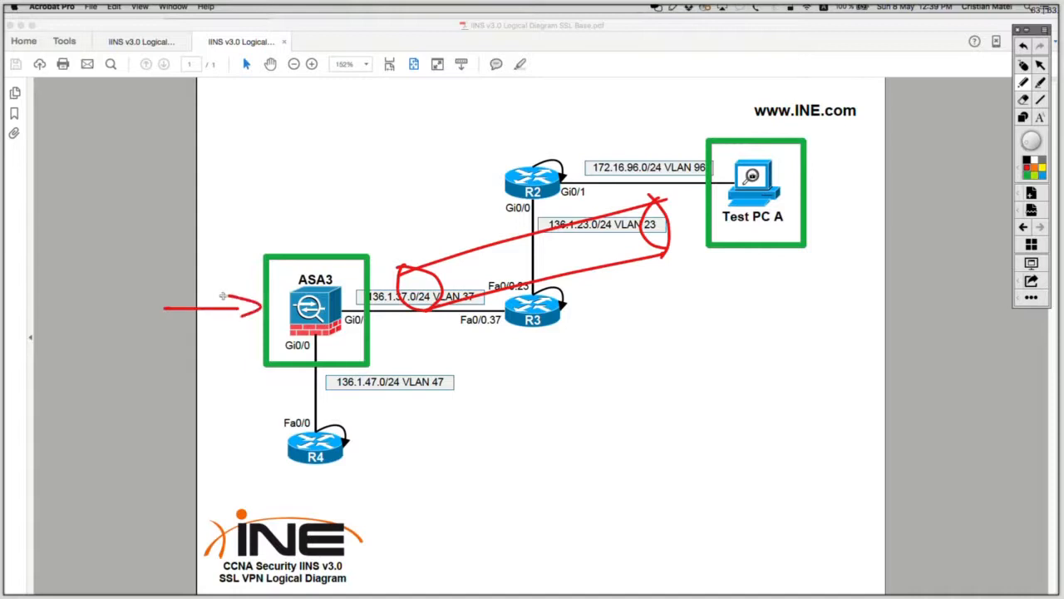
Step: Draw a red box in the margin labelled BOOKMARK, with an arrow toward ASA3
{"action": "mouse_move", "coordinate": [47, 276]}
{"action": "left_mouse_down"}
{"action": "mouse_move", "coordinate": [46, 337]}
{"action": "mouse_move", "coordinate": [154, 336]}
{"action": "left_mouse_up"}
{"action": "mouse_move", "coordinate": [41, 276]}
{"action": "left_mouse_down"}
{"action": "mouse_move", "coordinate": [38, 259]}
{"action": "mouse_move", "coordinate": [168, 260]}
{"action": "mouse_move", "coordinate": [163, 336]}
{"action": "mouse_move", "coordinate": [57, 287]}
{"action": "left_mouse_up"}
{"action": "mouse_move", "coordinate": [46, 272]}
{"action": "left_mouse_down"}
{"action": "mouse_move", "coordinate": [70, 276]}
{"action": "mouse_move", "coordinate": [56, 287]}
{"action": "left_mouse_up"}
{"action": "left_click_drag", "start_coordinate": [86, 275], "coordinate": [87, 276]}
{"action": "left_click_drag", "start_coordinate": [102, 275], "coordinate": [130, 286]}
{"action": "mouse_move", "coordinate": [130, 288]}
{"action": "left_mouse_down"}
{"action": "mouse_move", "coordinate": [176, 275]}
{"action": "mouse_move", "coordinate": [214, 283]}
{"action": "left_mouse_up"}
{"action": "mouse_move", "coordinate": [227, 259]}
{"action": "left_mouse_down"}
{"action": "mouse_move", "coordinate": [206, 272]}
{"action": "mouse_move", "coordinate": [236, 277]}
{"action": "left_mouse_up"}
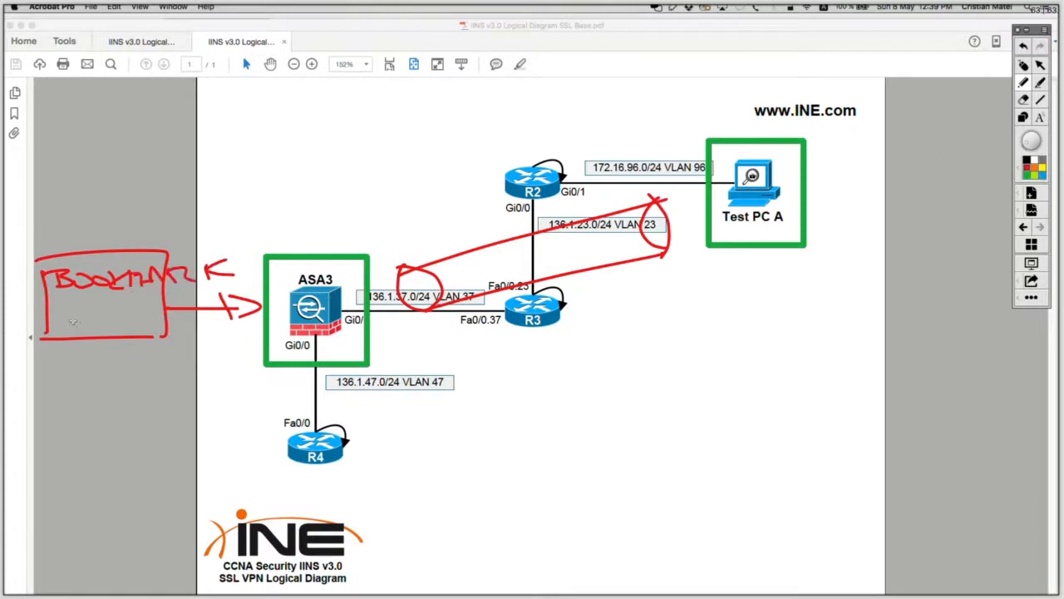
Step: Add HTTP under BOOKMARK, trace the Test PC A to R4 path in blue, then clear all markup
{"action": "mouse_move", "coordinate": [74, 308]}
{"action": "left_mouse_down"}
{"action": "mouse_move", "coordinate": [58, 326]}
{"action": "mouse_move", "coordinate": [125, 305]}
{"action": "left_mouse_up"}
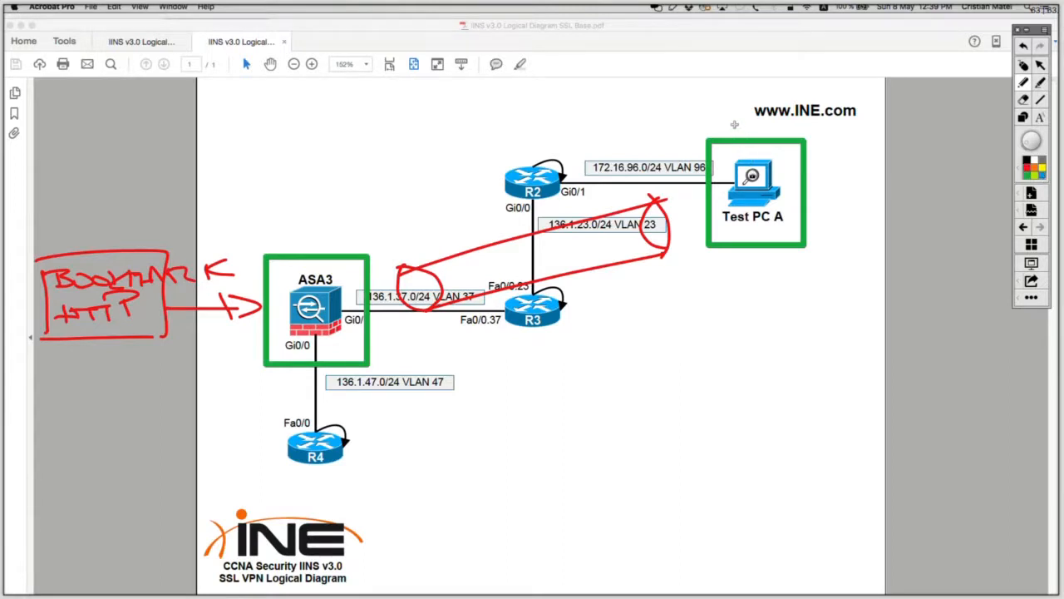
{"action": "mouse_move", "coordinate": [727, 123]}
{"action": "left_mouse_down"}
{"action": "mouse_move", "coordinate": [758, 156]}
{"action": "mouse_move", "coordinate": [721, 213]}
{"action": "mouse_move", "coordinate": [348, 314]}
{"action": "mouse_move", "coordinate": [336, 367]}
{"action": "mouse_move", "coordinate": [341, 431]}
{"action": "mouse_move", "coordinate": [332, 428]}
{"action": "mouse_move", "coordinate": [349, 437]}
{"action": "mouse_move", "coordinate": [316, 422]}
{"action": "left_mouse_up"}
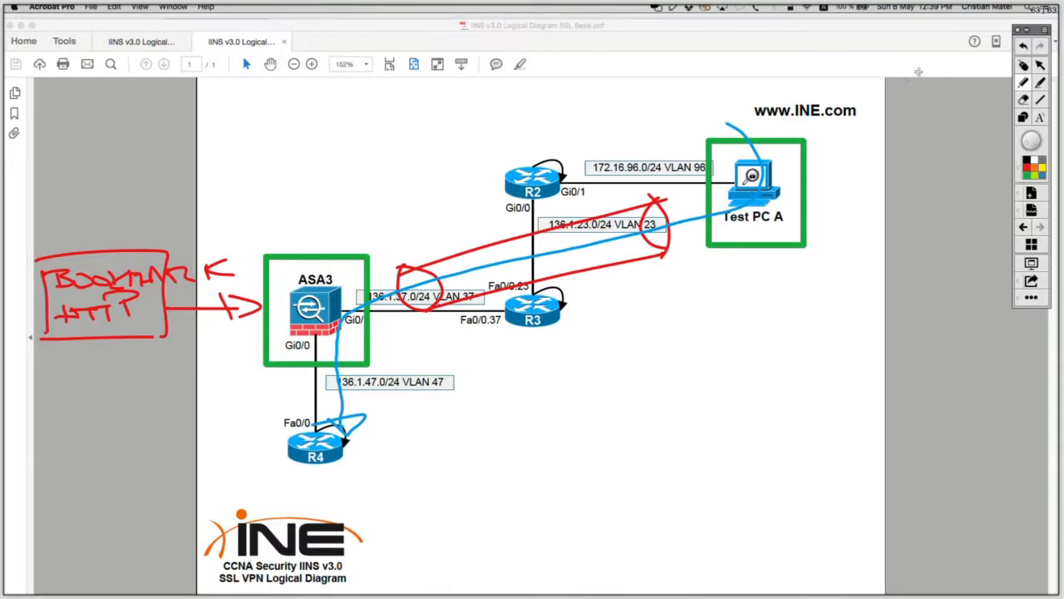
{"action": "left_click", "coordinate": [1024, 65]}
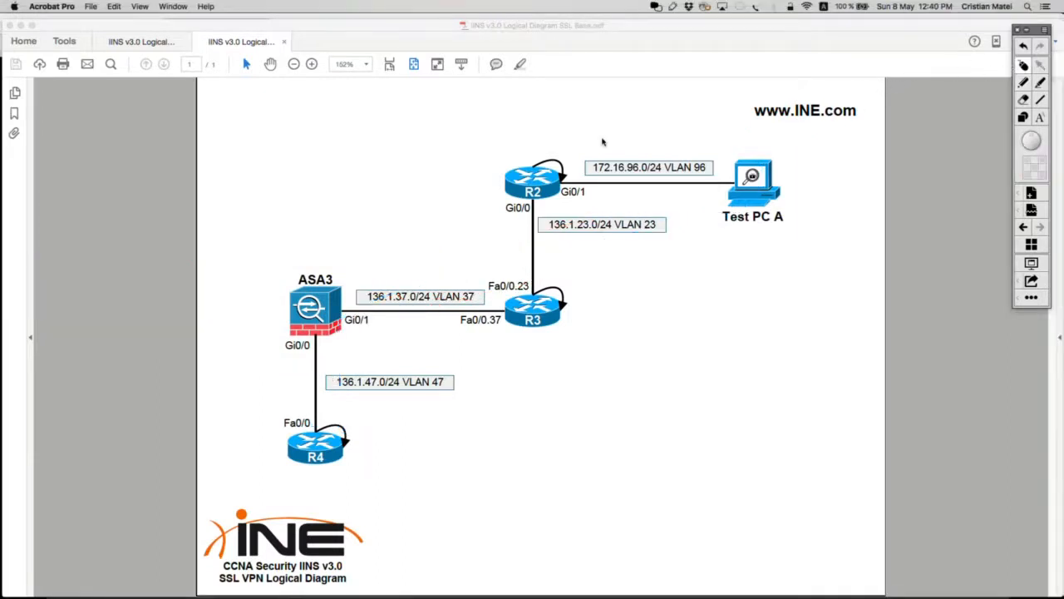
Step: Reload the server's remote session in Firefox and close the Session Details window
{"action": "left_click", "coordinate": [1026, 31]}
{"action": "key", "text": "super+Tab"}
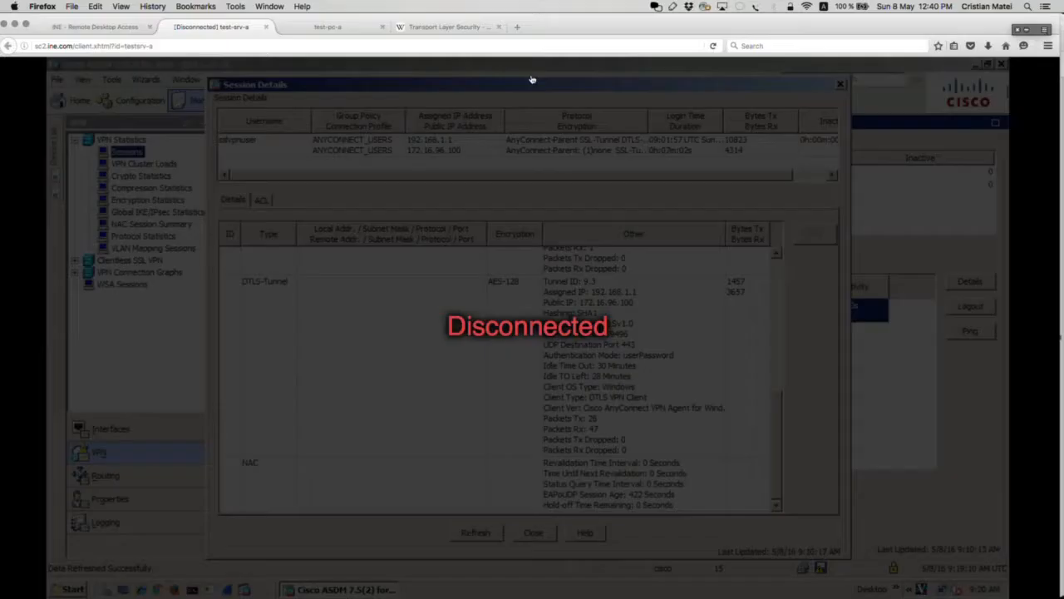
{"action": "left_click", "coordinate": [188, 45]}
{"action": "left_click", "coordinate": [188, 46]}
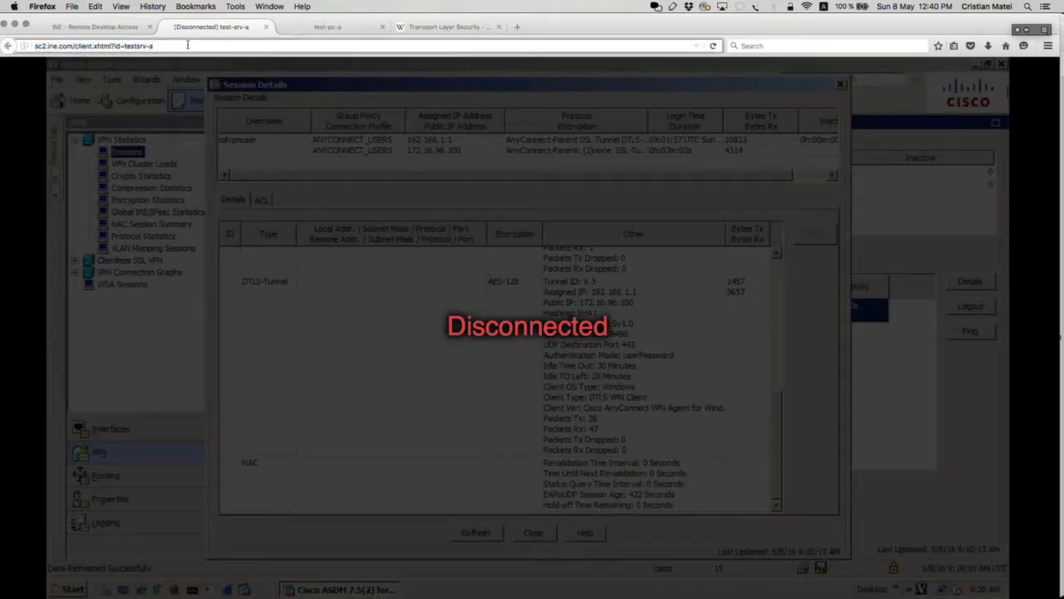
{"action": "key", "text": "Return"}
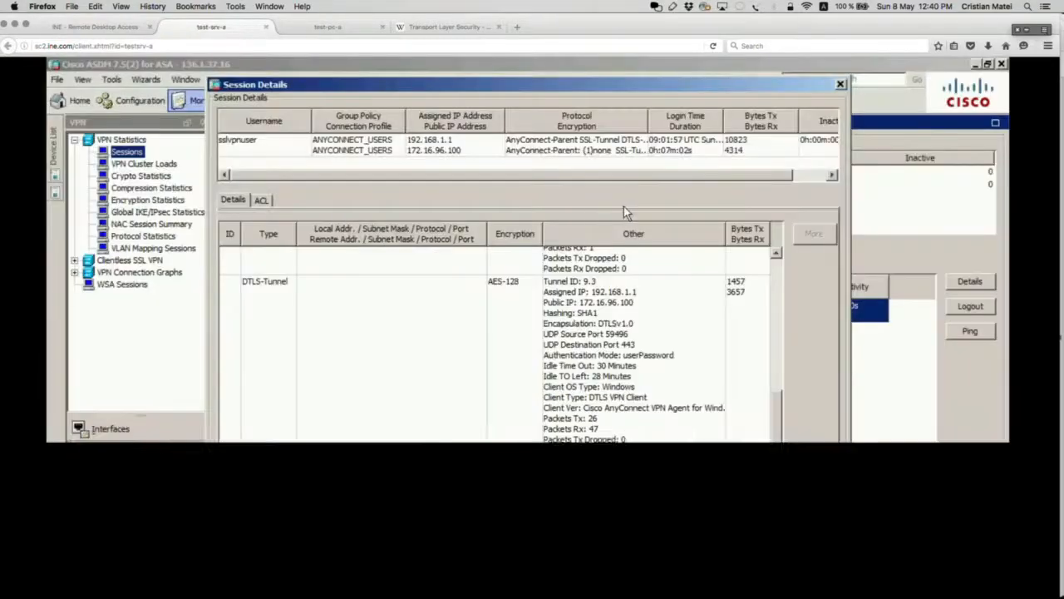
{"action": "left_click", "coordinate": [531, 534]}
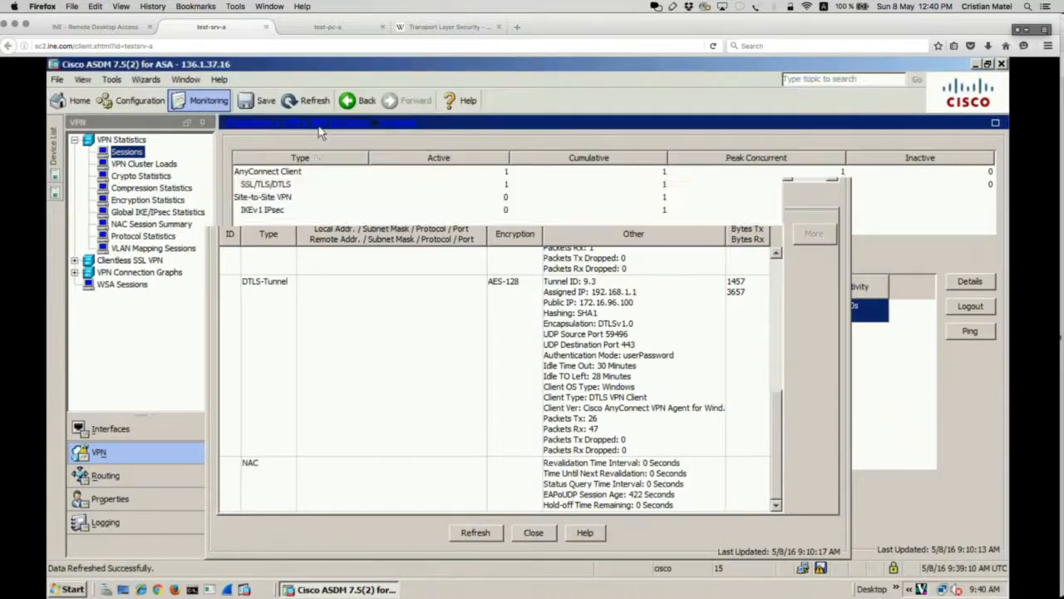
Step: On test-pc-a, disconnect AnyConnect from the system tray, then return to test-srv-a
{"action": "left_click", "coordinate": [331, 27]}
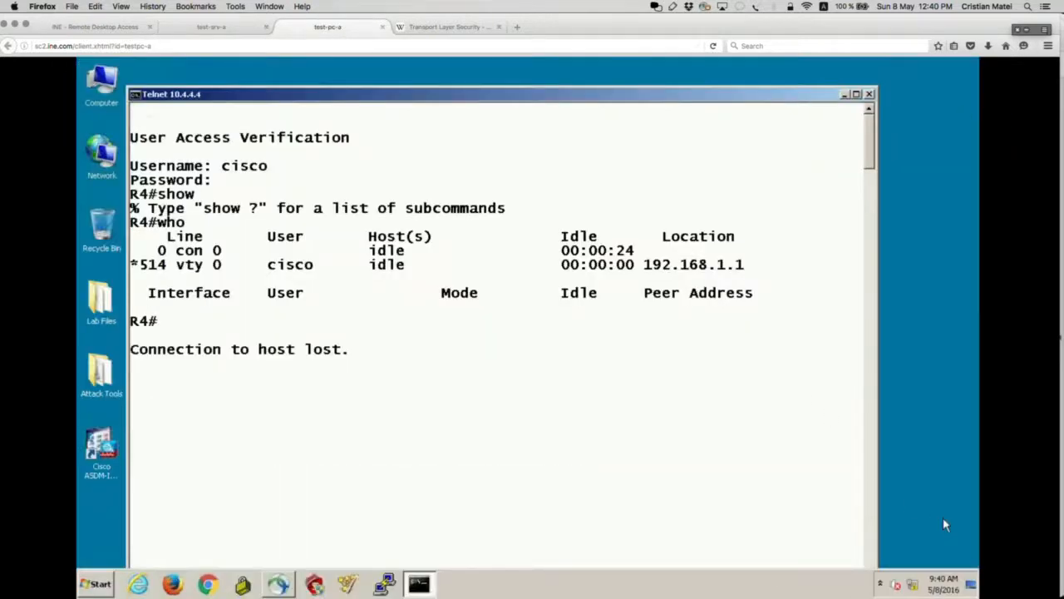
{"action": "left_click", "coordinate": [880, 583]}
{"action": "left_click", "coordinate": [880, 504]}
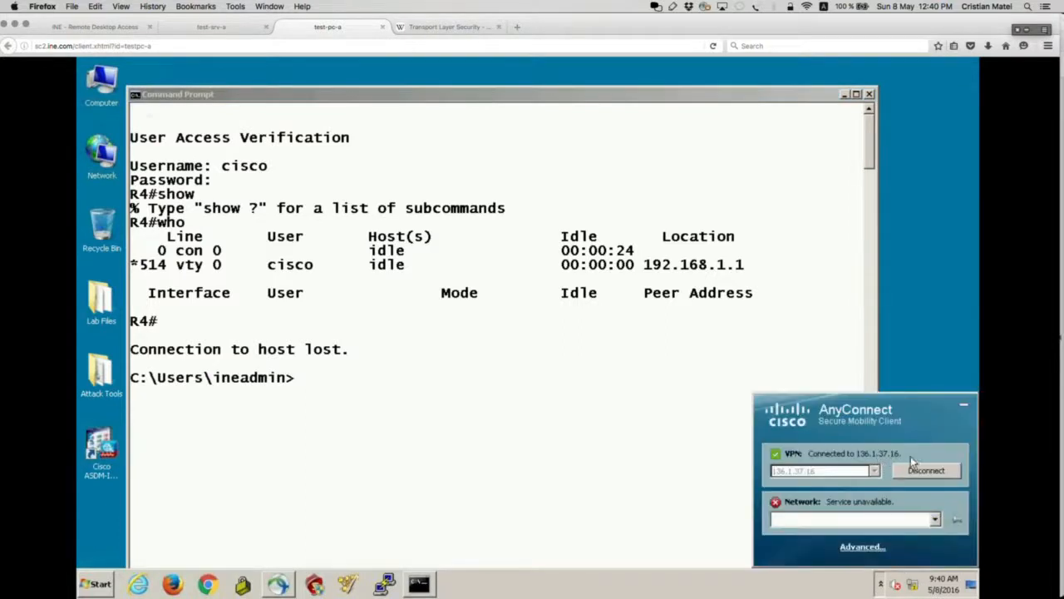
{"action": "left_click", "coordinate": [218, 28]}
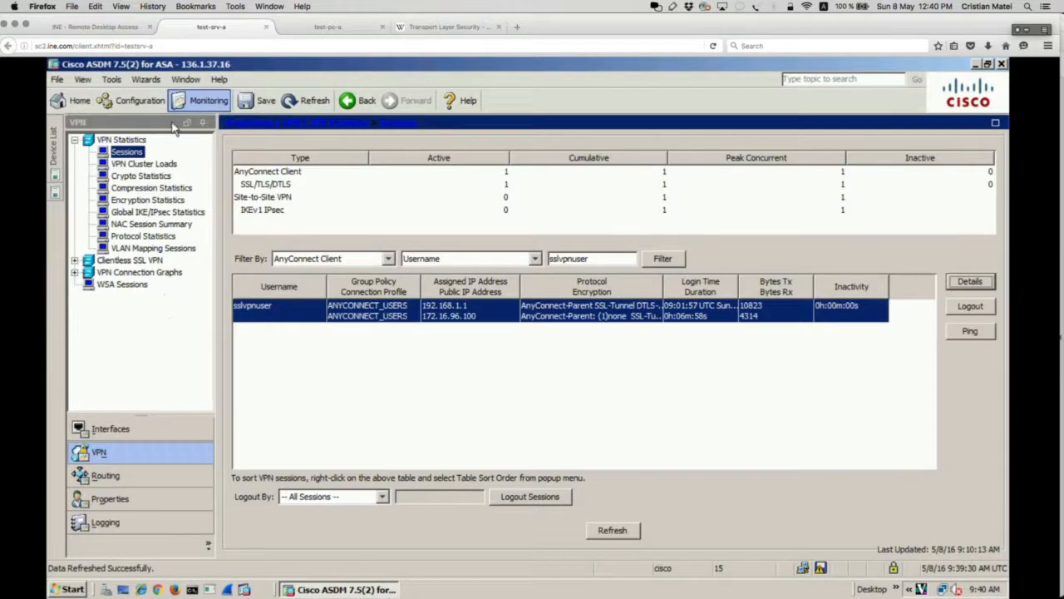
Step: Launch Wizards > VPN Wizards > Clientless SSL VPN Wizard and log in with the ASA password
{"action": "left_click", "coordinate": [150, 80]}
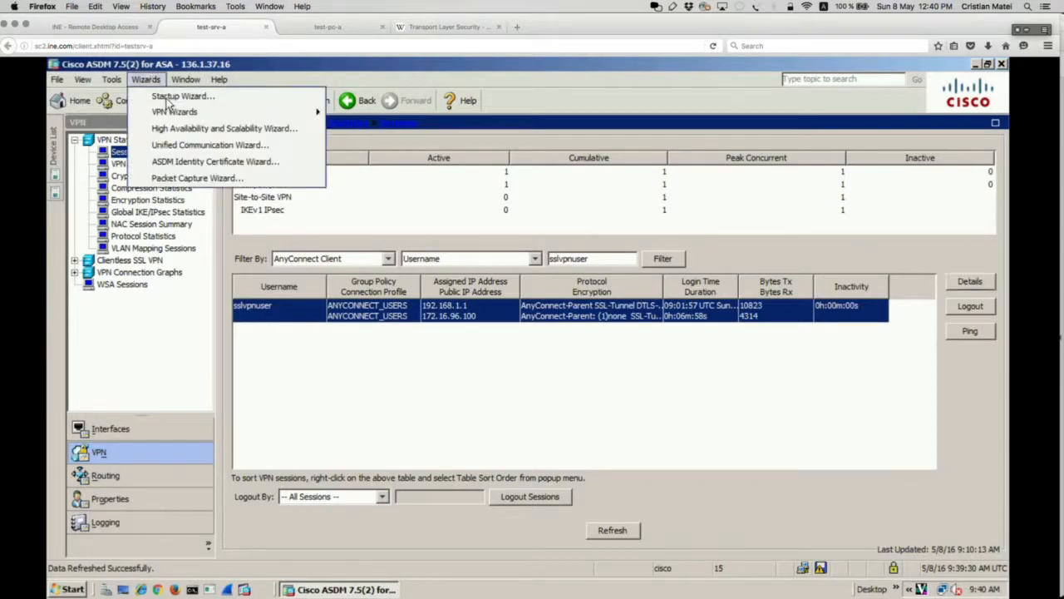
{"action": "mouse_move", "coordinate": [171, 112]}
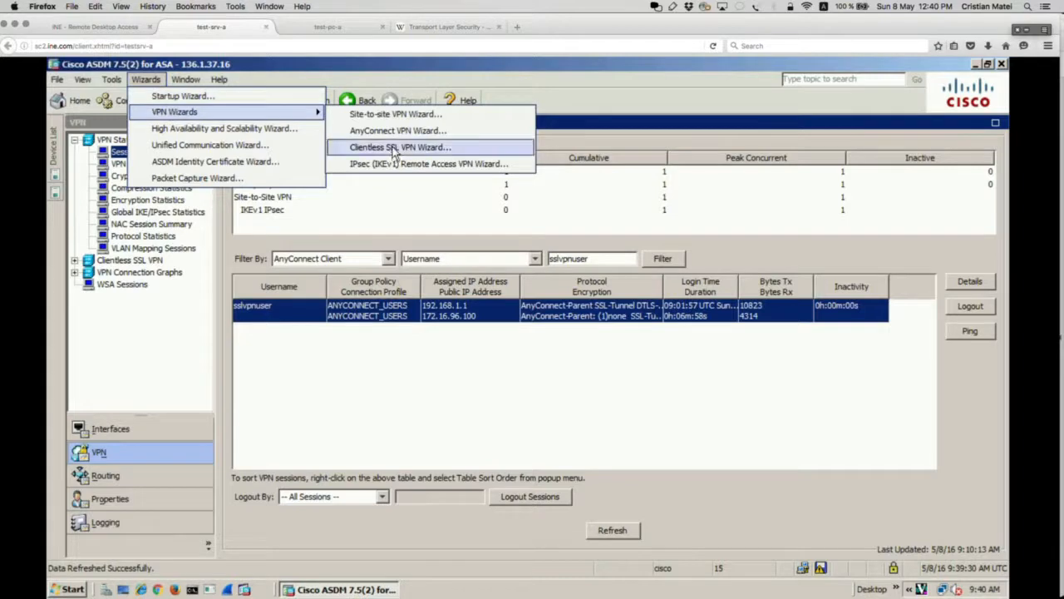
{"action": "left_click", "coordinate": [394, 150]}
{"action": "left_click", "coordinate": [511, 326]}
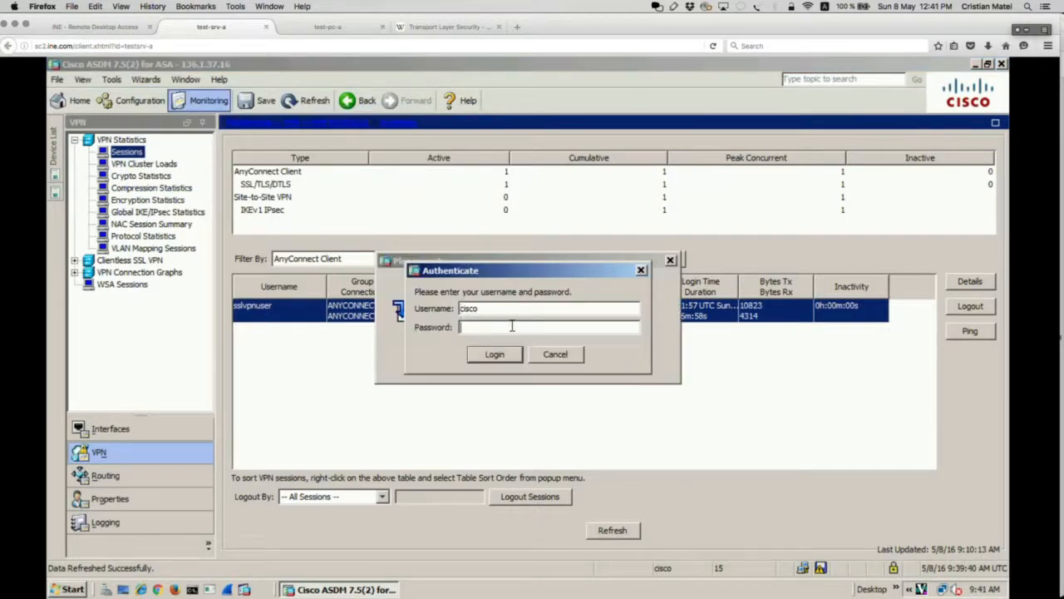
{"action": "type", "text": "cisco"}
{"action": "left_click", "coordinate": [503, 352]}
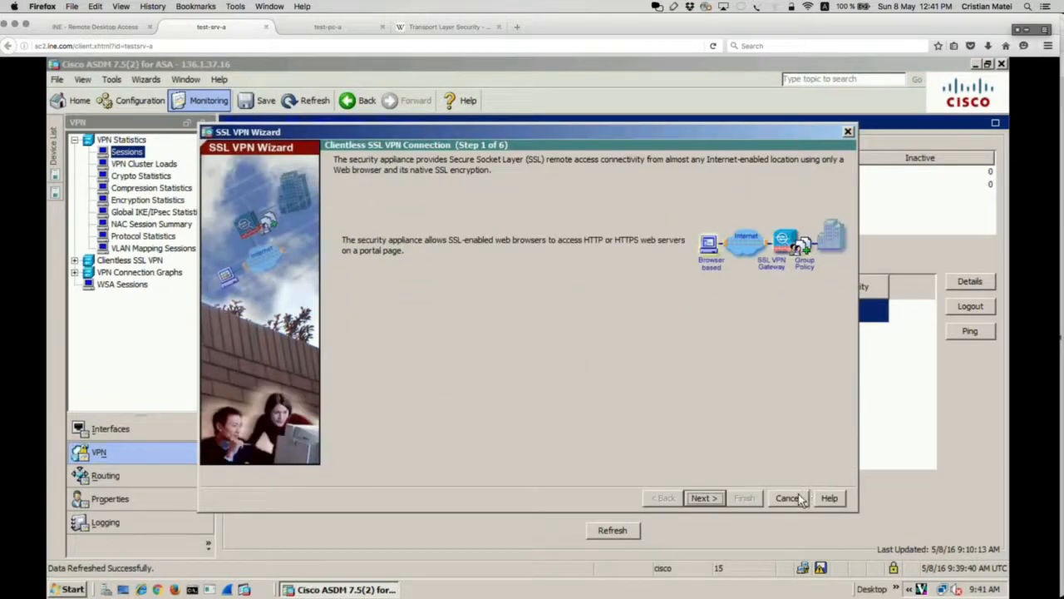
Step: Cancel and exit the wizard, then refresh the configuration from the ASA
{"action": "left_click", "coordinate": [787, 497]}
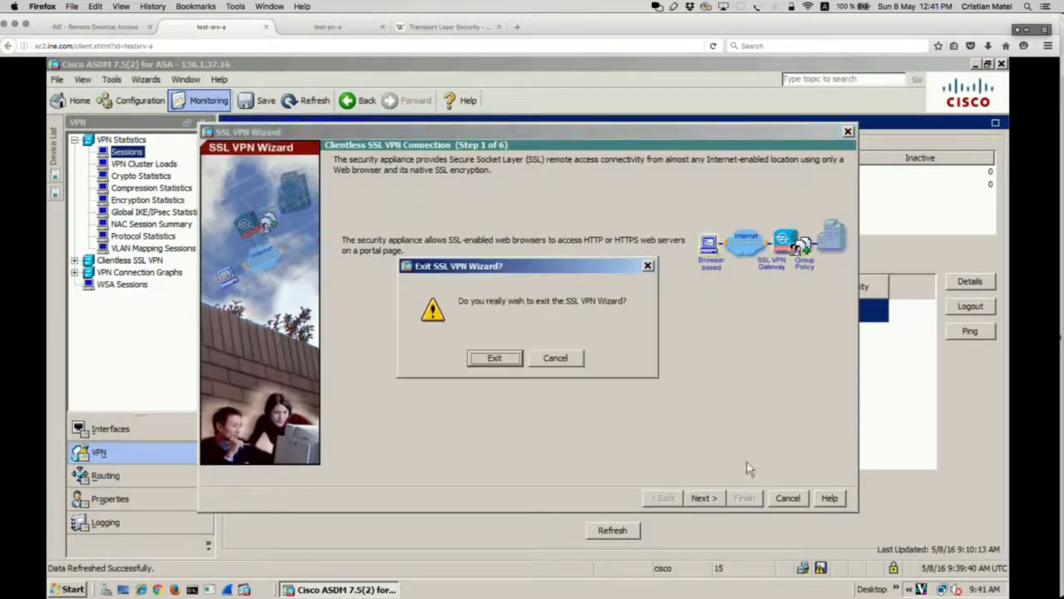
{"action": "left_click", "coordinate": [515, 363]}
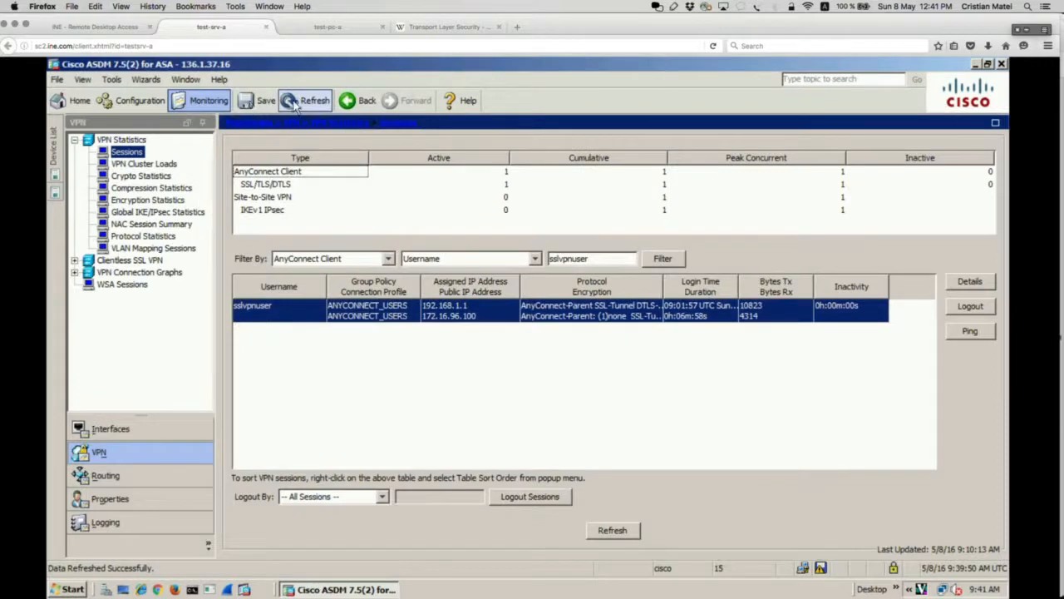
{"action": "left_click", "coordinate": [302, 99]}
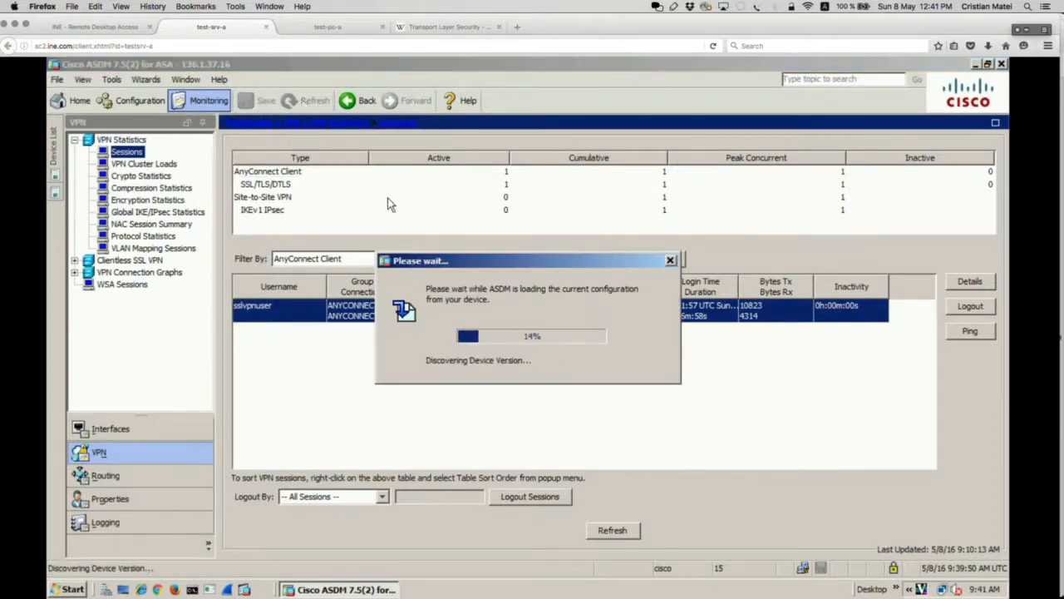
Step: Start the Clientless SSL VPN Wizard with profile CLIENTLESS_SSL on the INSIDE interface
{"action": "left_click", "coordinate": [146, 79]}
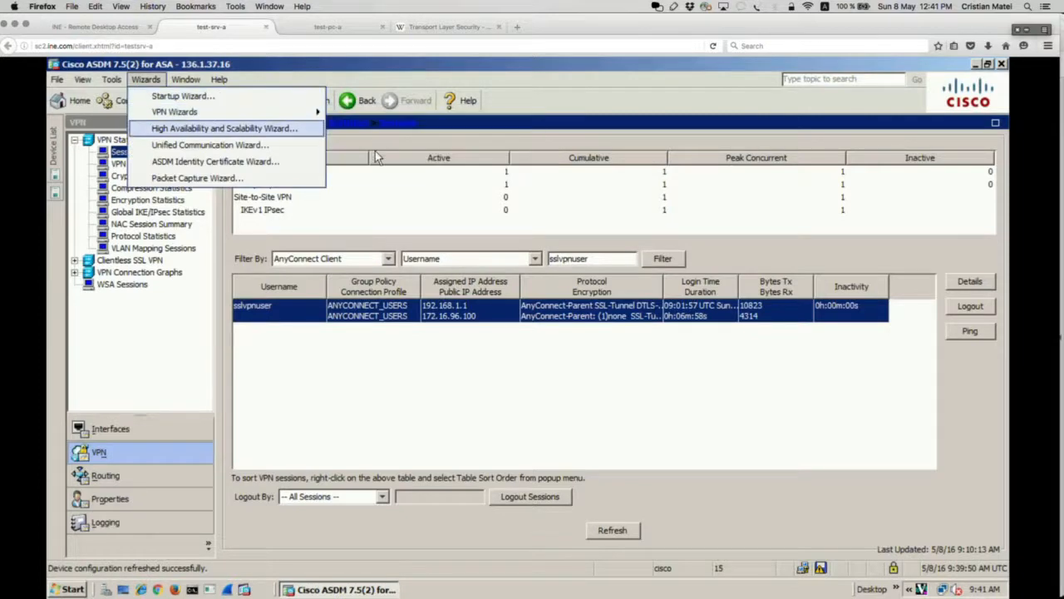
{"action": "mouse_move", "coordinate": [310, 112]}
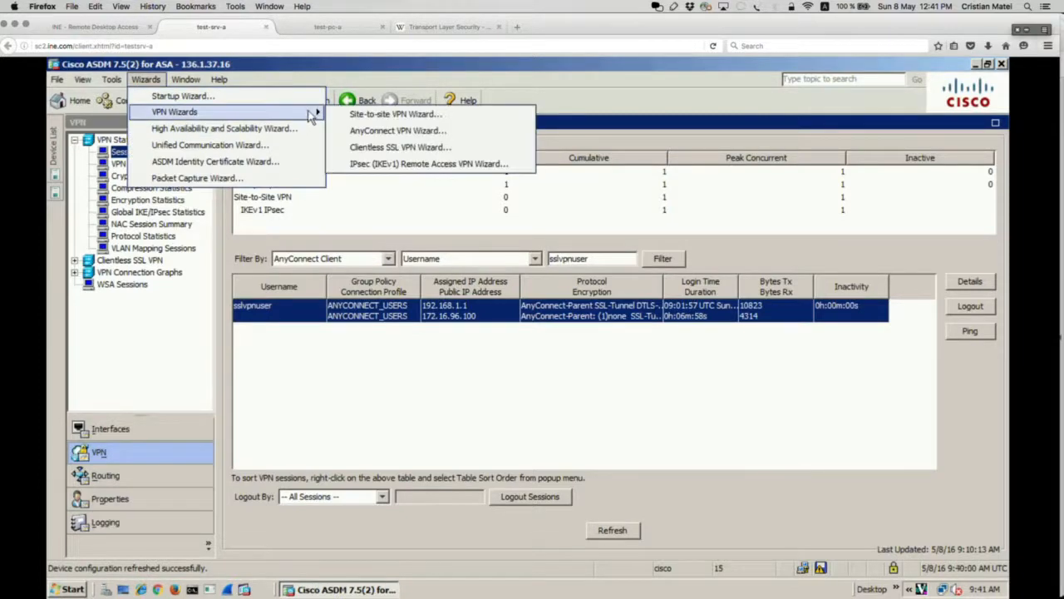
{"action": "left_click", "coordinate": [370, 148]}
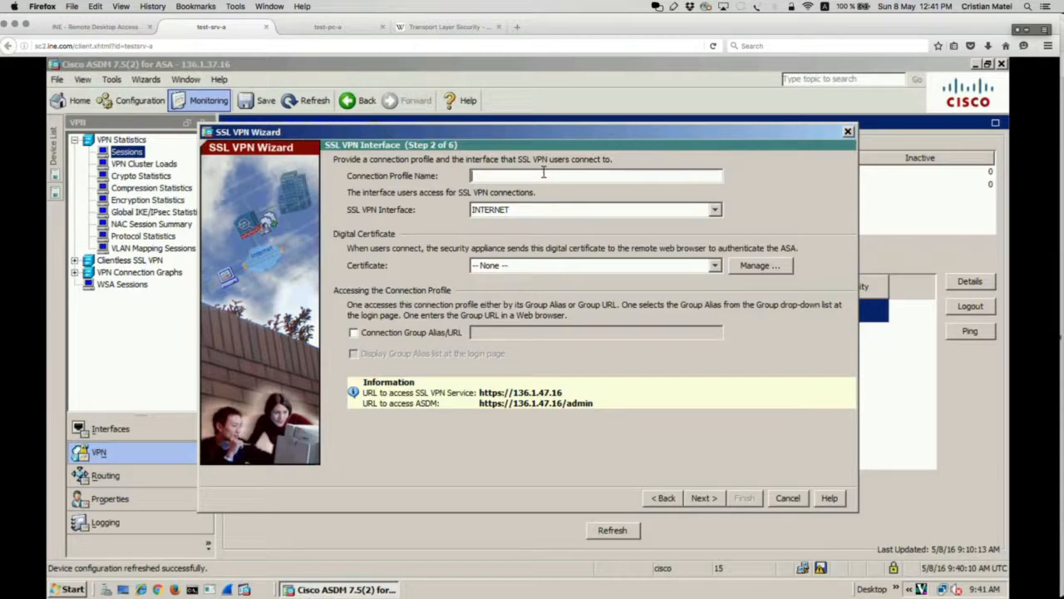
{"action": "type", "text": "CLIENTLESS_SSL"}
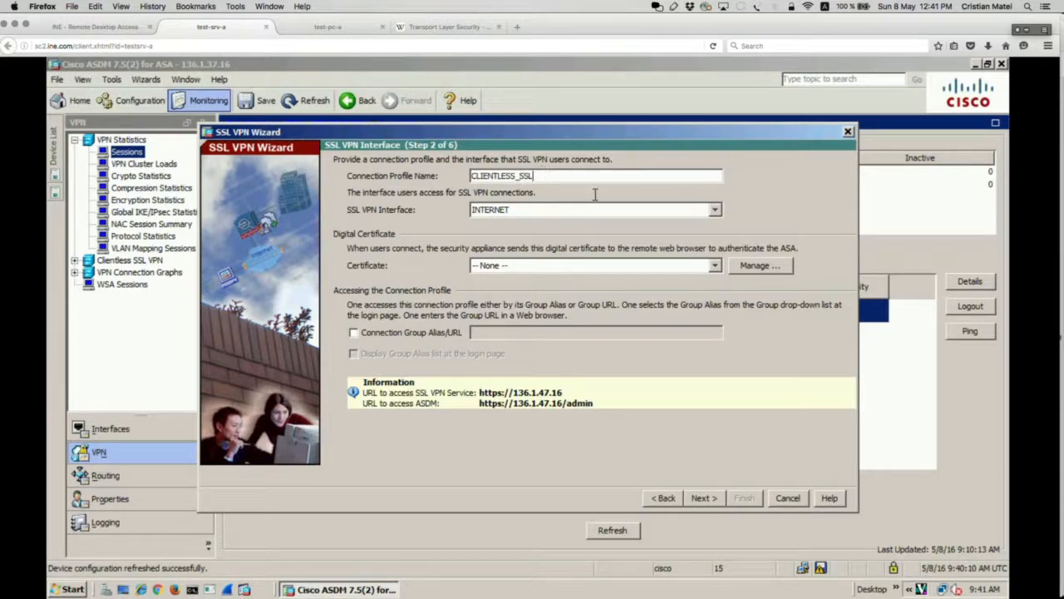
{"action": "left_click", "coordinate": [714, 210]}
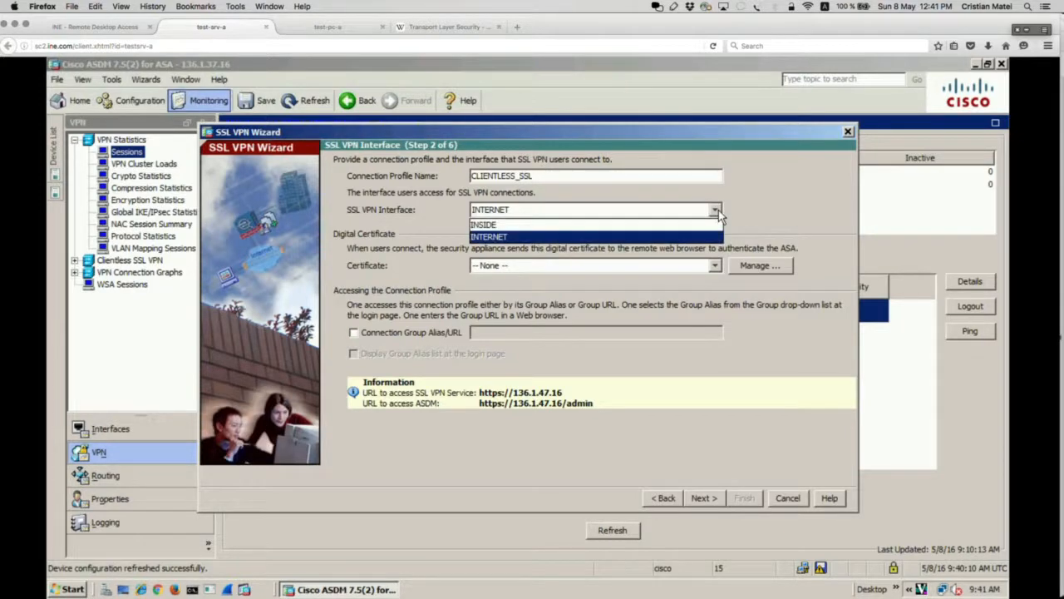
{"action": "left_click", "coordinate": [630, 224]}
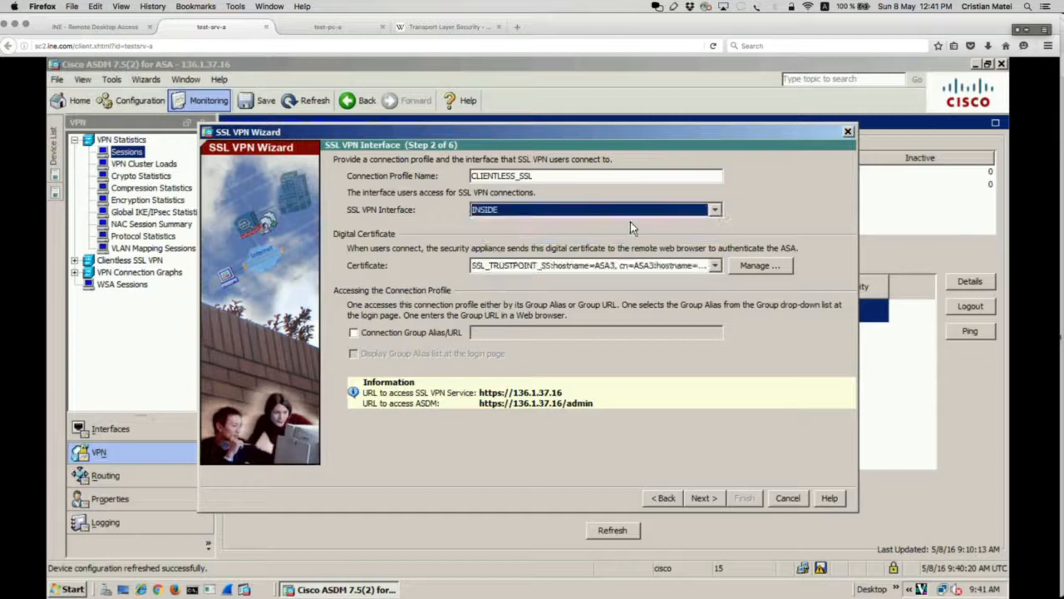
Step: Review the SSL_TRUSTPOINT_SS identity certificate in the certificate manager, then close it
{"action": "left_click", "coordinate": [774, 267]}
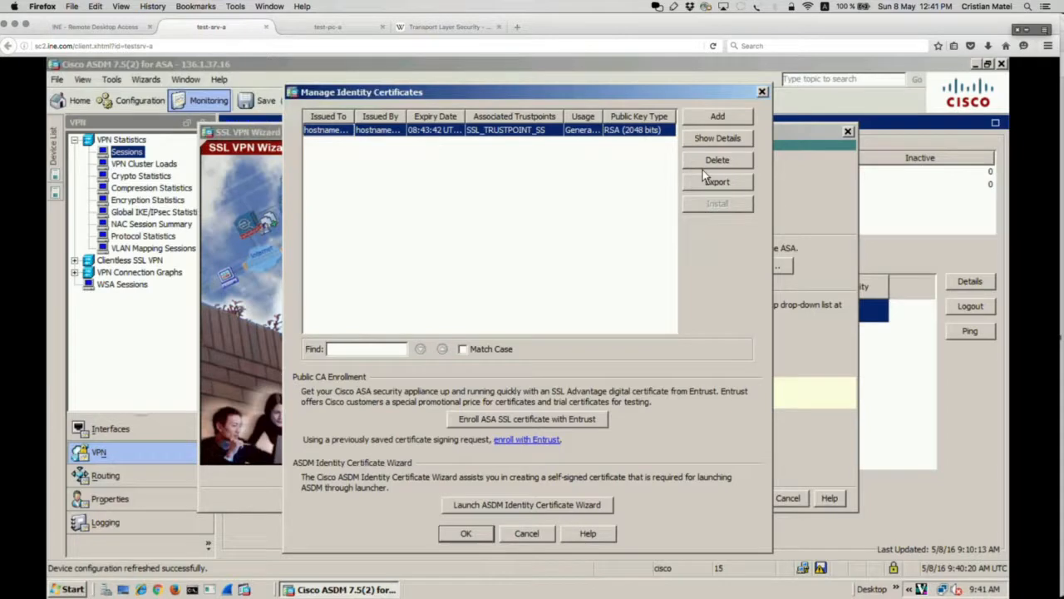
{"action": "left_click", "coordinate": [763, 92]}
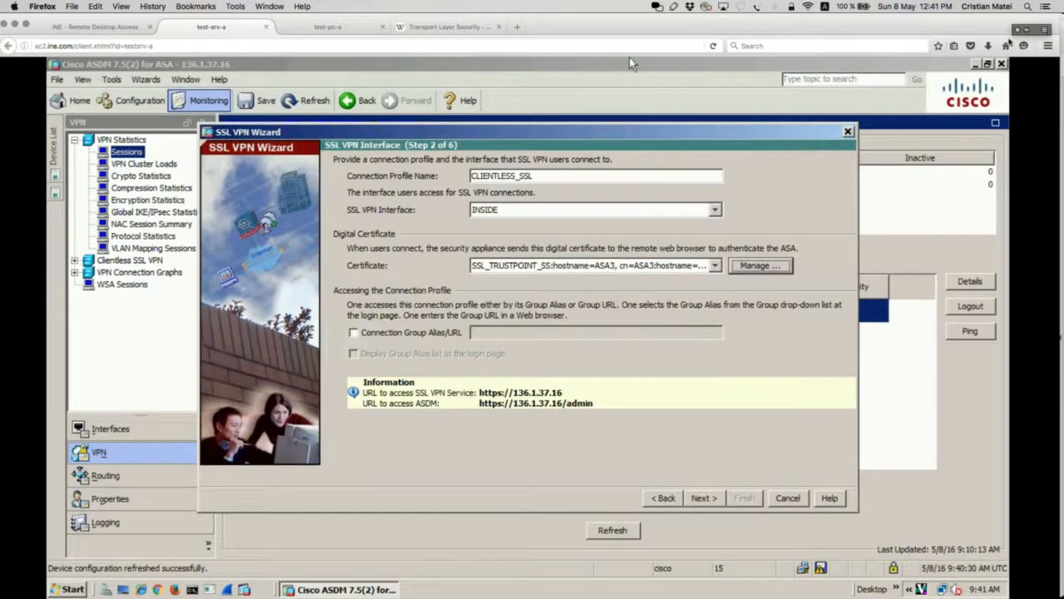
{"action": "left_click", "coordinate": [1033, 30]}
{"action": "left_click", "coordinate": [1030, 31]}
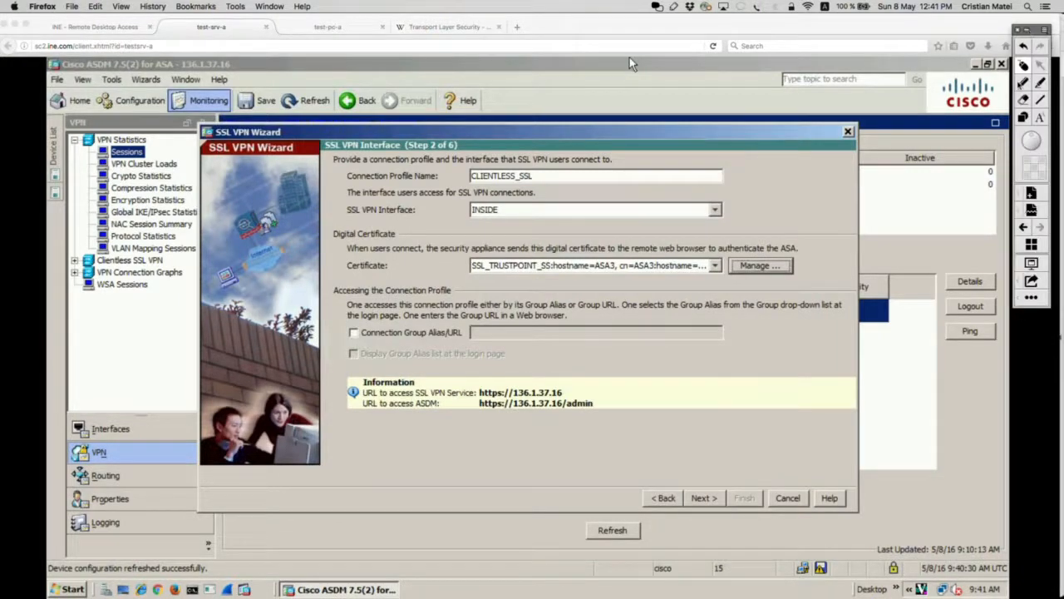
Step: Circle the Connection Group Alias/URL option on screen, then clear the drawing
{"action": "left_click", "coordinate": [1020, 83]}
{"action": "mouse_move", "coordinate": [427, 296]}
{"action": "left_mouse_down"}
{"action": "mouse_move", "coordinate": [347, 302]}
{"action": "mouse_move", "coordinate": [333, 345]}
{"action": "mouse_move", "coordinate": [486, 350]}
{"action": "left_mouse_up"}
{"action": "mouse_move", "coordinate": [566, 347]}
{"action": "left_mouse_down"}
{"action": "mouse_move", "coordinate": [744, 332]}
{"action": "mouse_move", "coordinate": [577, 300]}
{"action": "mouse_move", "coordinate": [417, 291]}
{"action": "left_mouse_up"}
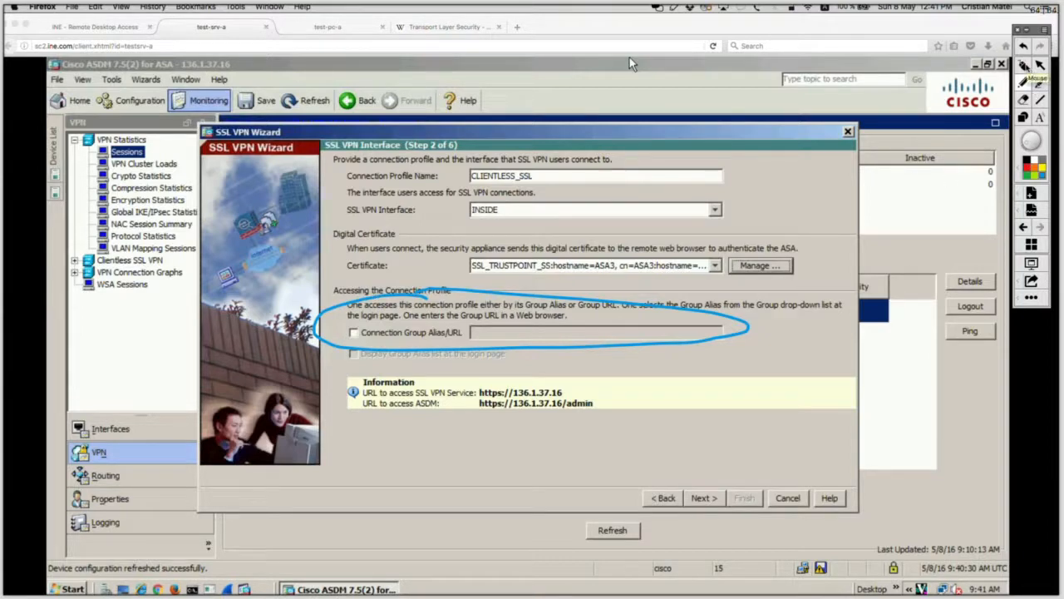
{"action": "left_click", "coordinate": [1025, 66]}
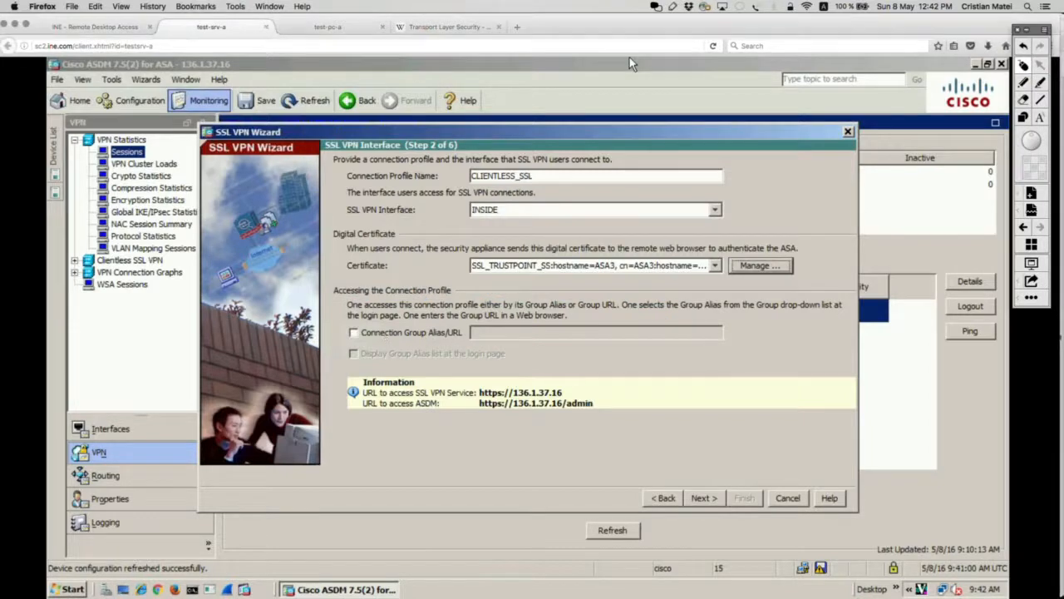
Step: Enable Connection Group Alias/URL and Display Group Alias list on the login page
{"action": "left_click", "coordinate": [392, 330]}
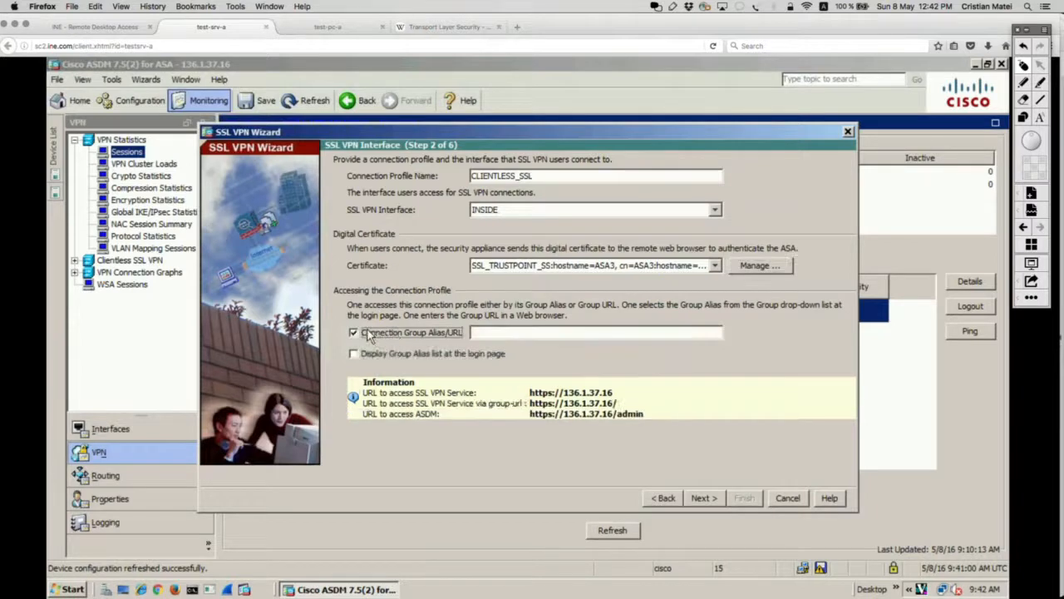
{"action": "left_click", "coordinate": [532, 332]}
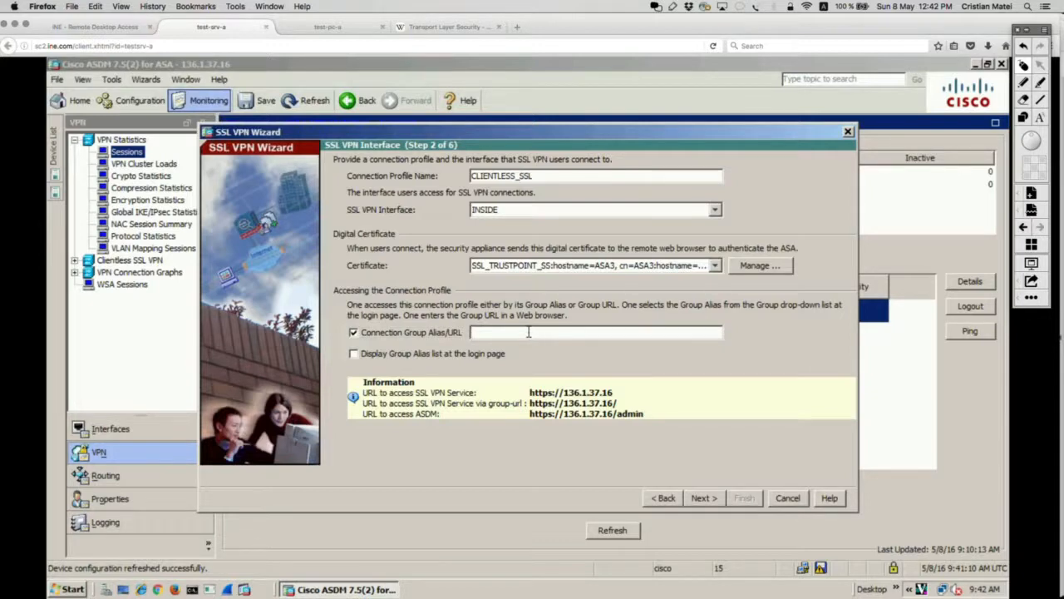
{"action": "left_click", "coordinate": [352, 333]}
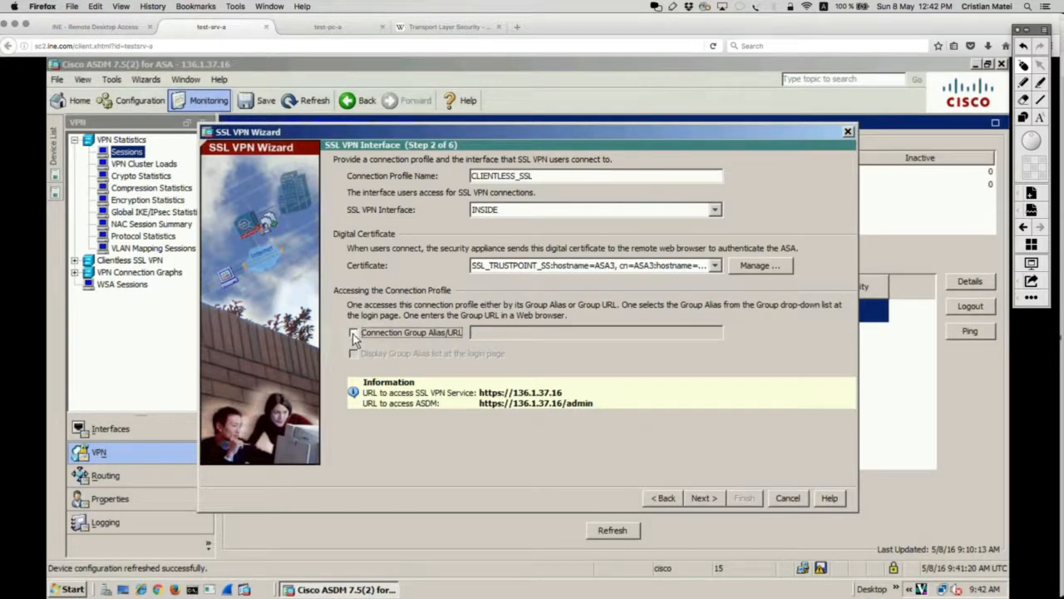
{"action": "left_click", "coordinate": [353, 333]}
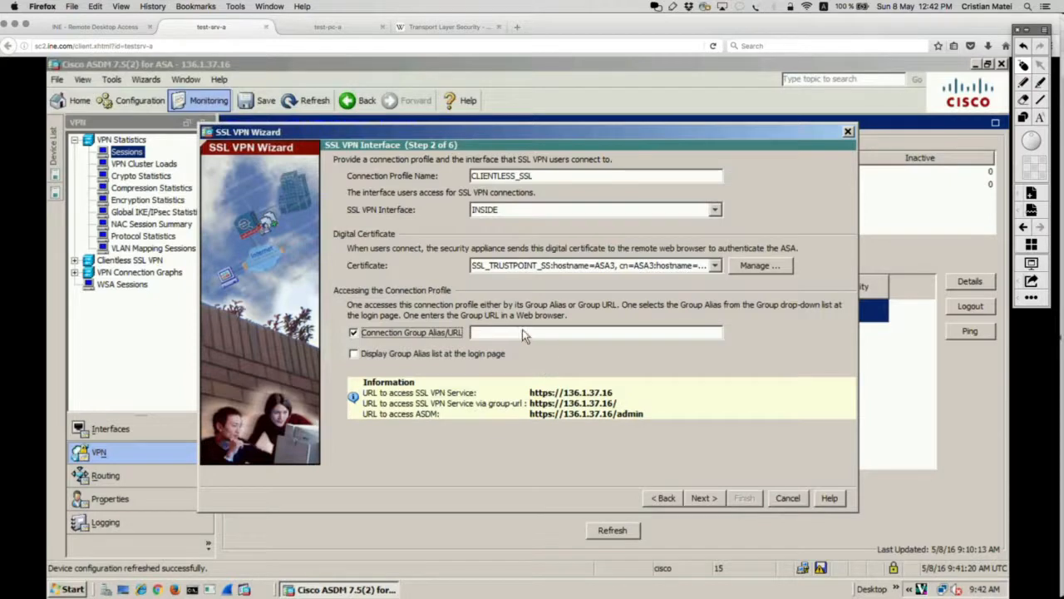
{"action": "left_click", "coordinate": [354, 354]}
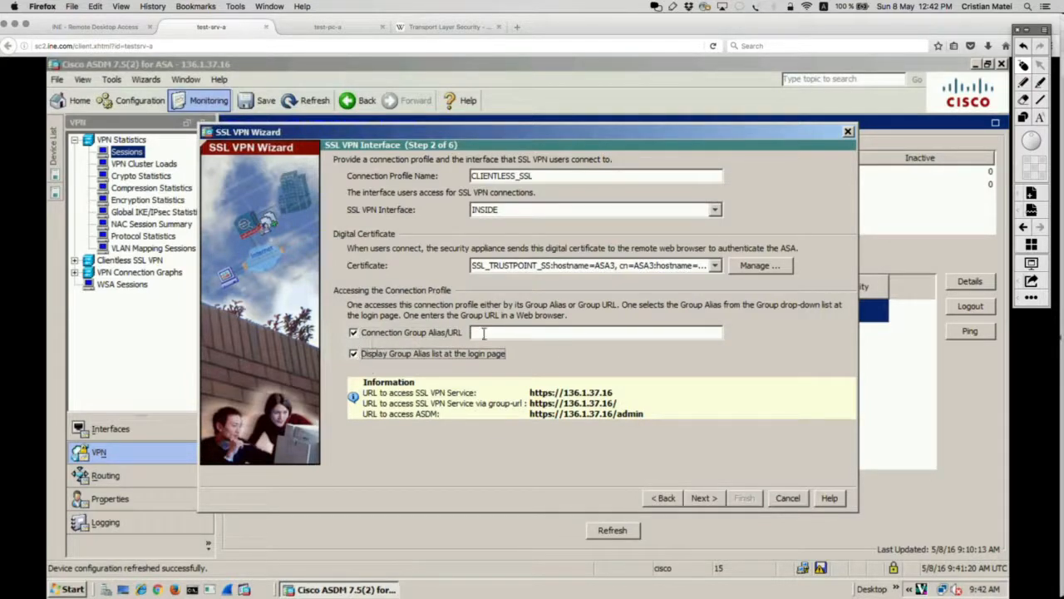
Step: Dismiss the missing-alias error and enter CLIENTLESSS_SSL as the group alias
{"action": "left_click", "coordinate": [703, 498]}
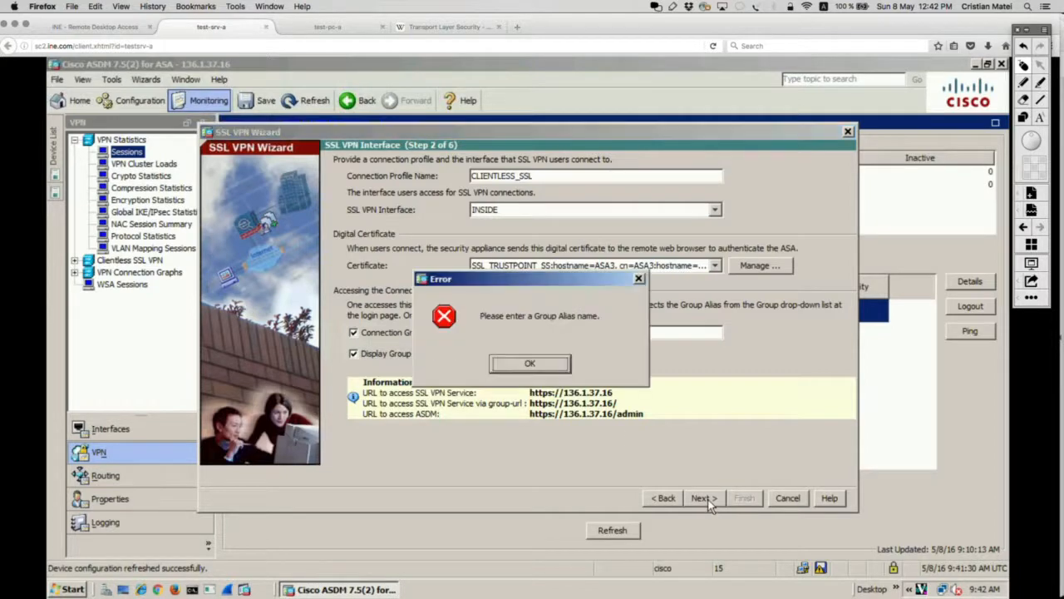
{"action": "left_click", "coordinate": [555, 364]}
{"action": "left_click", "coordinate": [579, 331]}
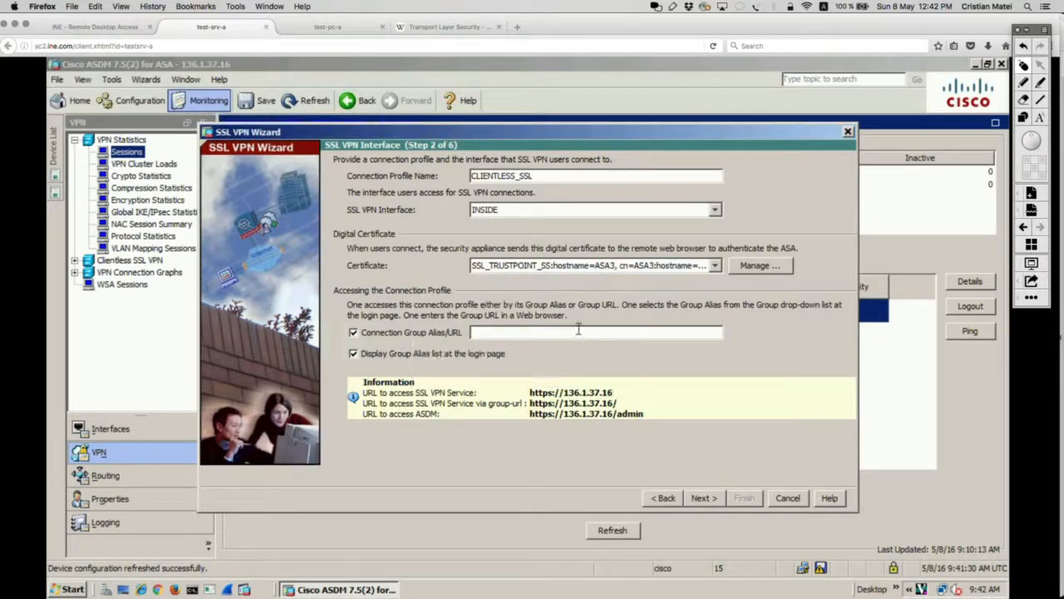
{"action": "type", "text": "CLIENTLESSS"}
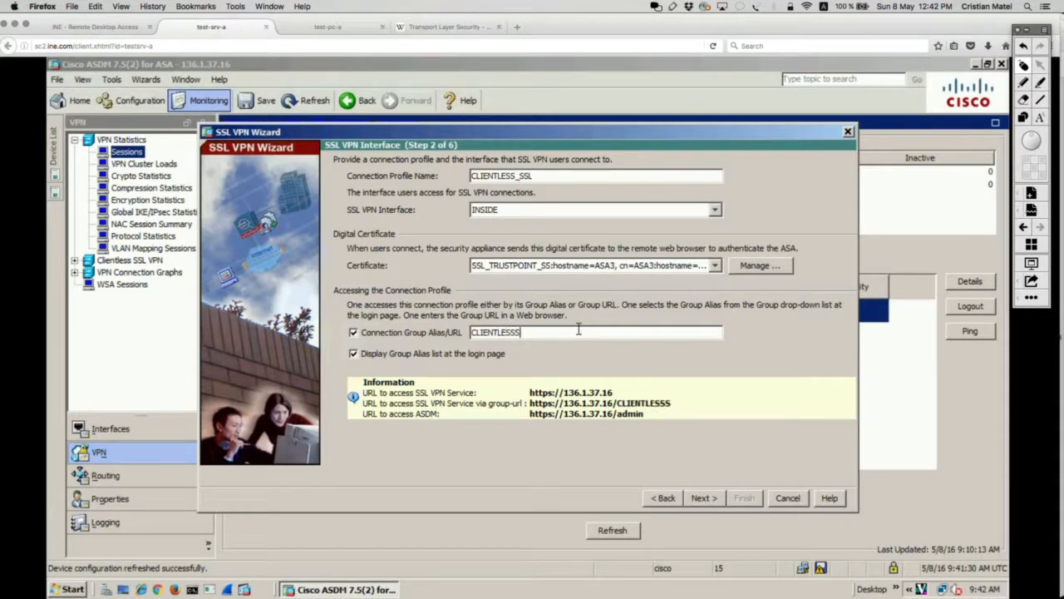
{"action": "type", "text": "_SSL"}
Step: Authenticate VPN users against the local user database
{"action": "left_click", "coordinate": [705, 498]}
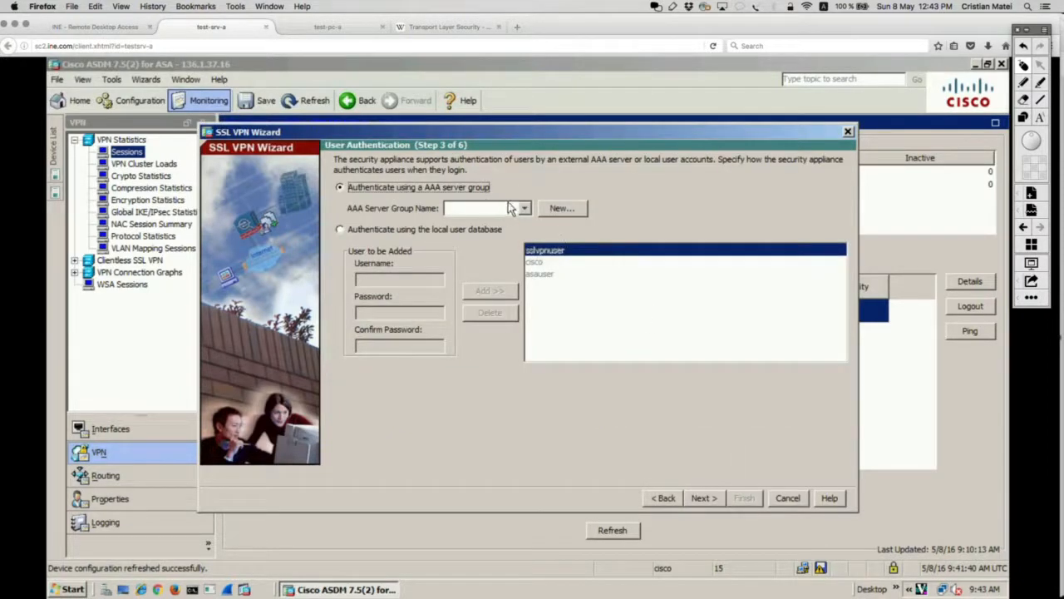
{"action": "left_click", "coordinate": [523, 209]}
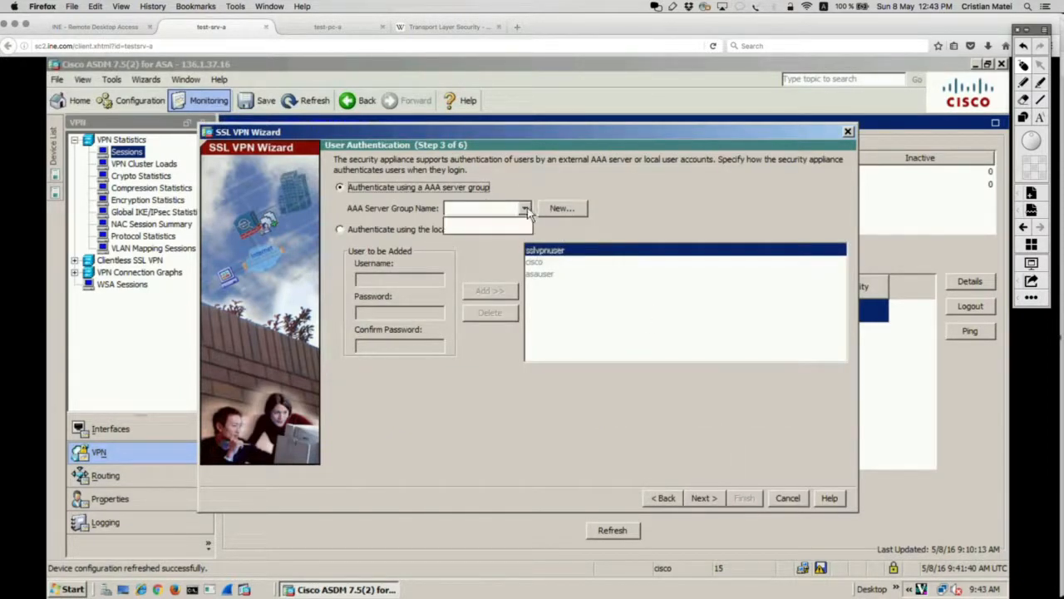
{"action": "left_click", "coordinate": [525, 181]}
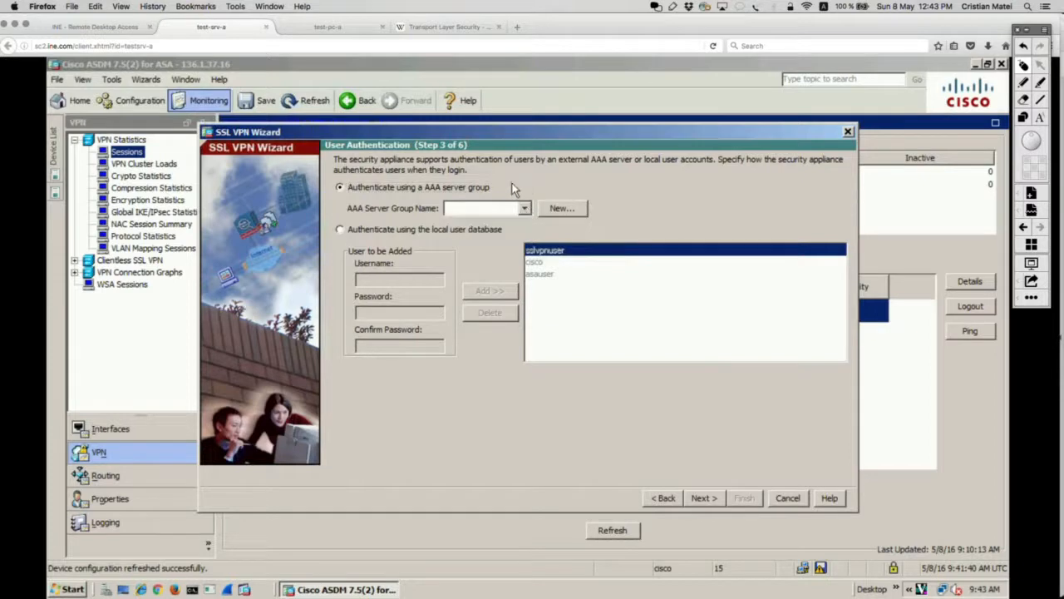
{"action": "left_click", "coordinate": [407, 229]}
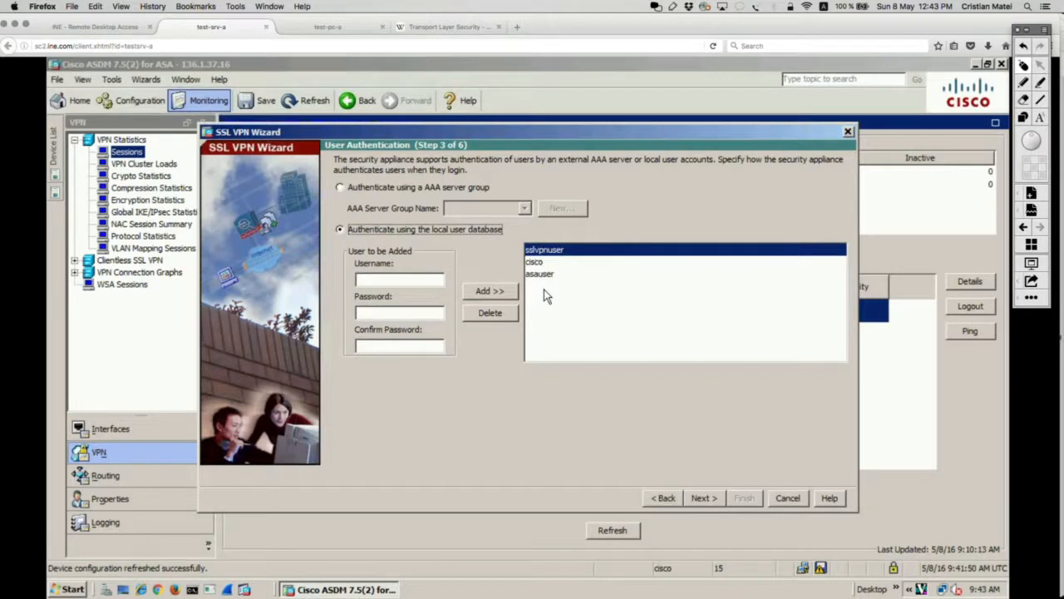
Step: Create a new group policy named GP_CLIENTLESS
{"action": "left_click", "coordinate": [696, 498]}
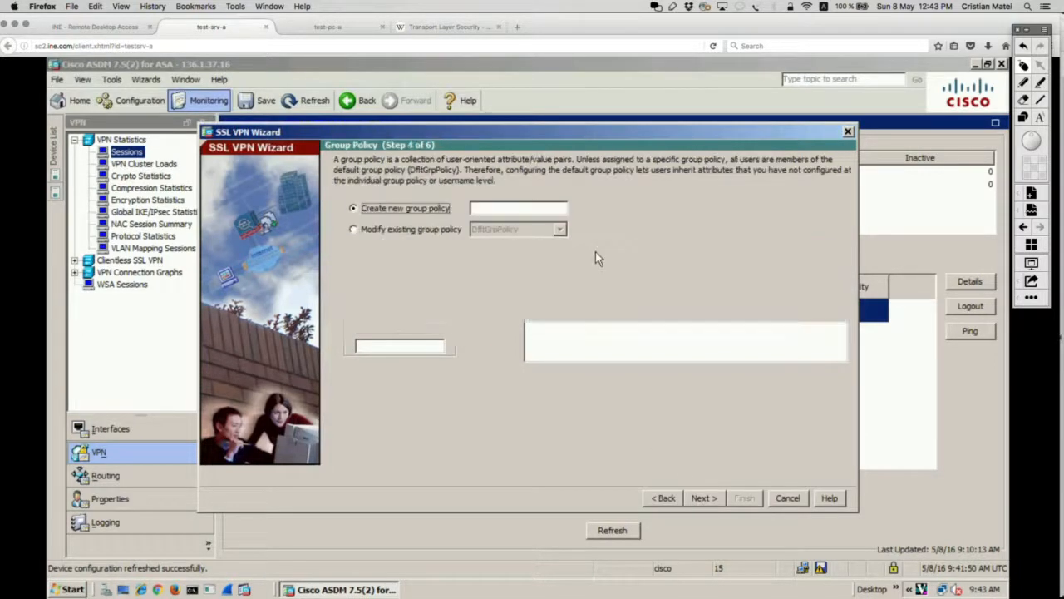
{"action": "left_click", "coordinate": [514, 208]}
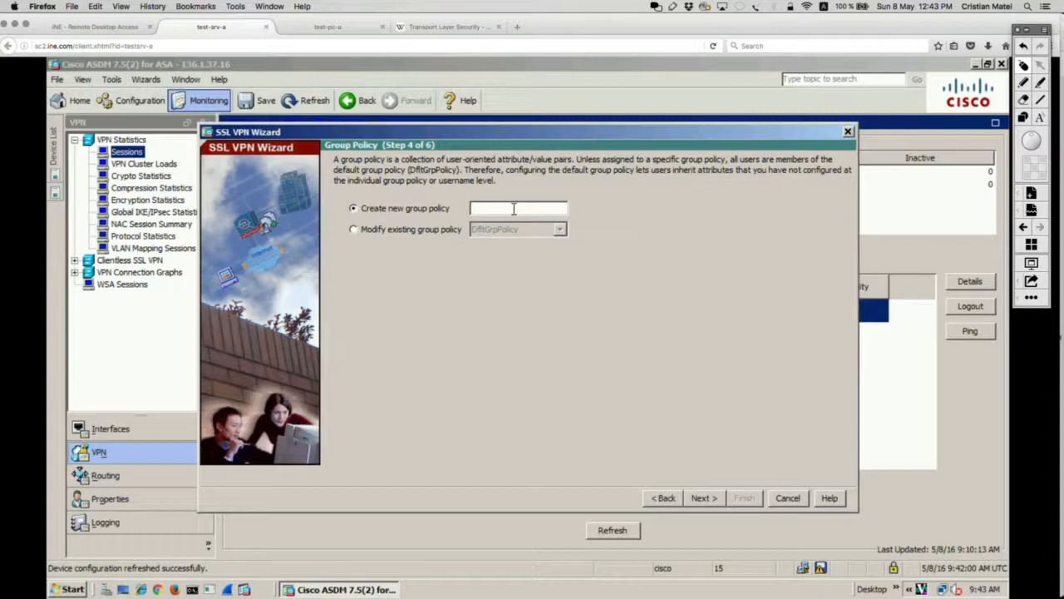
{"action": "type", "text": "CLIE"}
{"action": "key", "text": "BackSpace"}
{"action": "key", "text": "BackSpace"}
{"action": "key", "text": "BackSpace"}
{"action": "key", "text": "BackSpace"}
{"action": "type", "text": "GP_CLIENTLESS"}
Step: In the bookmark list manager, delete CRISTIAN_LIST and start adding a new list
{"action": "left_click", "coordinate": [702, 497]}
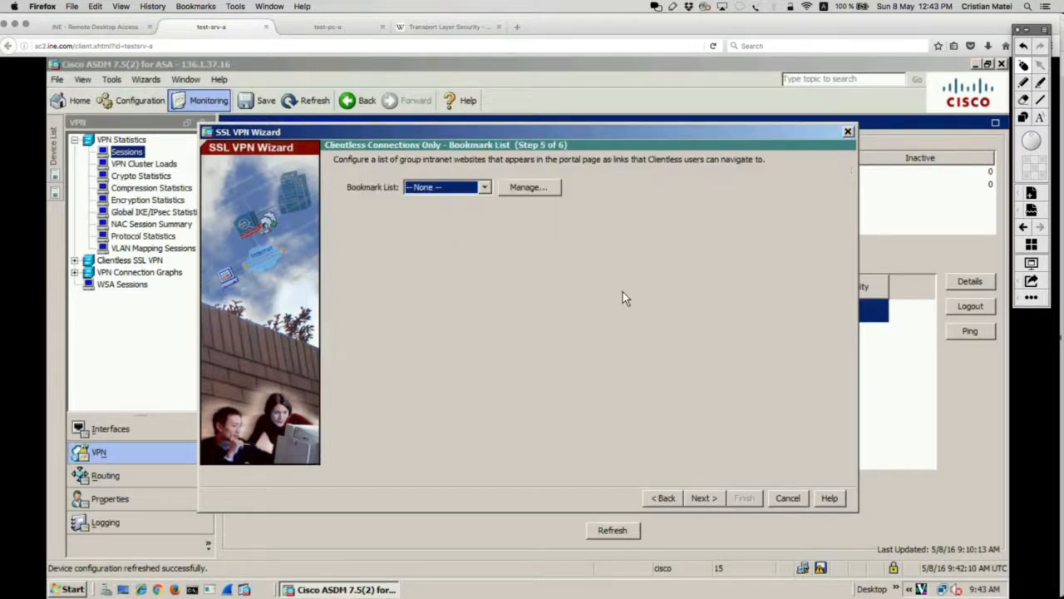
{"action": "left_click", "coordinate": [518, 186]}
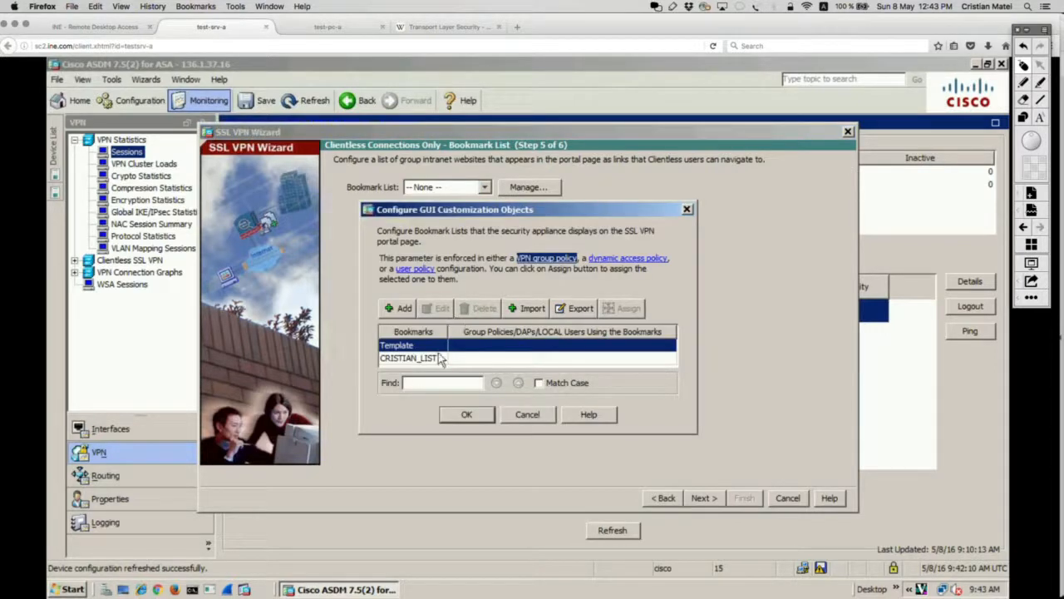
{"action": "left_click", "coordinate": [433, 356]}
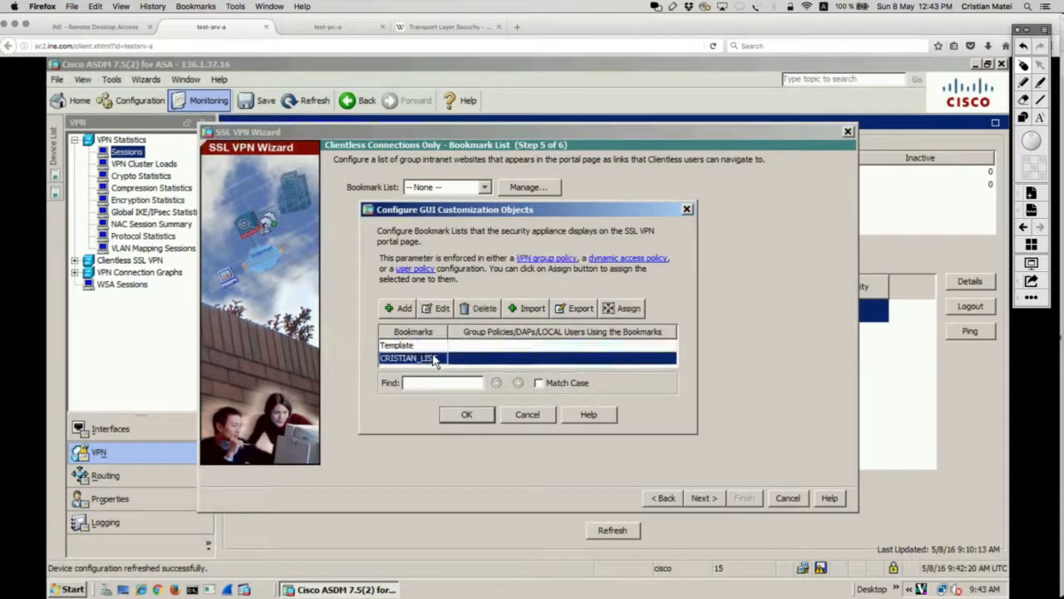
{"action": "left_click", "coordinate": [476, 308]}
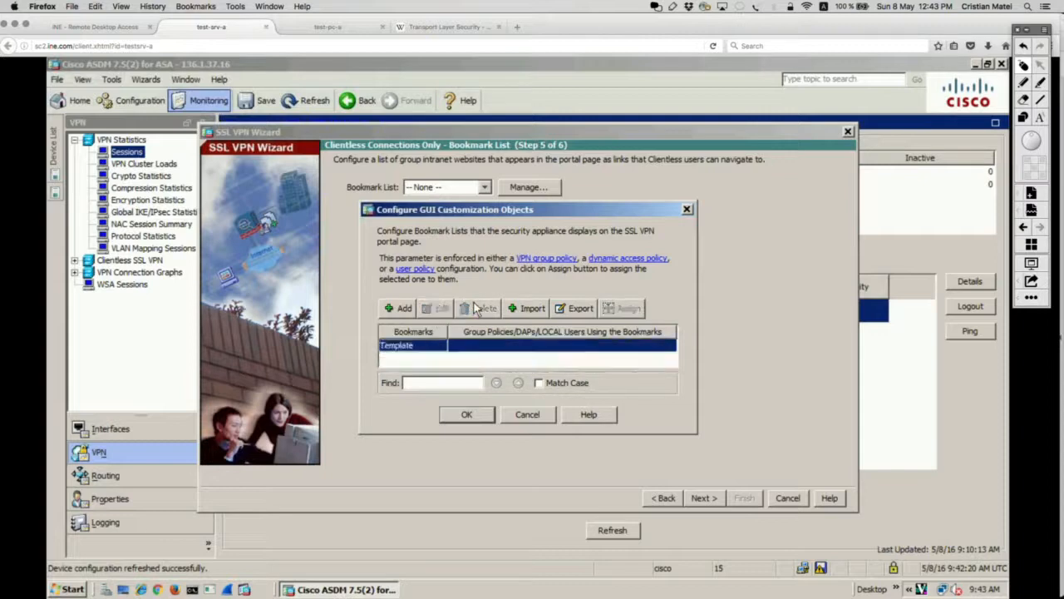
{"action": "left_click", "coordinate": [406, 307]}
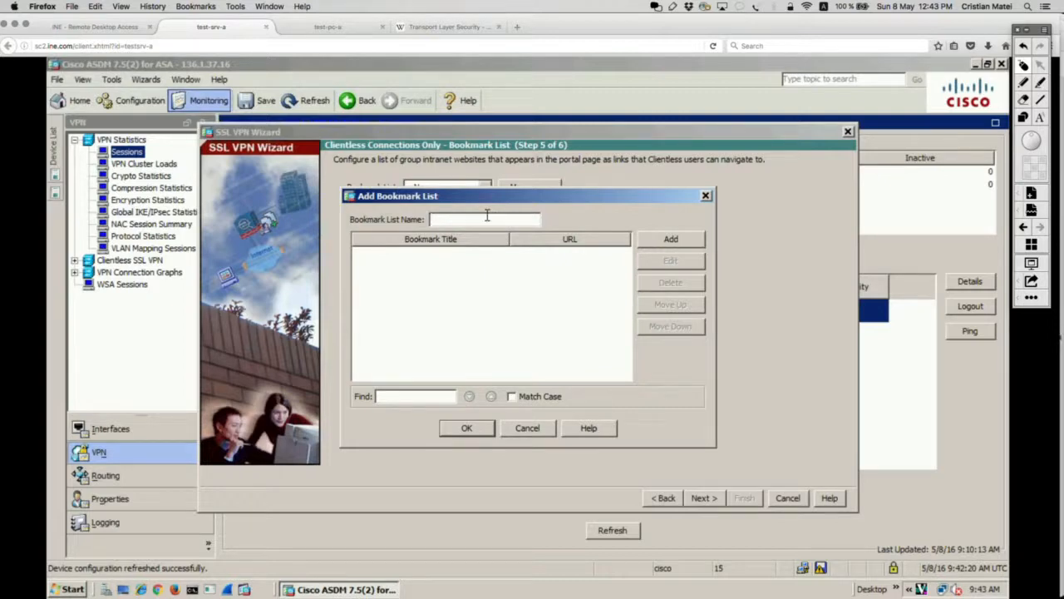
Step: Name the list BK_CLIENTLESS and add a bookmark of type 'URL with GET or POST method'
{"action": "type", "text": "B"}
{"action": "type", "text": "K_C"}
{"action": "type", "text": "LINE"}
{"action": "type", "text": "TLESS"}
{"action": "left_click", "coordinate": [663, 240]}
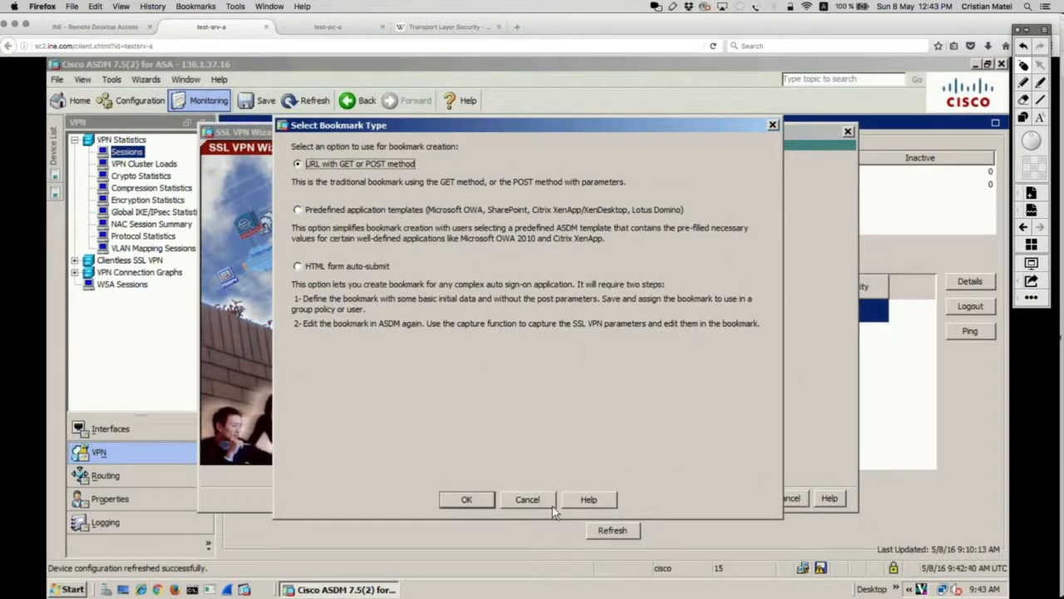
{"action": "left_click", "coordinate": [529, 499]}
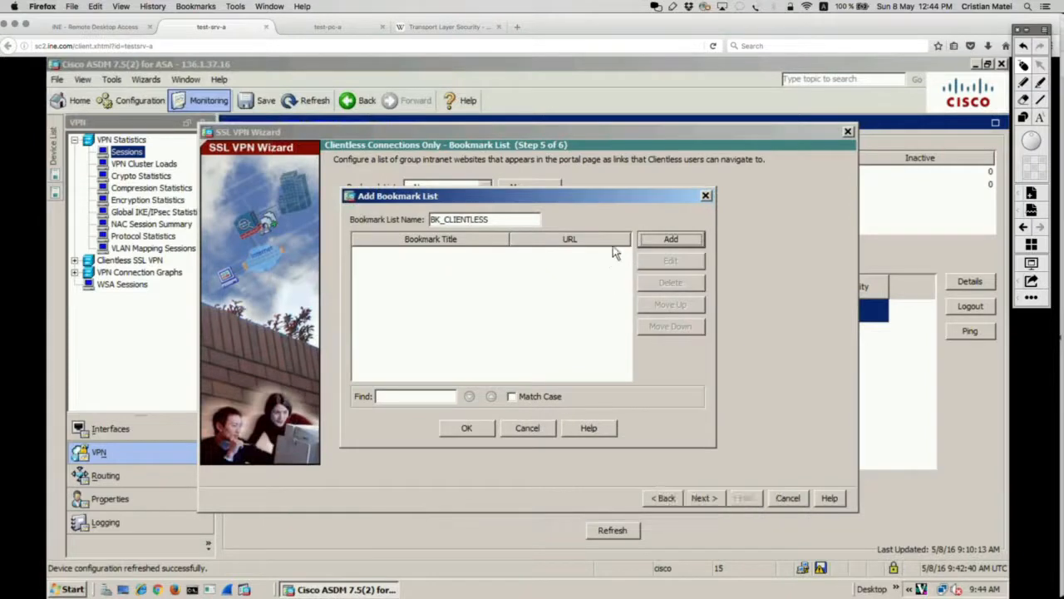
{"action": "left_click", "coordinate": [669, 243]}
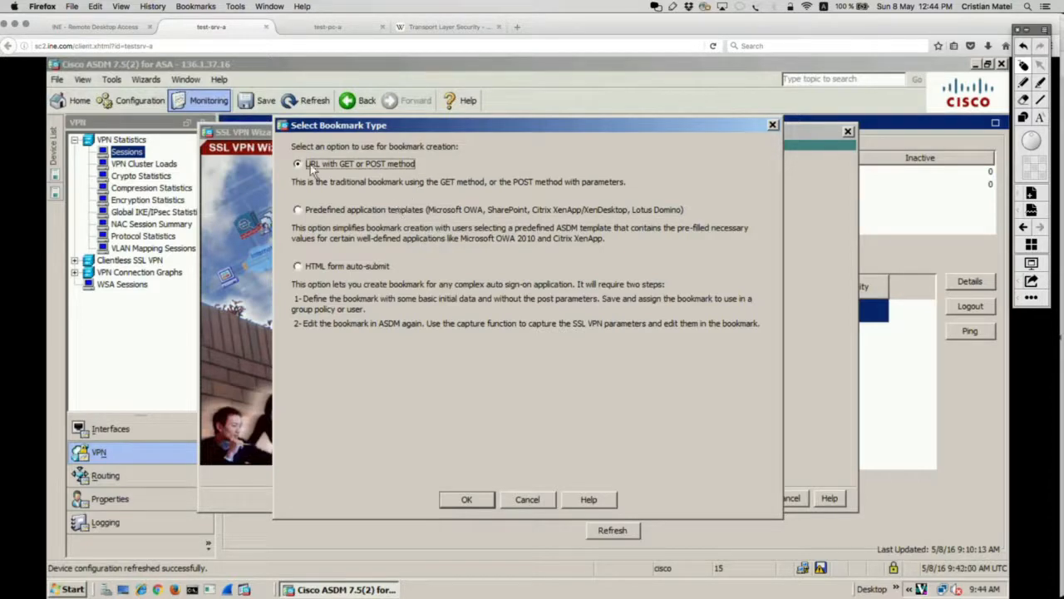
{"action": "left_click", "coordinate": [467, 499]}
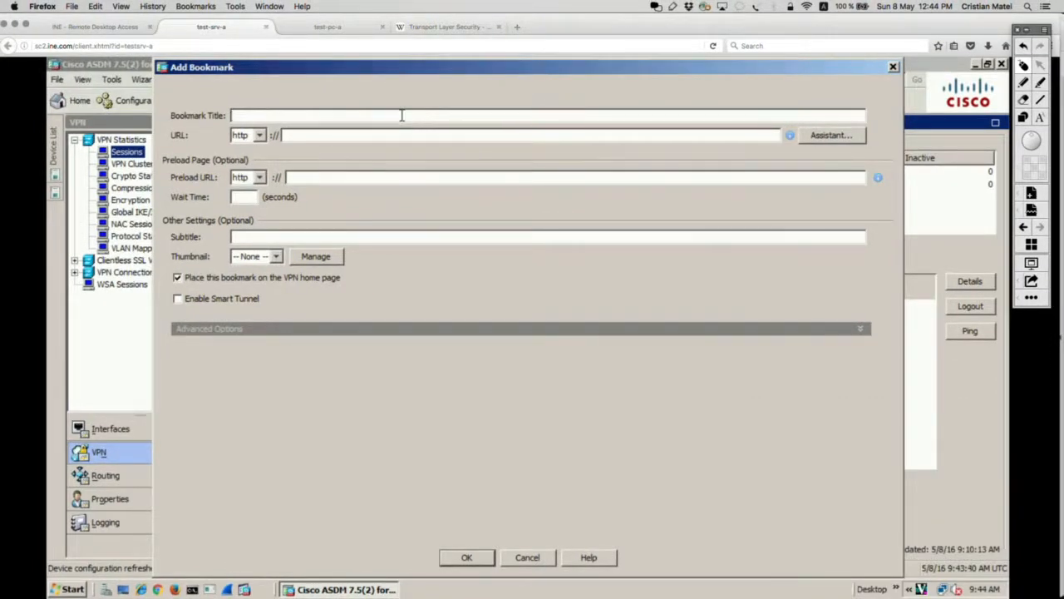
{"action": "type", "text": "HTTP_TO_R4"}
{"action": "left_click", "coordinate": [374, 134]}
{"action": "left_click", "coordinate": [259, 134]}
{"action": "left_click", "coordinate": [252, 150]}
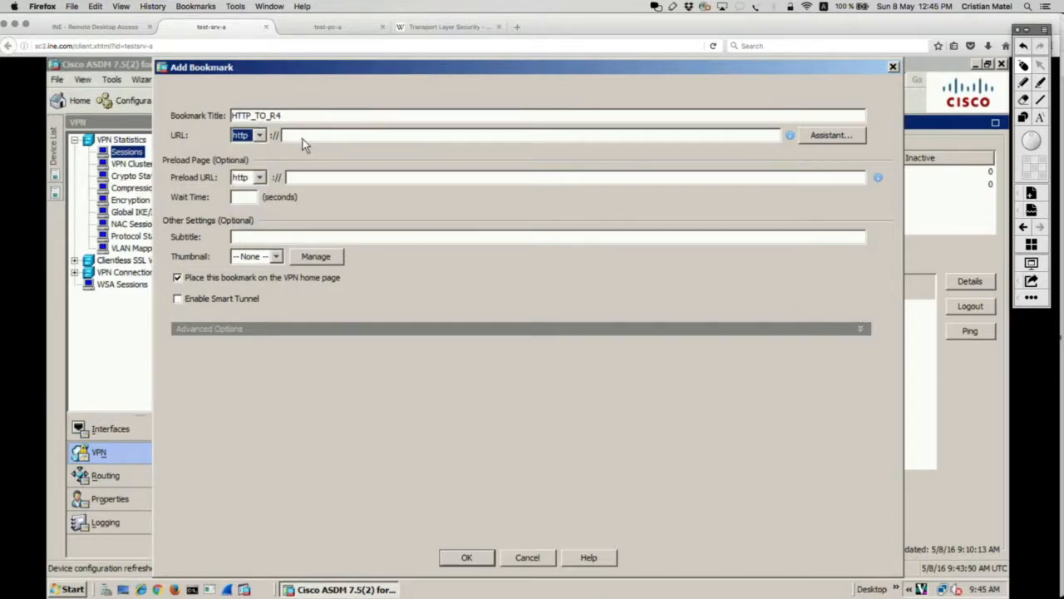
{"action": "left_click", "coordinate": [304, 138]}
{"action": "type", "text": "10.4.4.4"}
{"action": "left_click", "coordinate": [480, 558]}
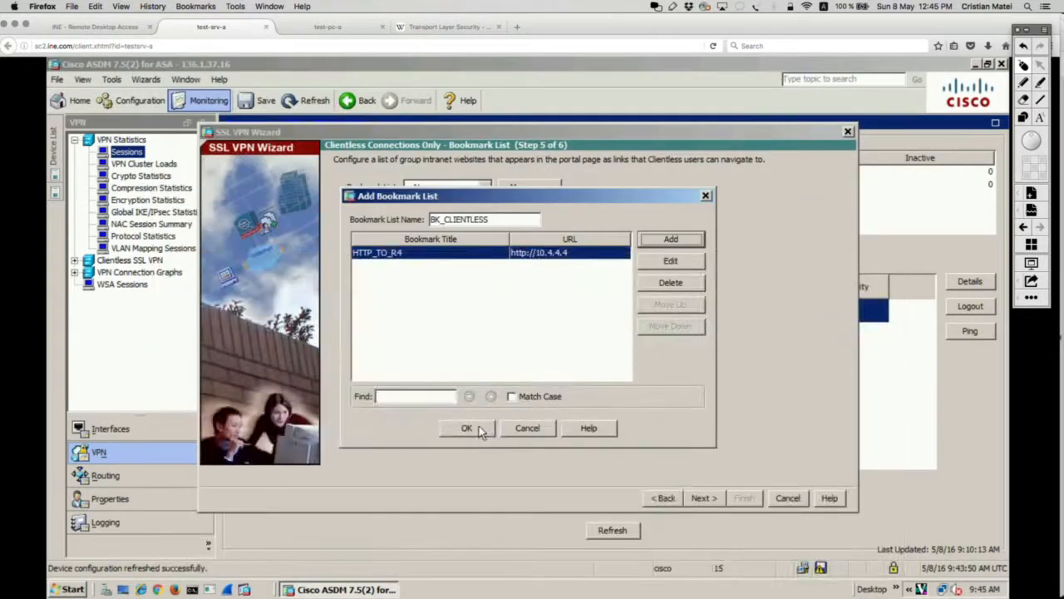
Step: Save the BK_CLIENTLESS list, apply it in the wizard, and advance to the summary
{"action": "left_click", "coordinate": [477, 429]}
{"action": "left_click", "coordinate": [468, 416]}
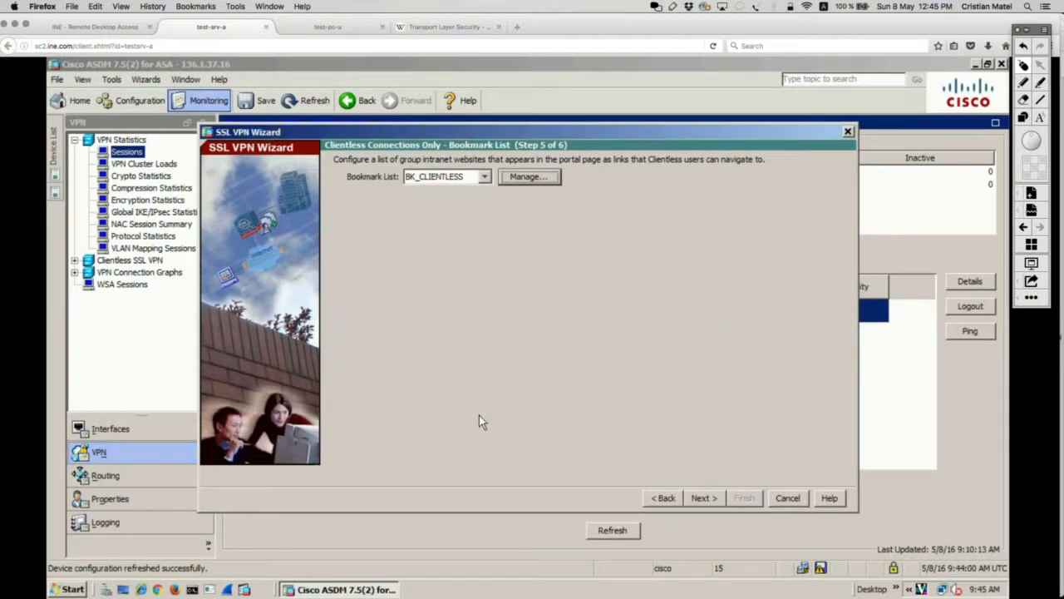
{"action": "left_click", "coordinate": [701, 497]}
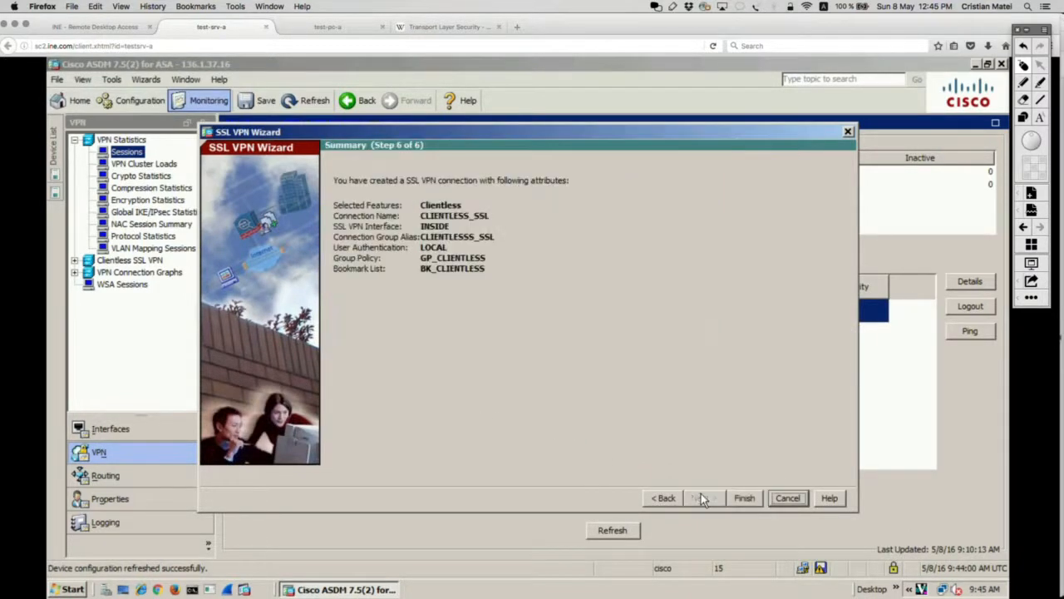
Step: Finish the wizard, select all the previewed CLI commands, and send them to the ASA
{"action": "left_click", "coordinate": [748, 499]}
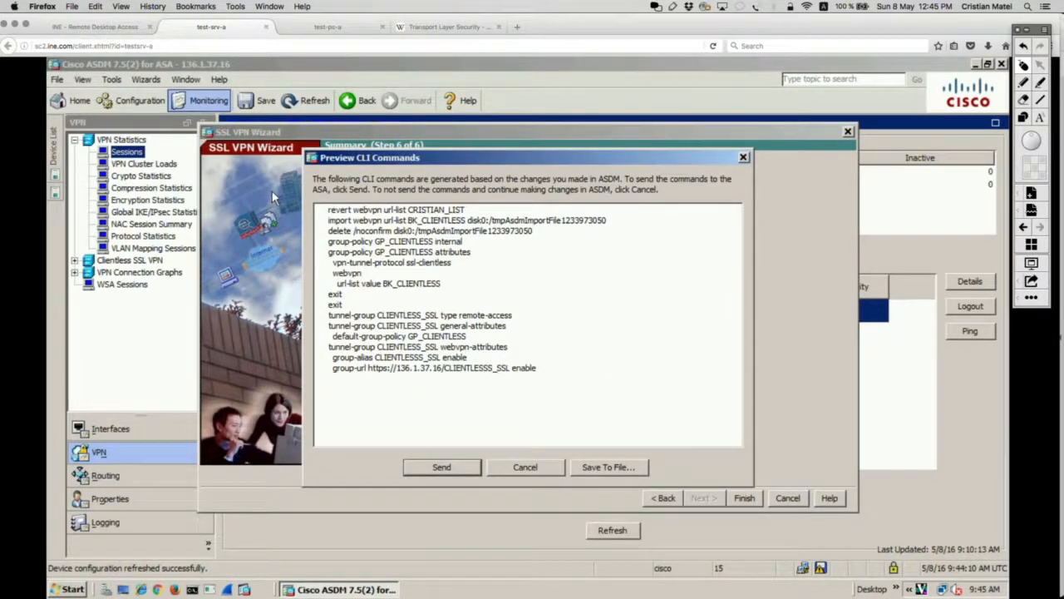
{"action": "key", "text": "ctrl+a"}
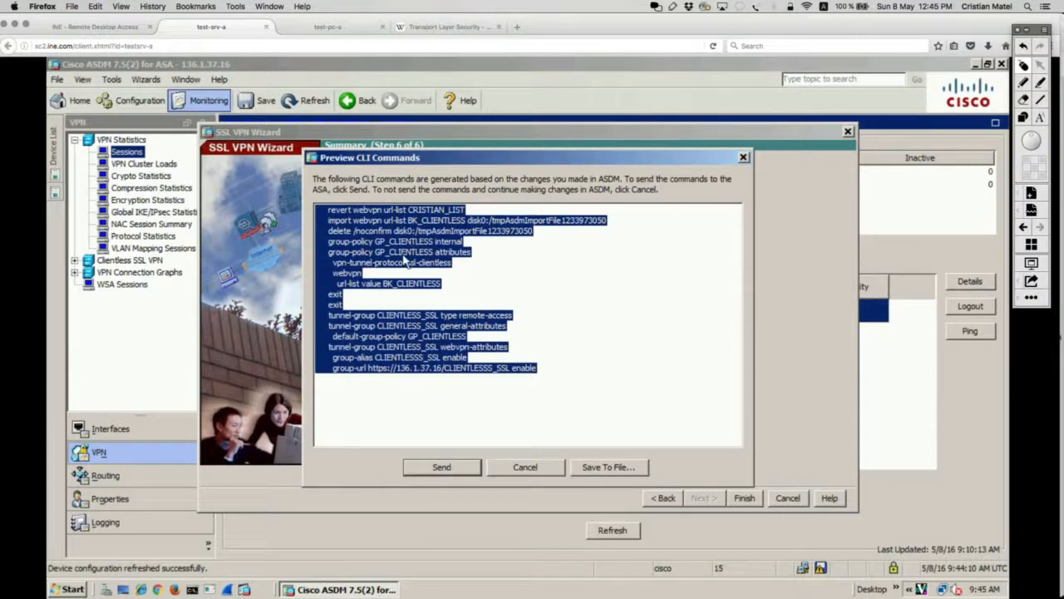
{"action": "key", "text": "Escape"}
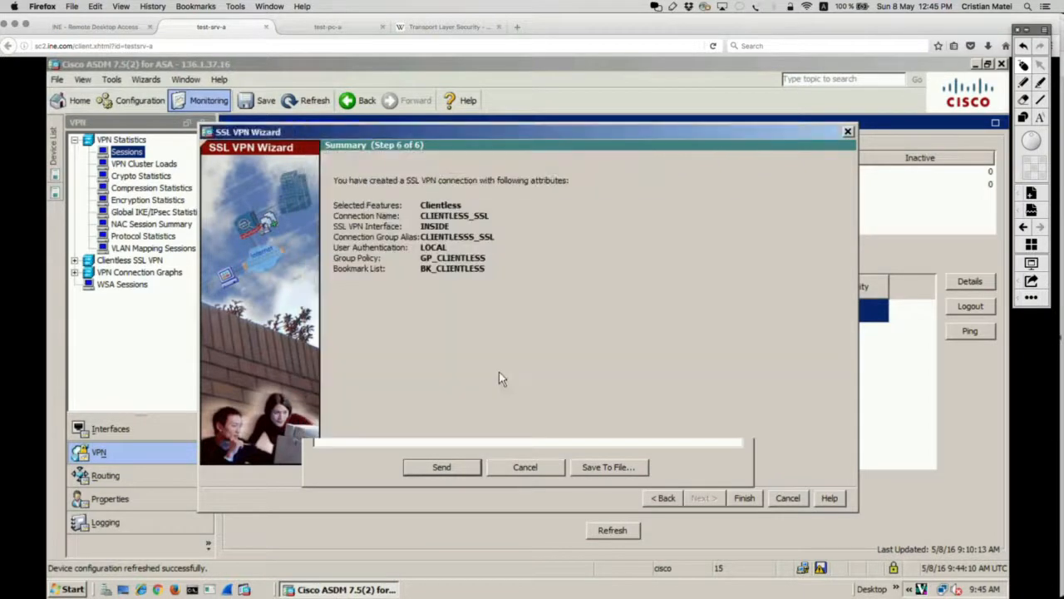
{"action": "left_click", "coordinate": [744, 498]}
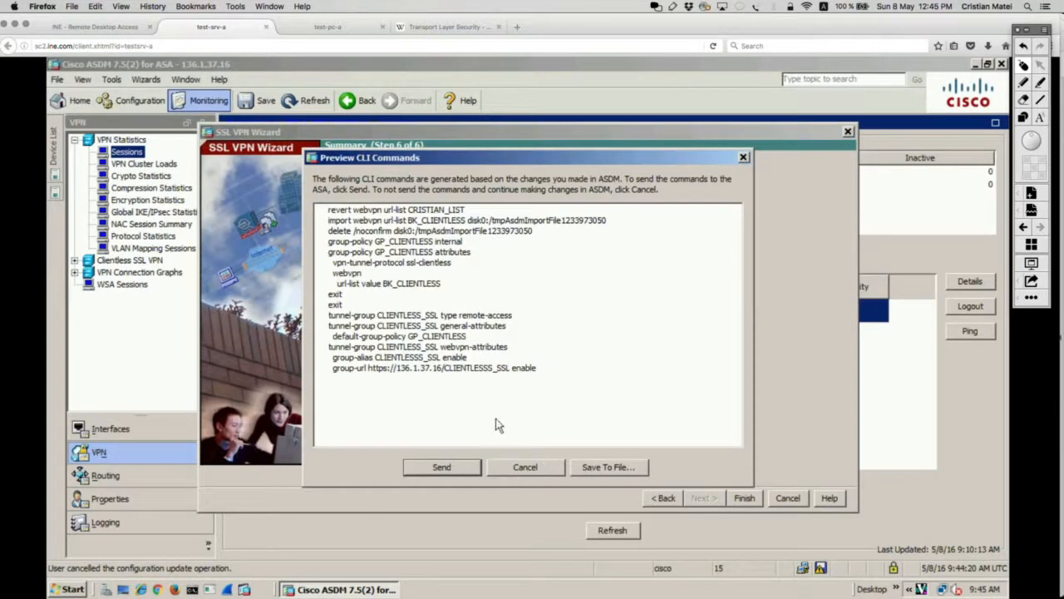
{"action": "key", "text": "ctrl+a"}
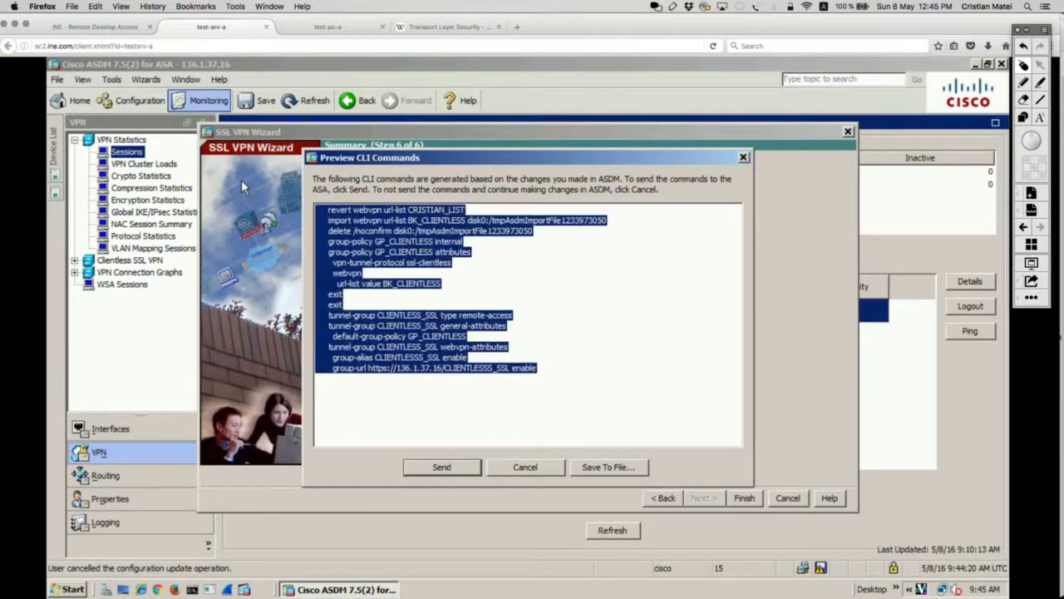
{"action": "left_click", "coordinate": [454, 472]}
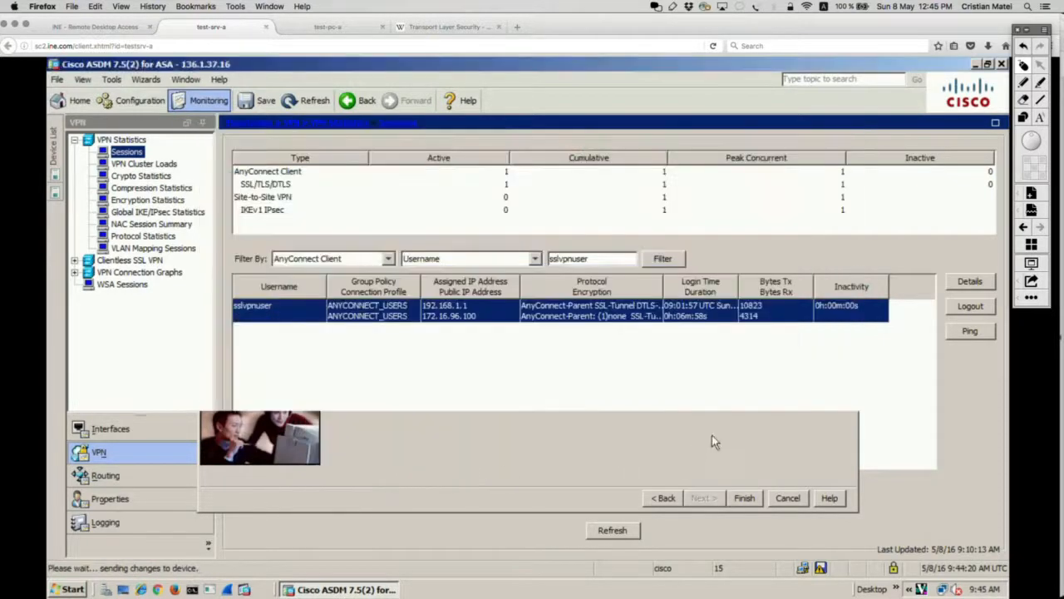
Step: Copy the wizard's CLI commands from the INE Remote Desktop clipboard box and return to the TextEdit notes
{"action": "left_click", "coordinate": [119, 31]}
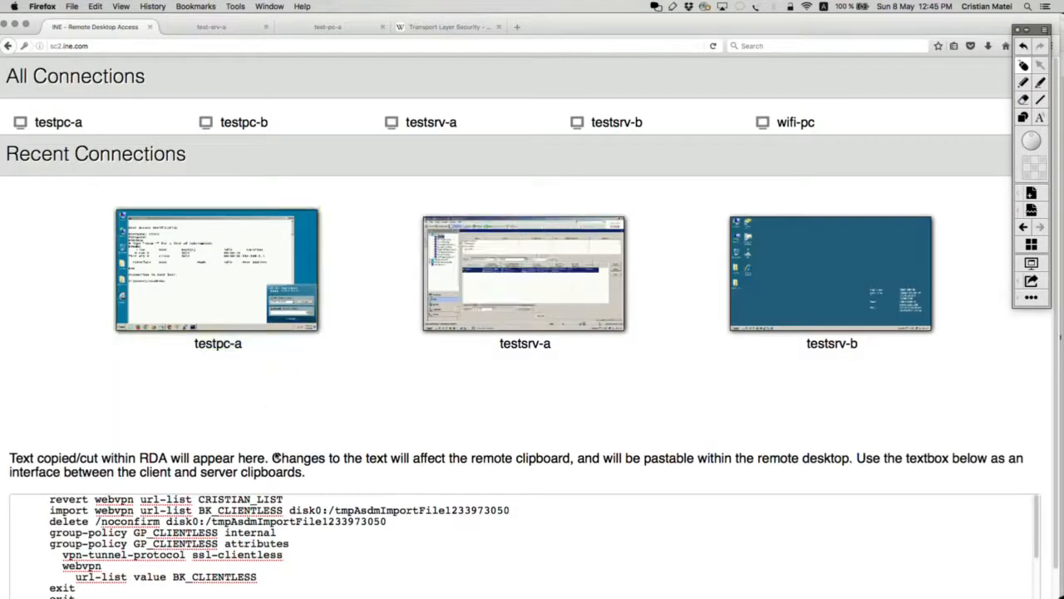
{"action": "key", "text": "super+a"}
{"action": "key", "text": "super+c"}
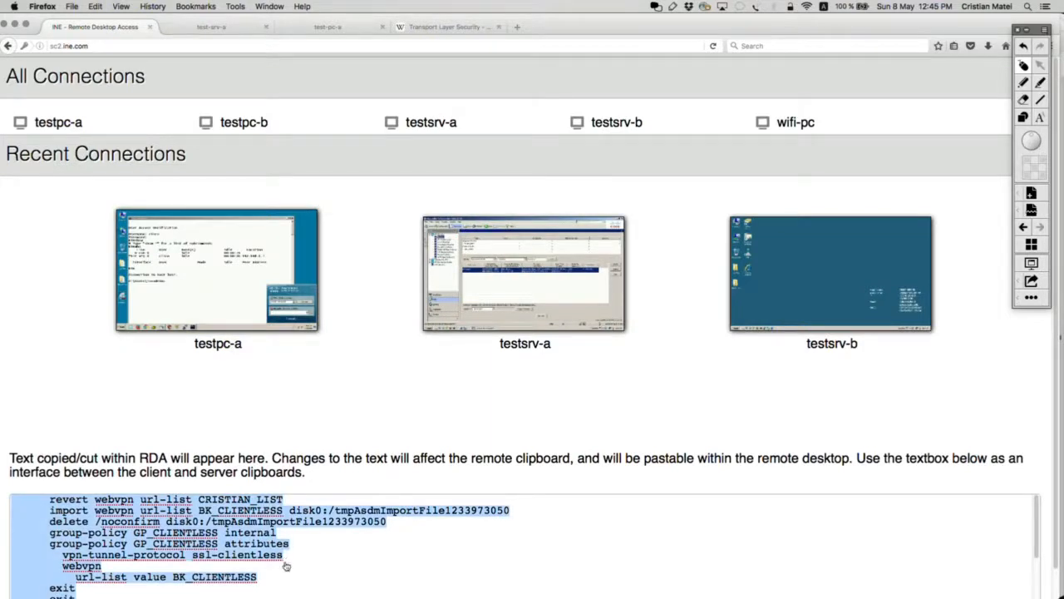
{"action": "key", "text": "super+Tab"}
{"action": "key", "text": "super+Down"}
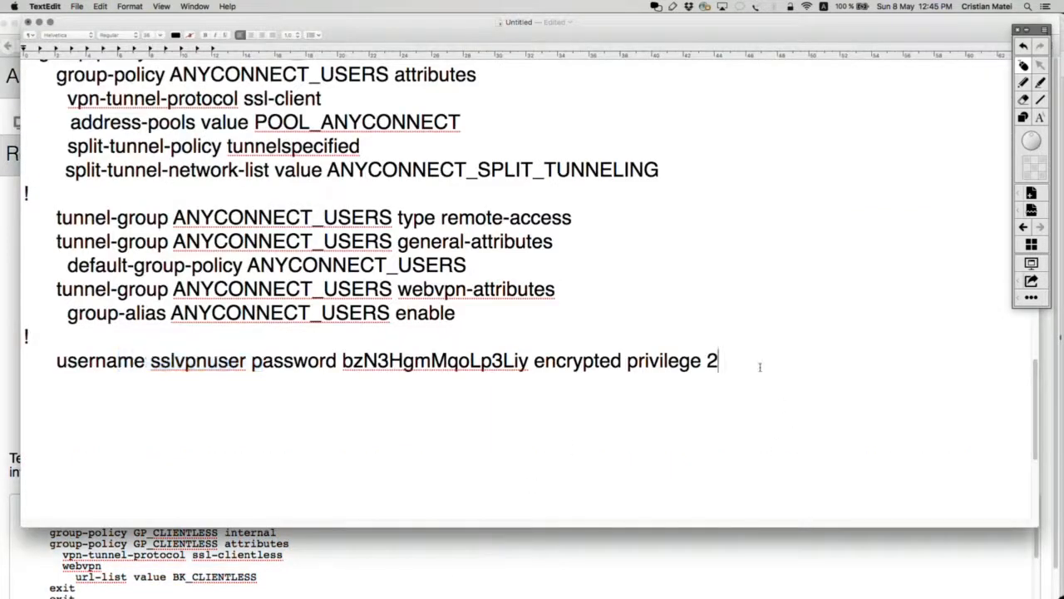
Step: Paste the wizard commands at the end of the notes, with the webvpn block pasted above them
{"action": "key", "text": "Return"}
{"action": "key", "text": "Return"}
{"action": "key", "text": "Return"}
{"action": "key", "text": "Return"}
{"action": "key", "text": "Return"}
{"action": "key", "text": "Return"}
{"action": "key", "text": "super+v"}
{"action": "scroll", "coordinate": [605, 314], "scroll_direction": "up", "scroll_amount": 10}
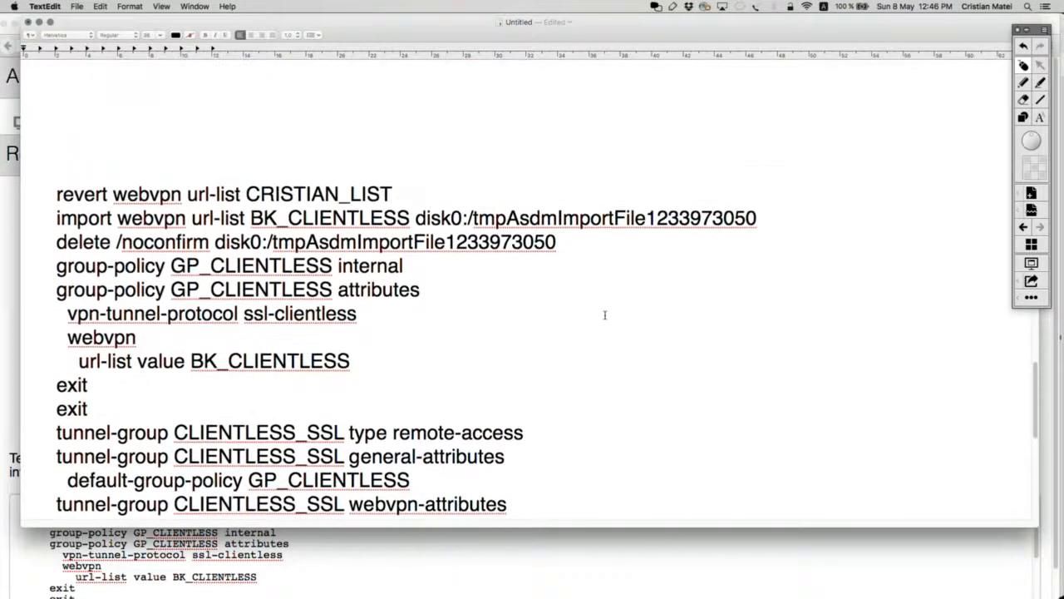
{"action": "scroll", "coordinate": [605, 314], "scroll_direction": "up", "scroll_amount": 15}
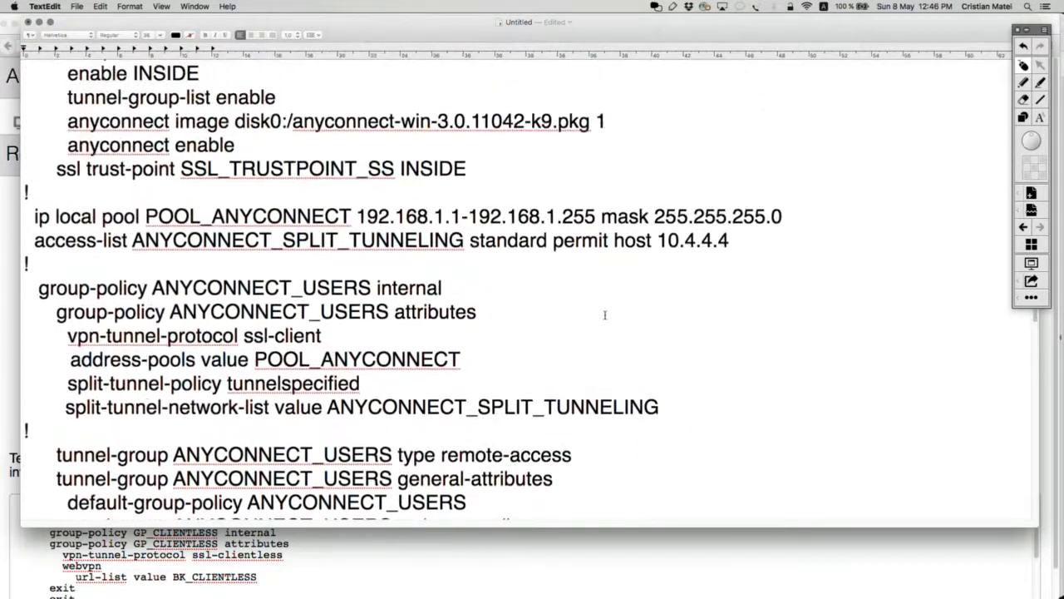
{"action": "scroll", "coordinate": [605, 314], "scroll_direction": "up", "scroll_amount": 2}
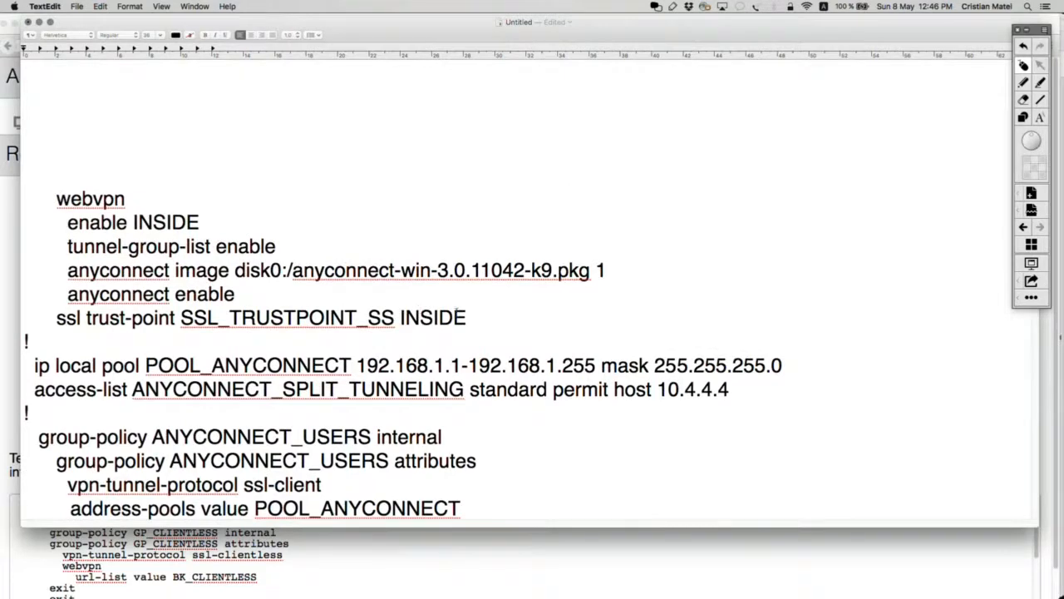
{"action": "left_click_drag", "start_coordinate": [466, 317], "coordinate": [38, 198]}
{"action": "key", "text": "super+c"}
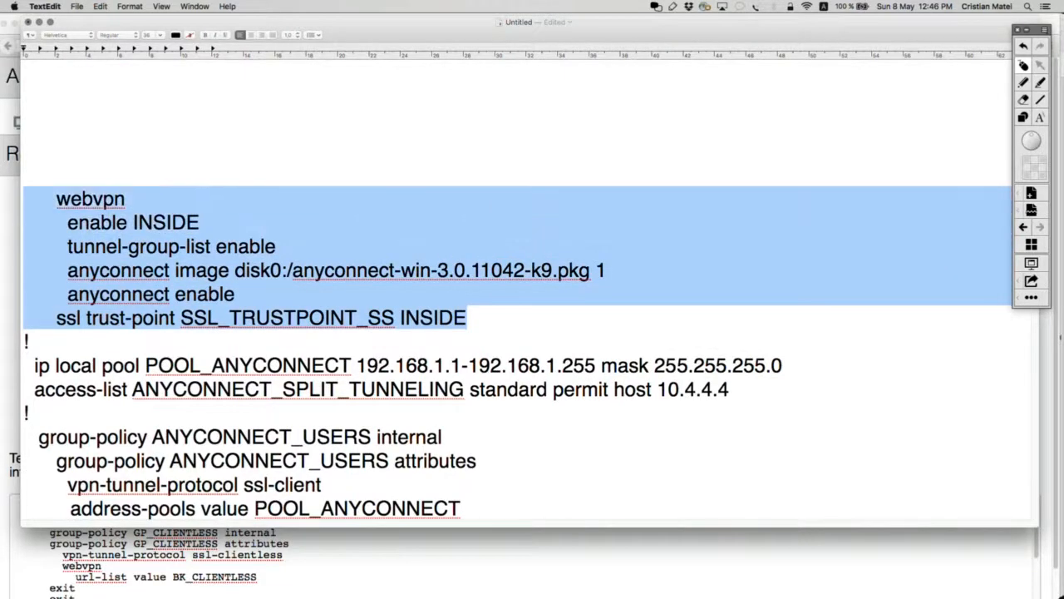
{"action": "scroll", "coordinate": [273, 313], "scroll_direction": "down", "scroll_amount": 5}
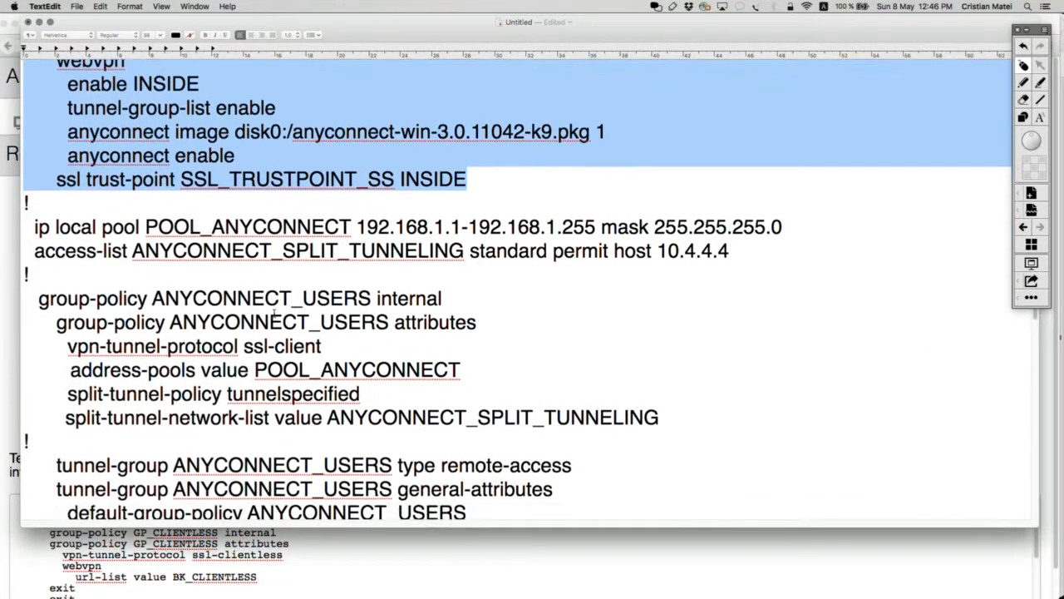
{"action": "scroll", "coordinate": [274, 313], "scroll_direction": "down", "scroll_amount": 7}
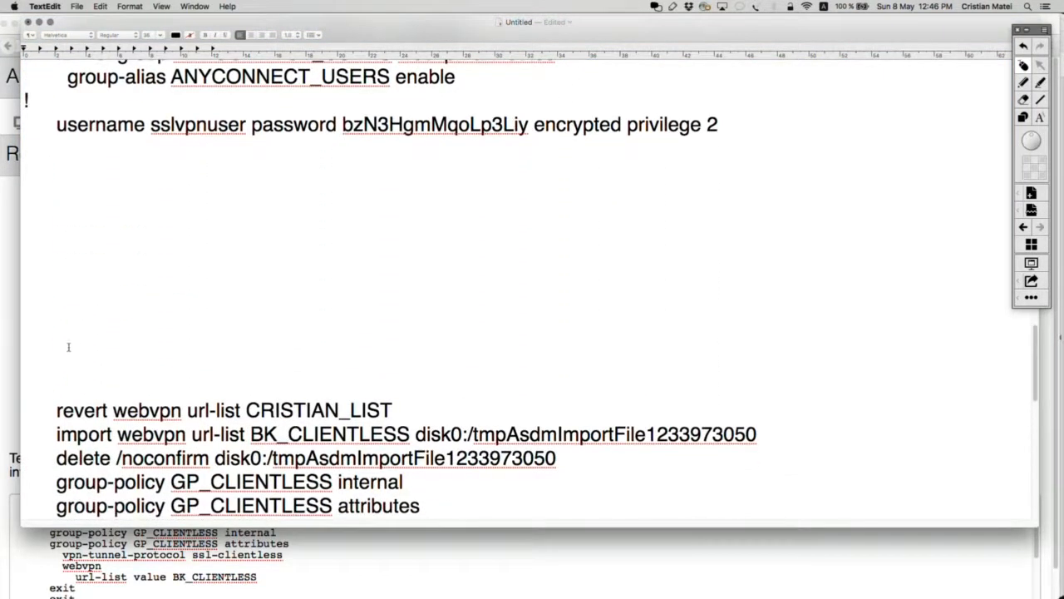
{"action": "left_click", "coordinate": [55, 333]}
{"action": "key", "text": "super+v"}
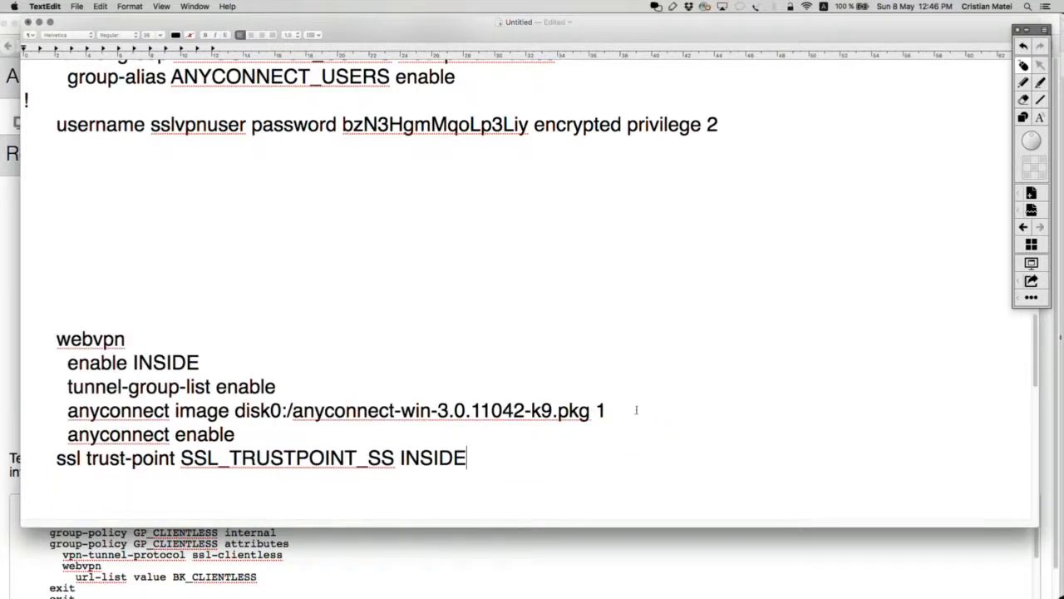
Step: Remove the two anyconnect lines, add a '!' line after ssl trust-point, and select the revert/import/delete lines
{"action": "left_click_drag", "start_coordinate": [34, 410], "coordinate": [236, 433]}
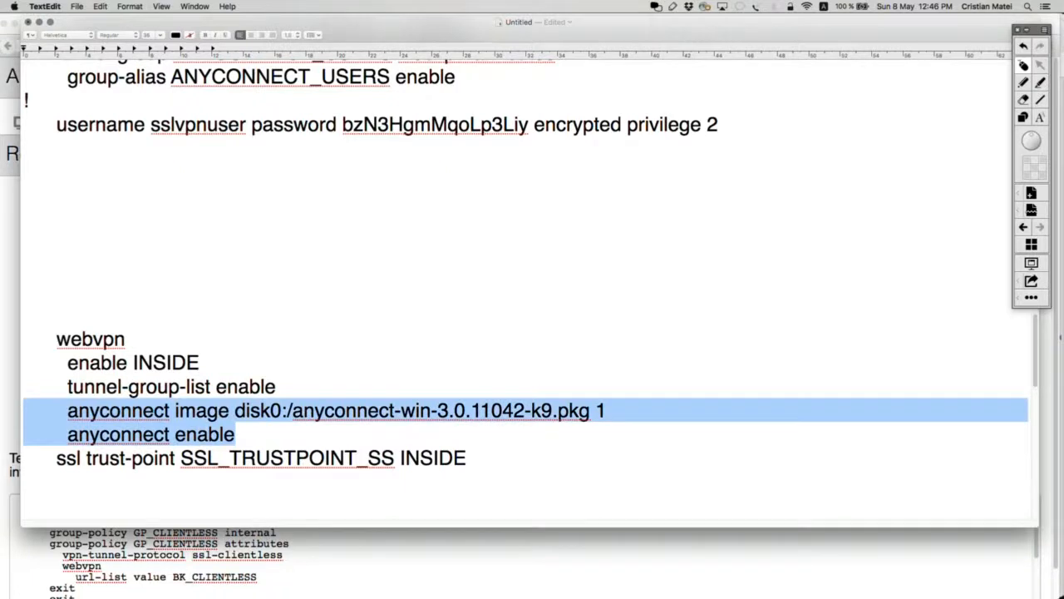
{"action": "key", "text": "BackSpace"}
{"action": "key", "text": "BackSpace"}
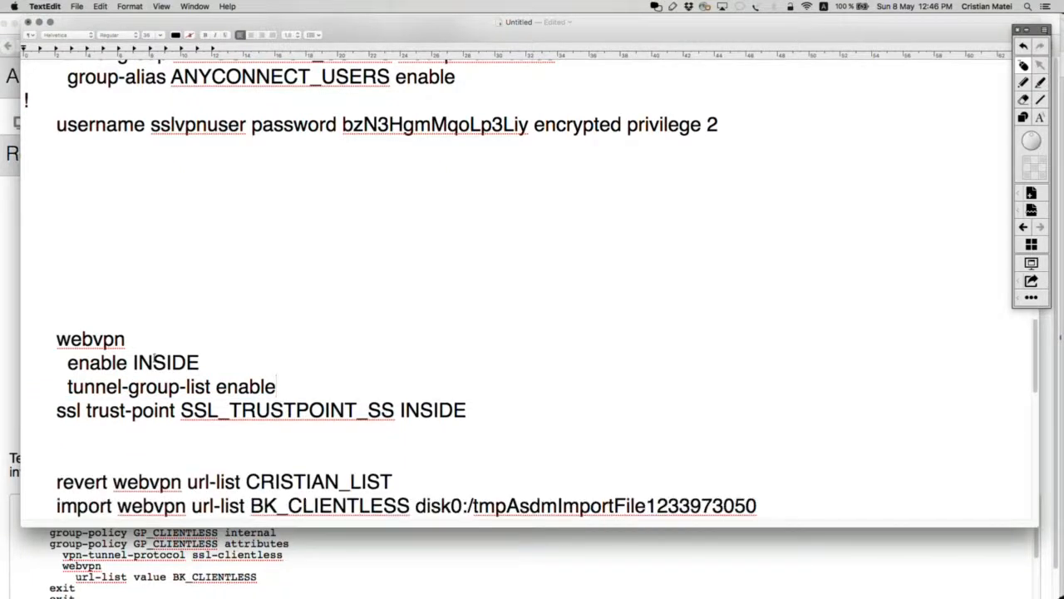
{"action": "left_click_drag", "start_coordinate": [287, 381], "coordinate": [34, 334]}
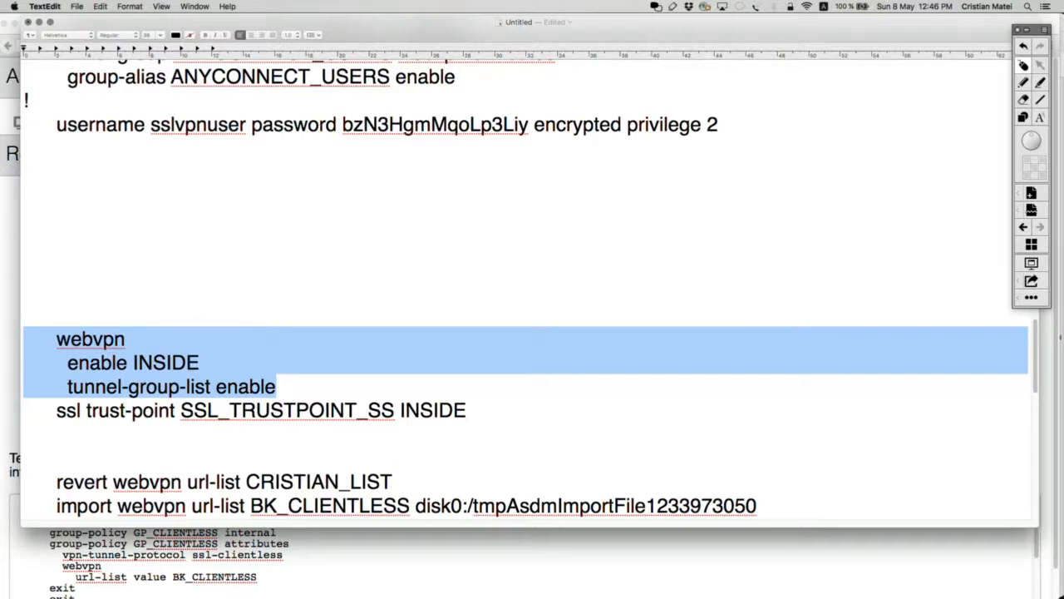
{"action": "left_click_drag", "start_coordinate": [473, 414], "coordinate": [33, 411]}
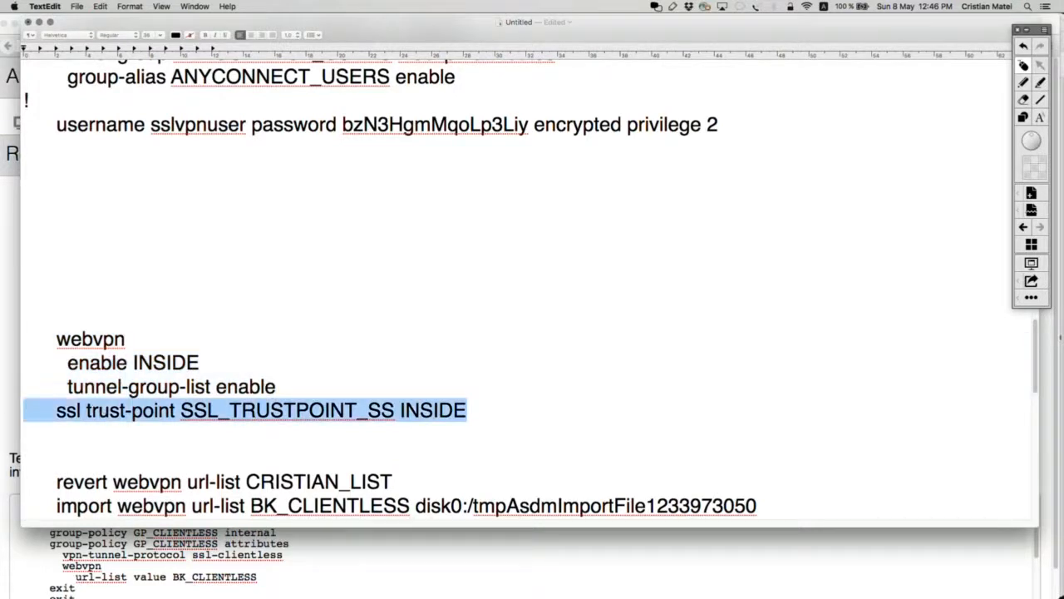
{"action": "scroll", "coordinate": [501, 444], "scroll_direction": "down", "scroll_amount": 2}
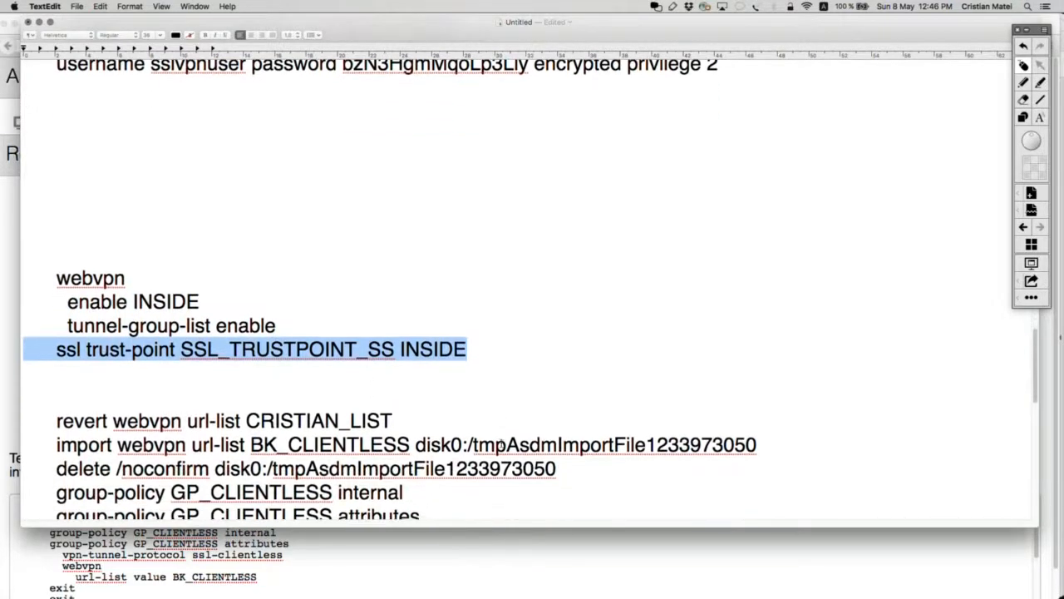
{"action": "left_click", "coordinate": [489, 350]}
{"action": "key", "text": "Return"}
{"action": "type", "text": "!"}
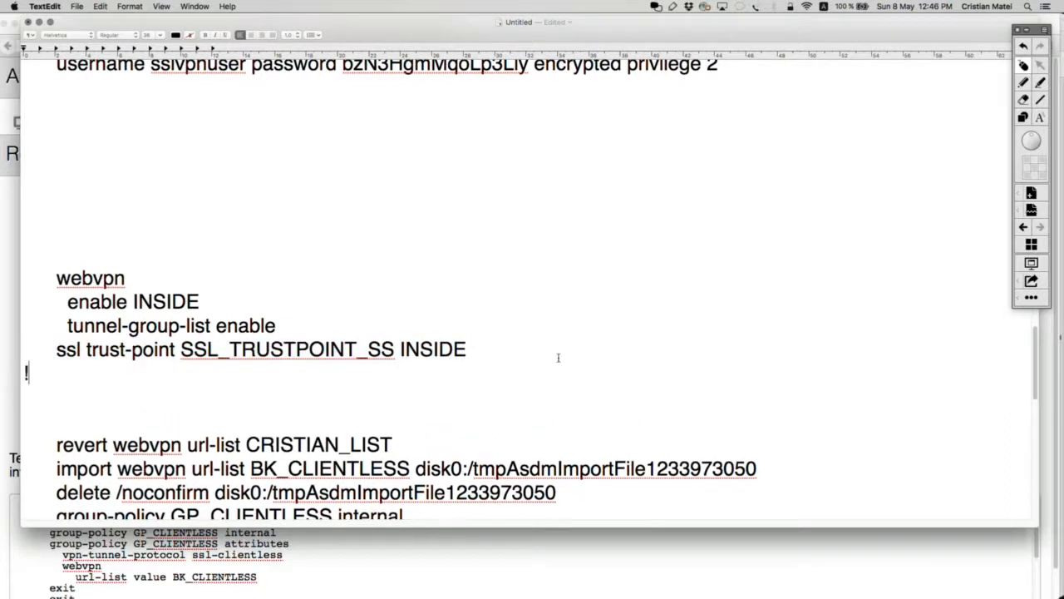
{"action": "scroll", "coordinate": [599, 366], "scroll_direction": "down", "scroll_amount": 3}
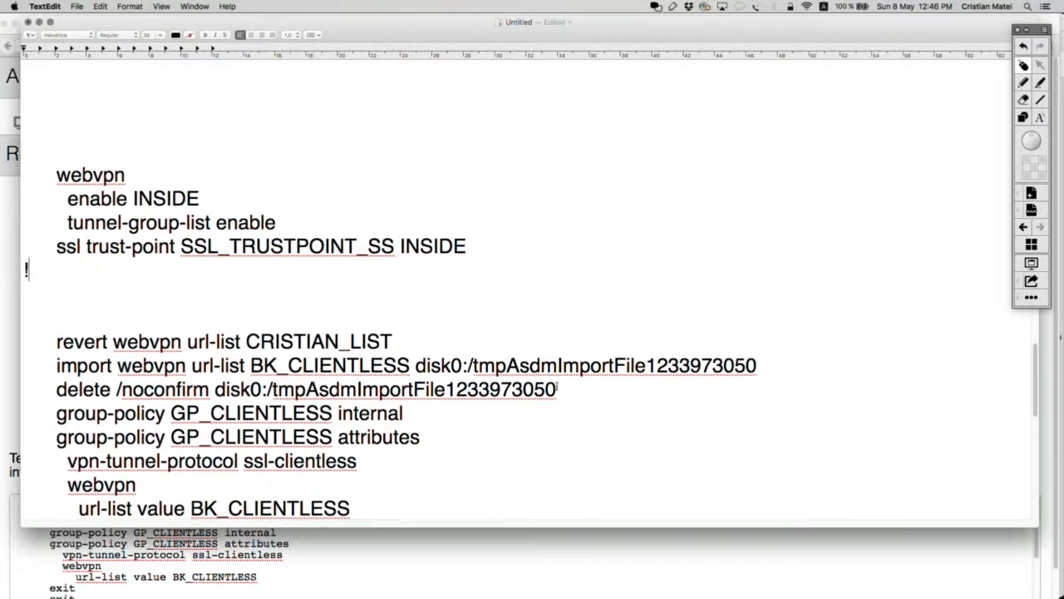
{"action": "left_click_drag", "start_coordinate": [558, 387], "coordinate": [262, 389]}
{"action": "left_click_drag", "start_coordinate": [123, 379], "coordinate": [41, 341]}
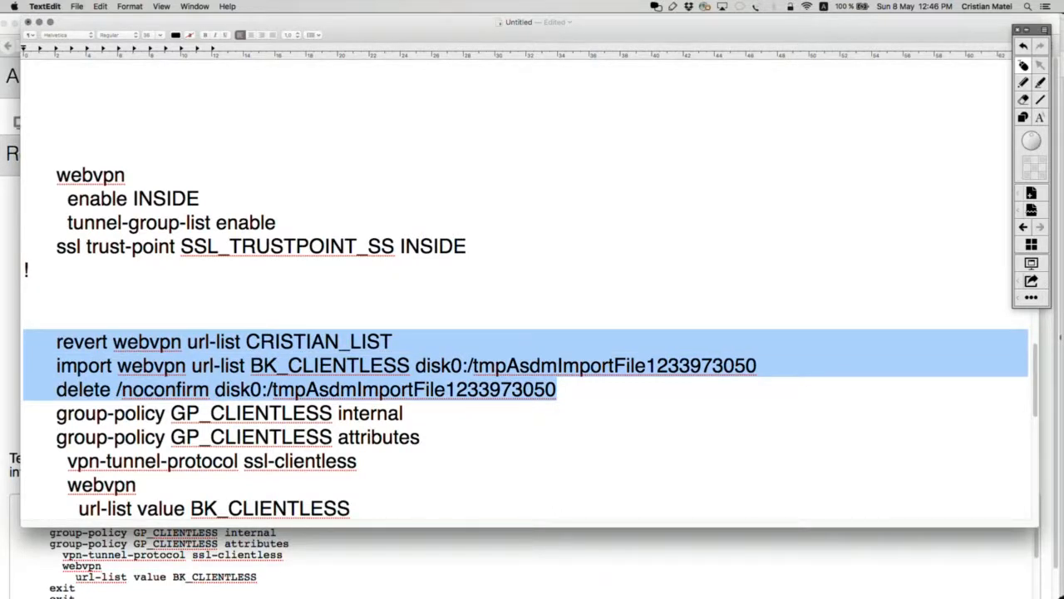
Step: Delete the revert, import and delete lines, then review the ip local pool and access-list lines
{"action": "key", "text": "BackSpace"}
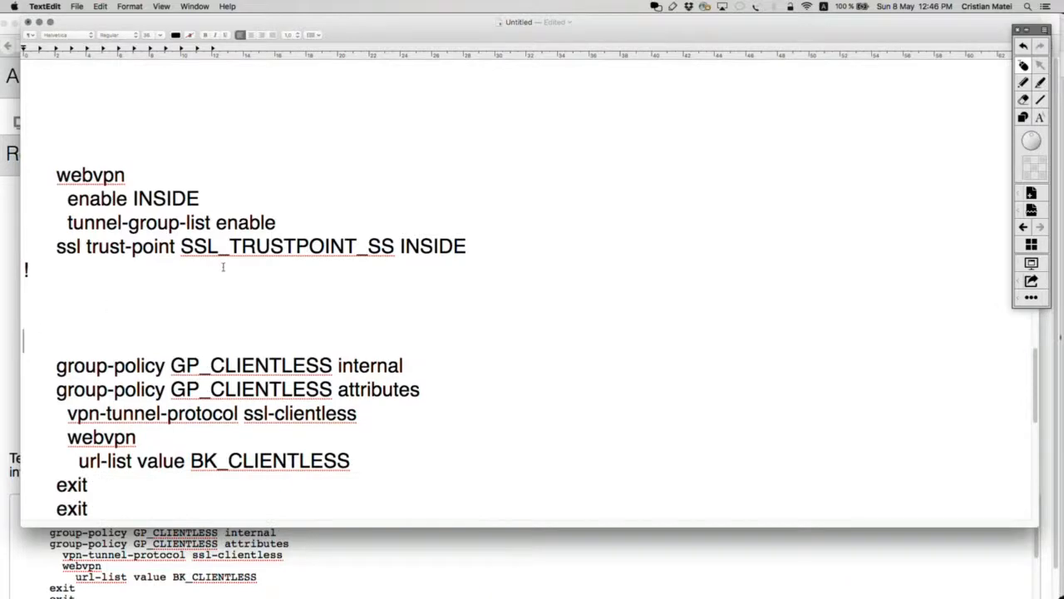
{"action": "scroll", "coordinate": [223, 266], "scroll_direction": "up", "scroll_amount": 7}
{"action": "scroll", "coordinate": [223, 267], "scroll_direction": "up", "scroll_amount": 12}
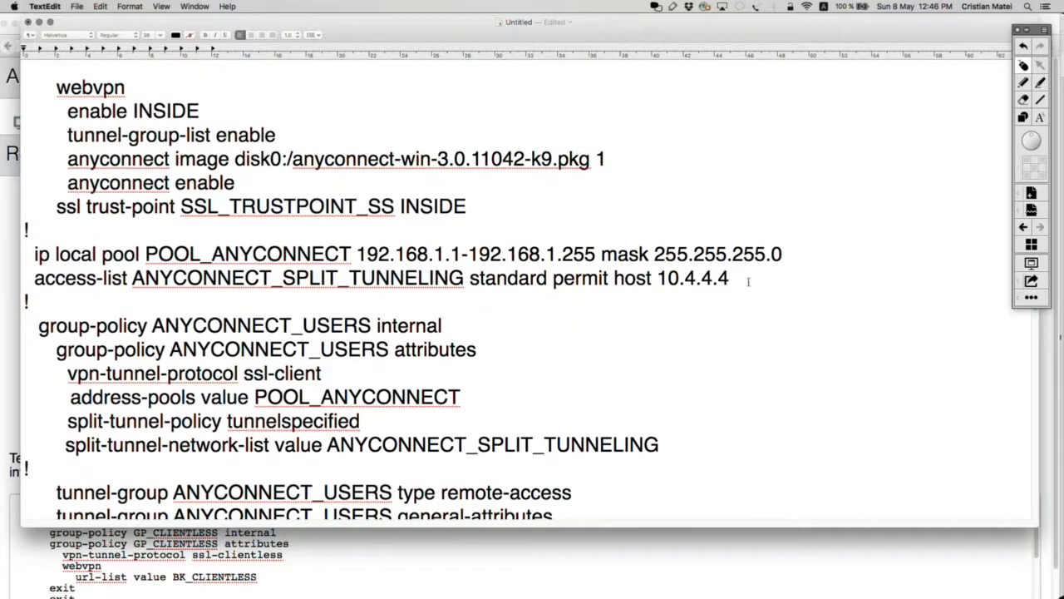
{"action": "left_click_drag", "start_coordinate": [748, 283], "coordinate": [25, 253]}
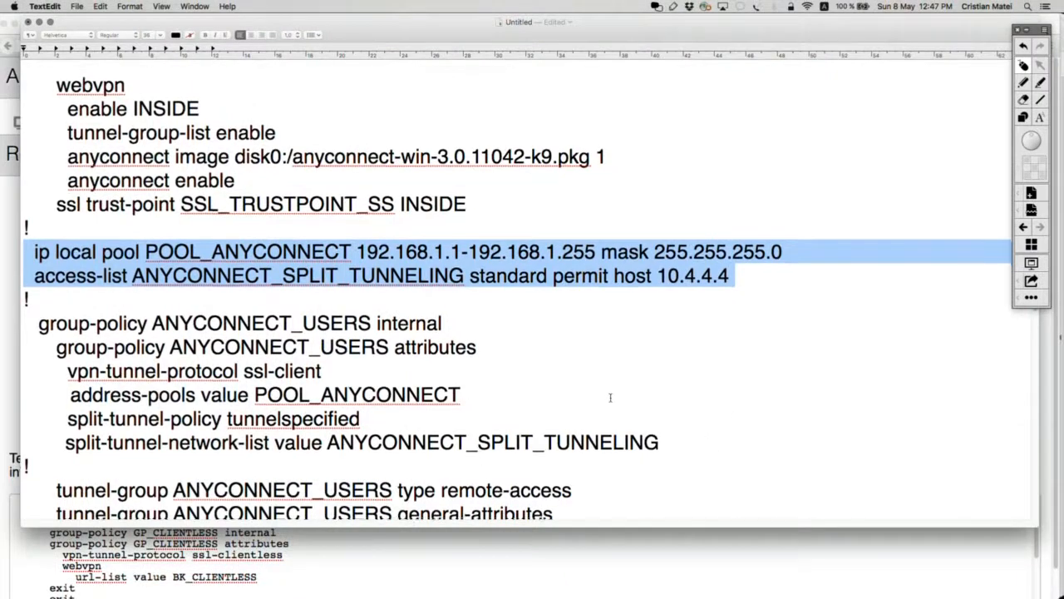
{"action": "scroll", "coordinate": [610, 398], "scroll_direction": "down", "scroll_amount": 5}
{"action": "scroll", "coordinate": [611, 397], "scroll_direction": "down", "scroll_amount": 2}
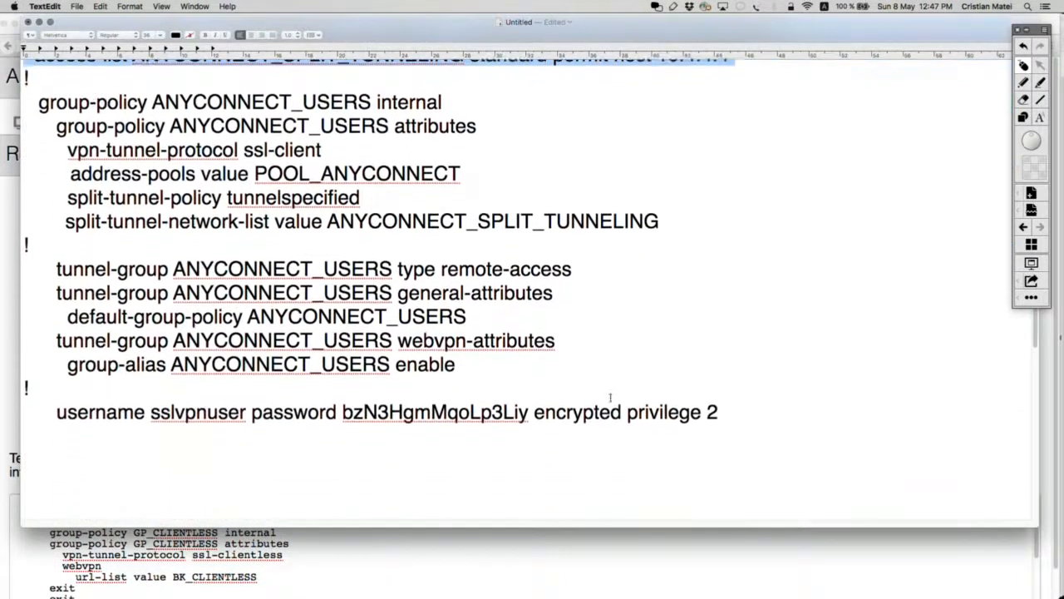
{"action": "scroll", "coordinate": [610, 397], "scroll_direction": "up", "scroll_amount": 3}
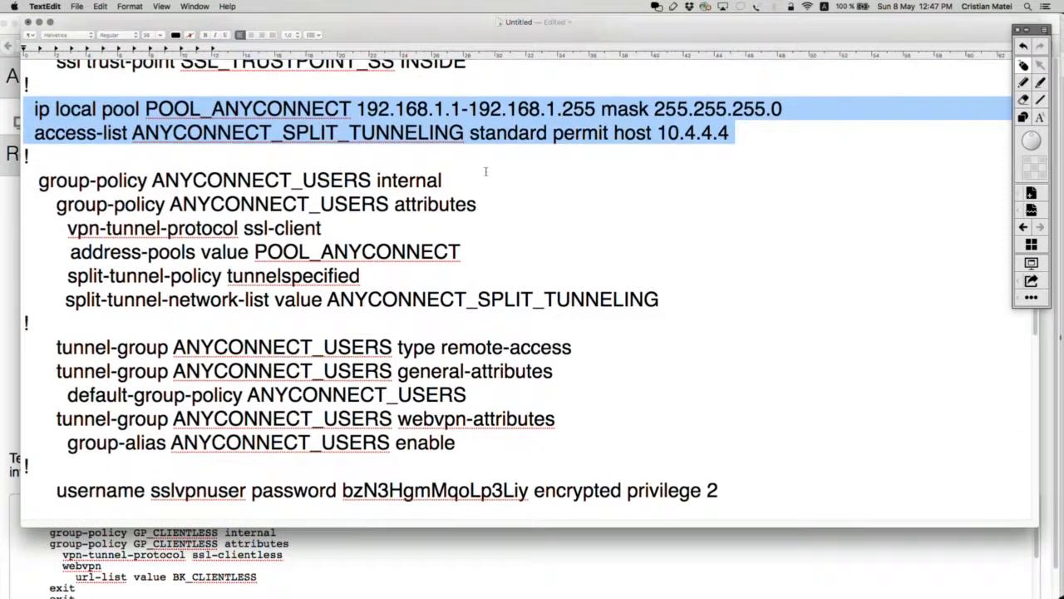
{"action": "left_click", "coordinate": [523, 165]}
{"action": "left_click_drag", "start_coordinate": [748, 137], "coordinate": [33, 109]}
{"action": "scroll", "coordinate": [335, 260], "scroll_direction": "down", "scroll_amount": 10}
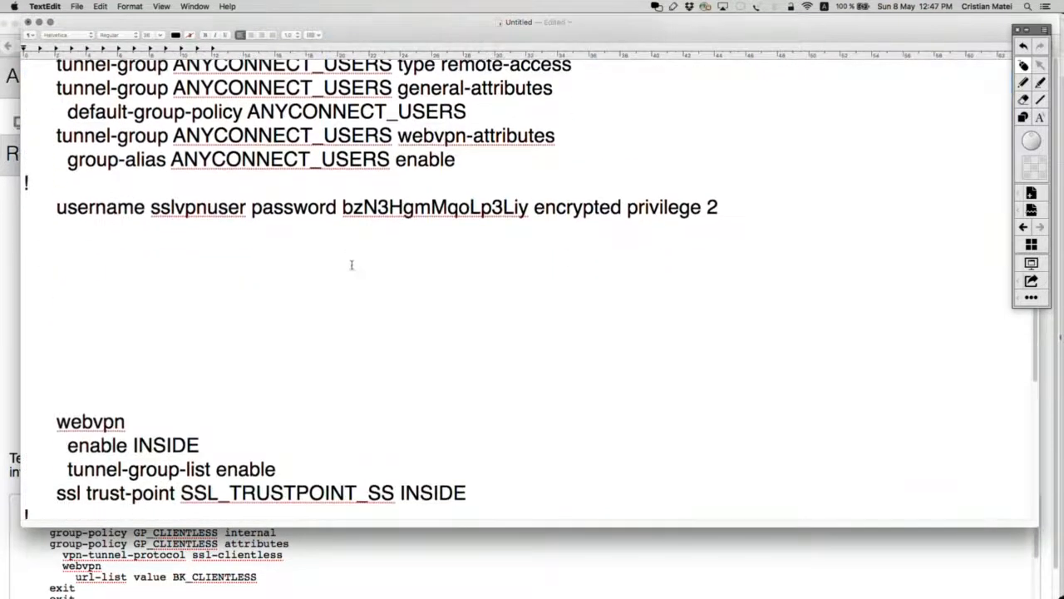
Step: Remove the blank lines above group-policy GP_CLIENTLESS and review its ssl-clientless and url-list lines
{"action": "left_click", "coordinate": [104, 325]}
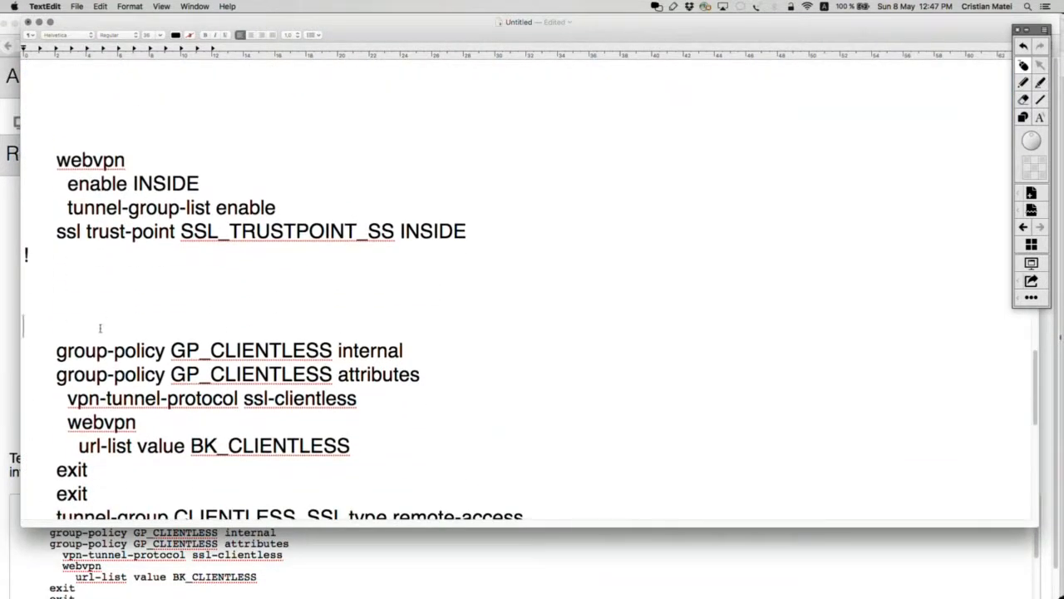
{"action": "key", "text": "BackSpace"}
{"action": "key", "text": "BackSpace"}
{"action": "key", "text": "BackSpace"}
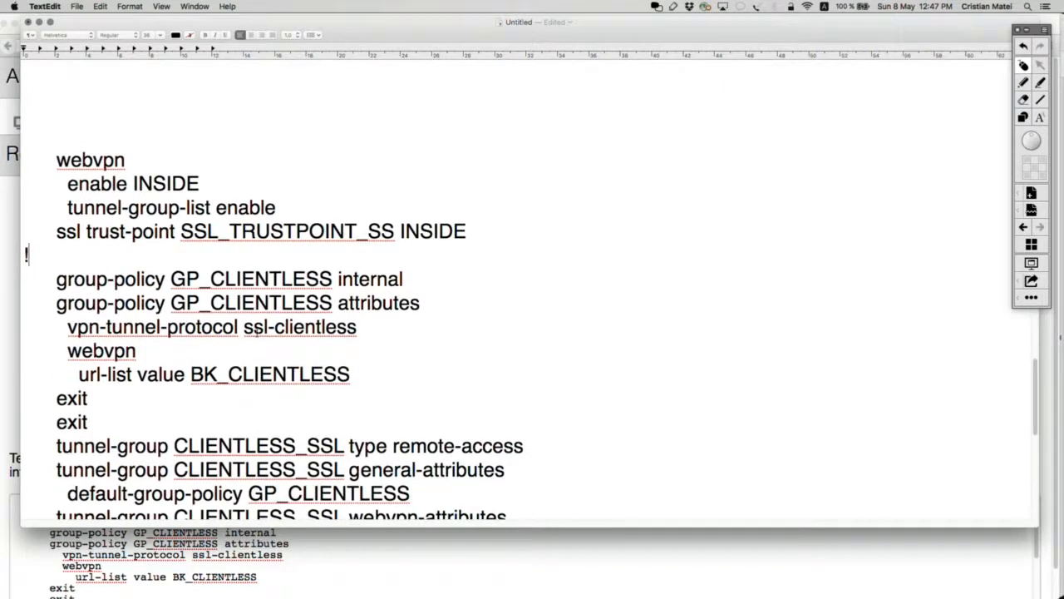
{"action": "left_click_drag", "start_coordinate": [431, 286], "coordinate": [24, 280]}
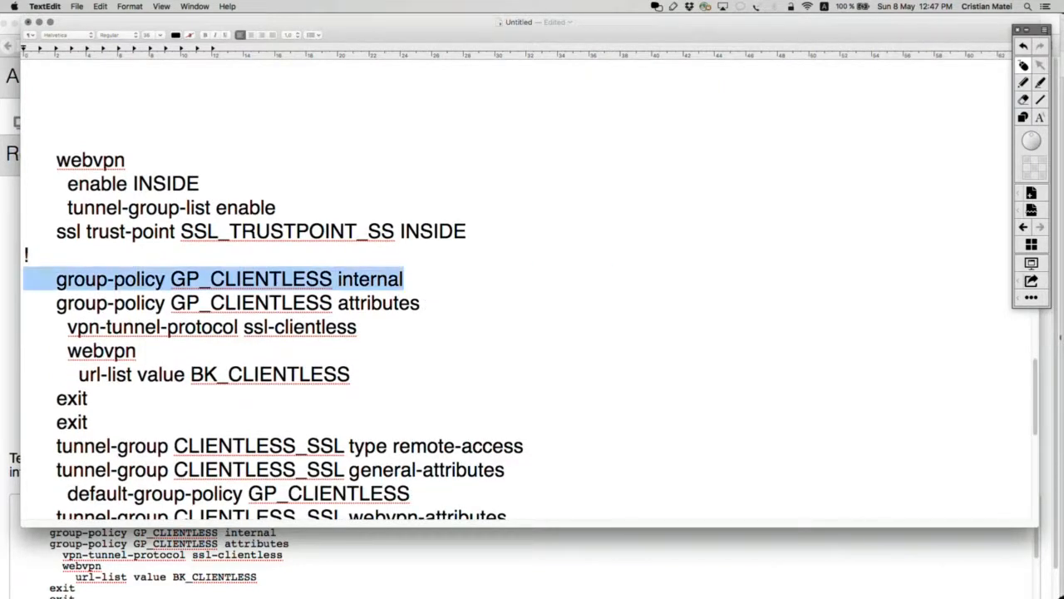
{"action": "left_click_drag", "start_coordinate": [360, 328], "coordinate": [23, 328]}
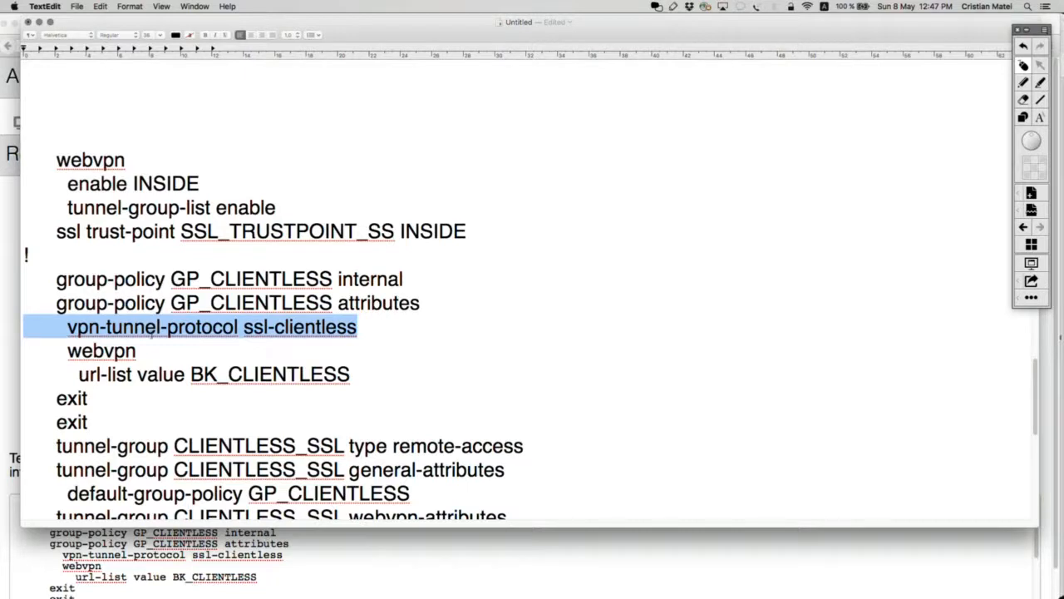
{"action": "left_click_drag", "start_coordinate": [366, 374], "coordinate": [25, 302]}
{"action": "left_click", "coordinate": [137, 261]}
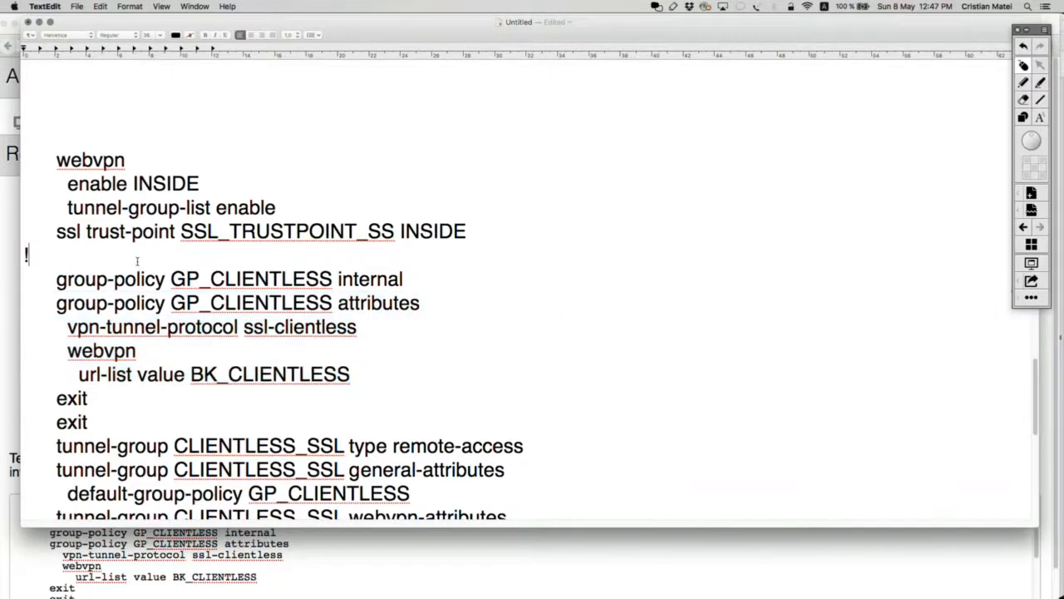
Step: Replace the two exit lines with '!' and review the tunnel-group CLIENTLESS_SSL lines
{"action": "scroll", "coordinate": [226, 327], "scroll_direction": "down", "scroll_amount": 3}
{"action": "left_click_drag", "start_coordinate": [97, 339], "coordinate": [23, 316]}
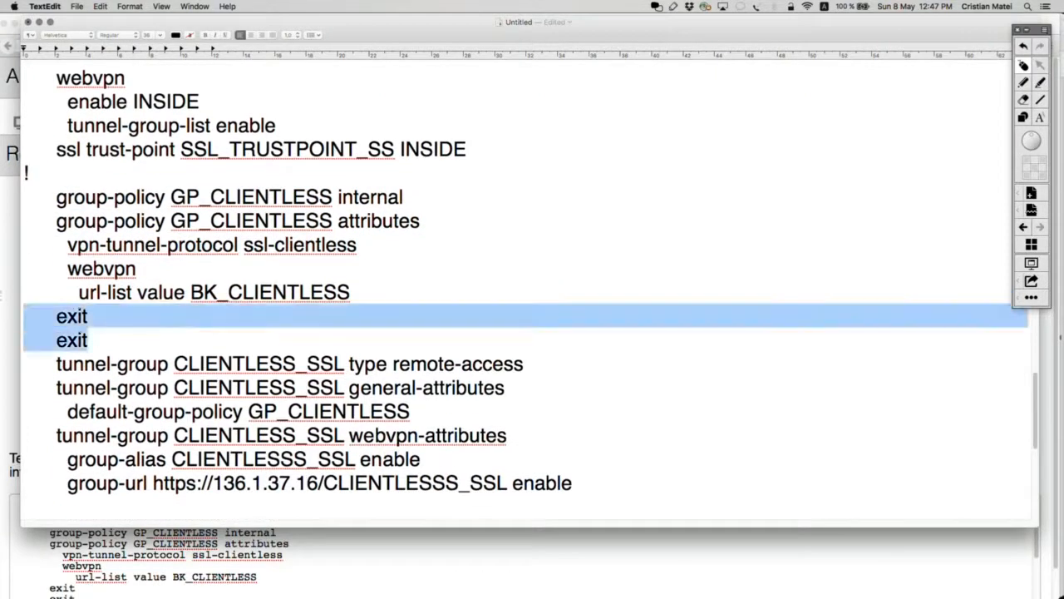
{"action": "key", "text": "BackSpace"}
{"action": "type", "text": "!"}
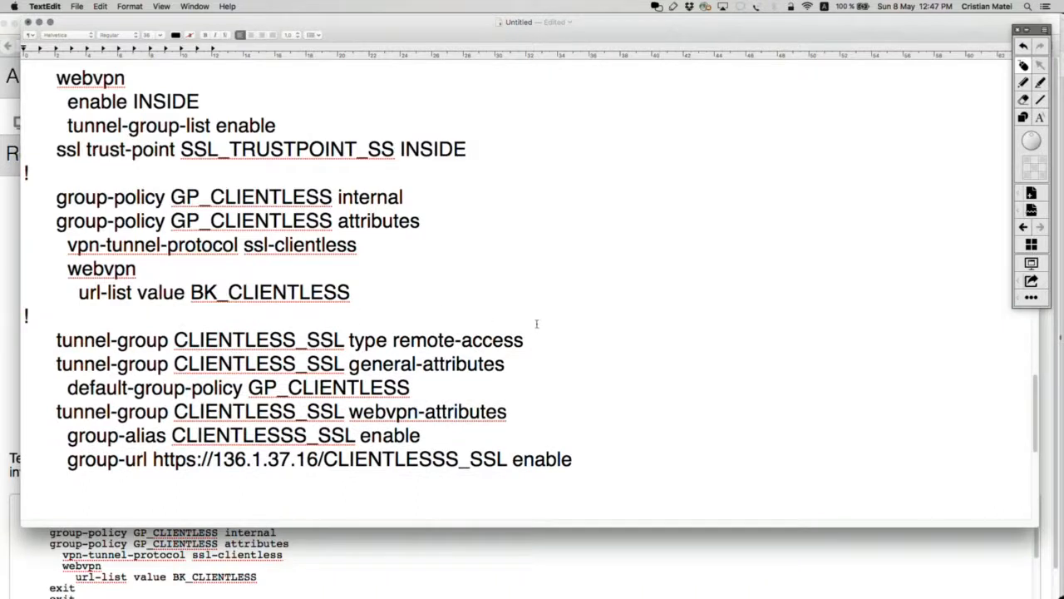
{"action": "left_click_drag", "start_coordinate": [534, 347], "coordinate": [2, 348]}
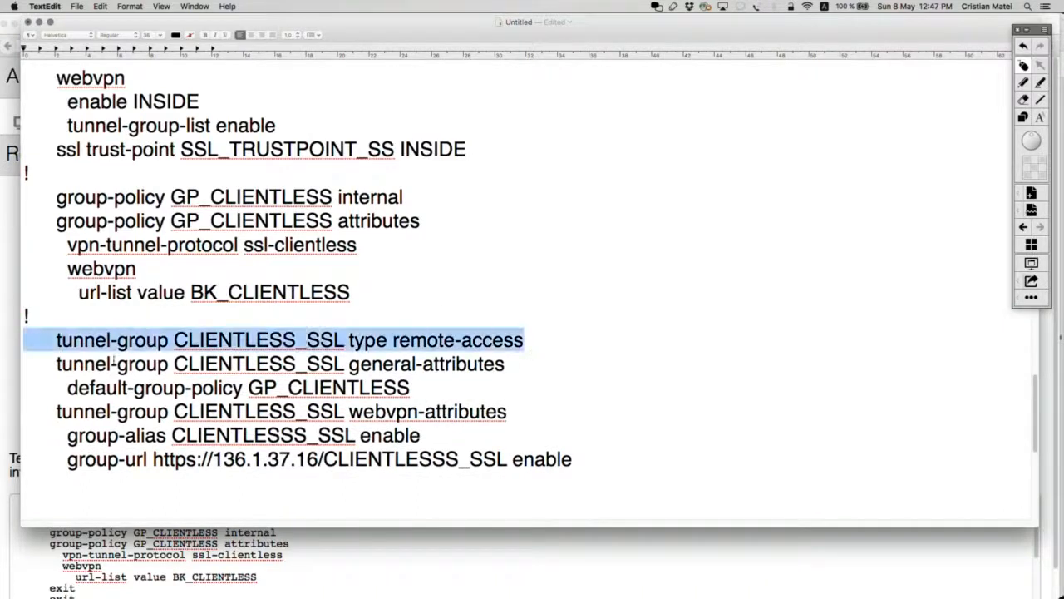
{"action": "left_click", "coordinate": [411, 388], "text": "shift"}
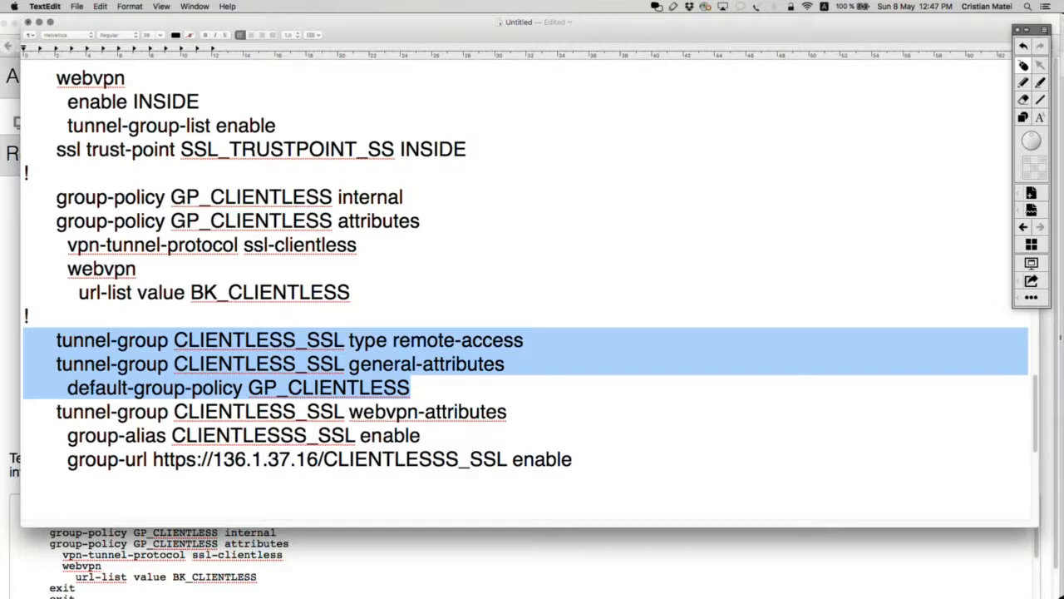
{"action": "scroll", "coordinate": [307, 388], "scroll_direction": "down", "scroll_amount": 2}
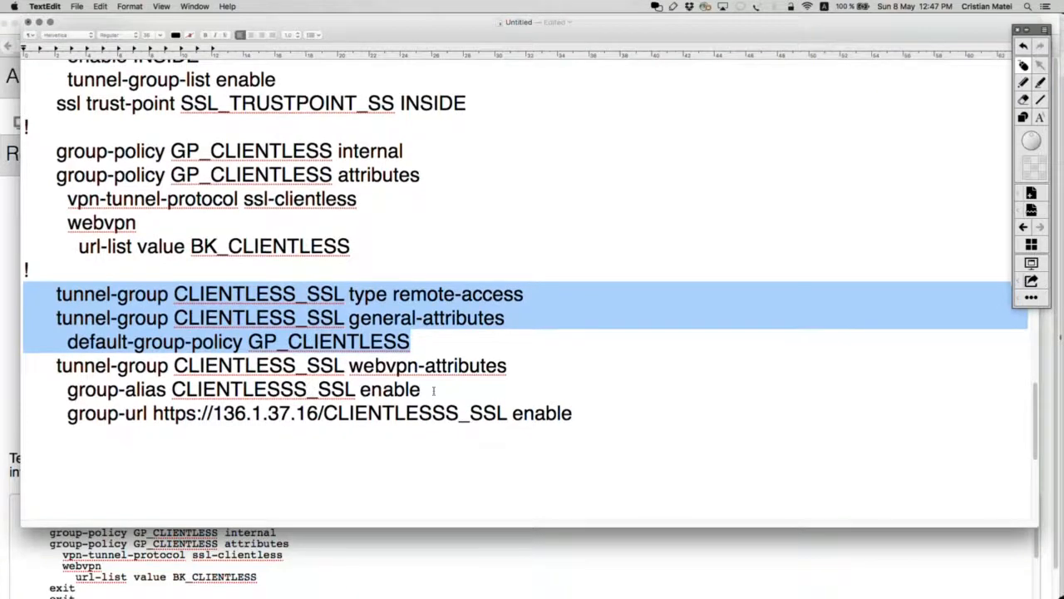
{"action": "left_click_drag", "start_coordinate": [509, 366], "coordinate": [470, 366]}
{"action": "left_click_drag", "start_coordinate": [175, 372], "coordinate": [23, 366]}
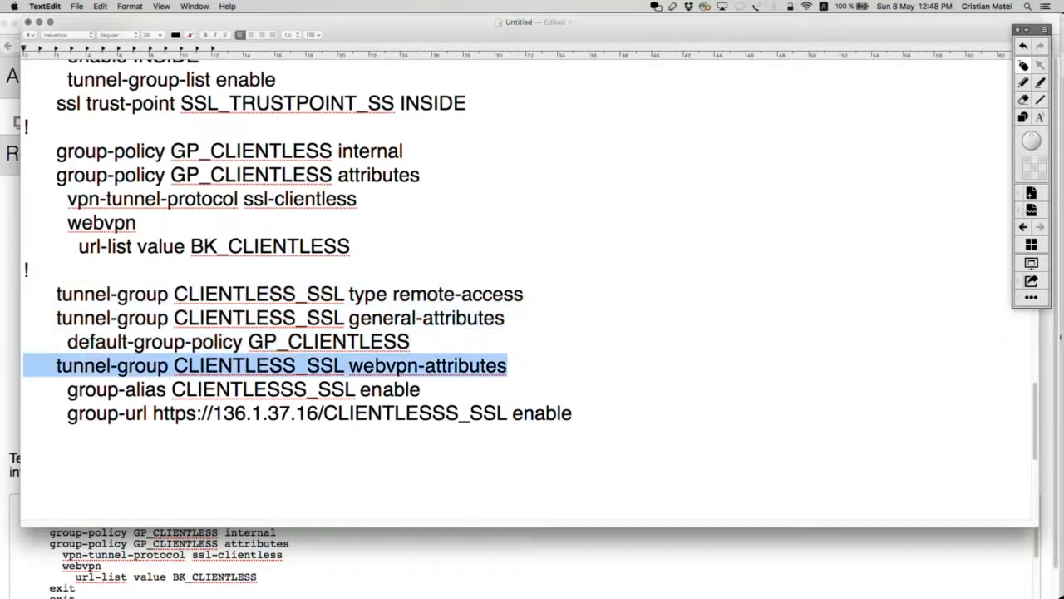
{"action": "left_click_drag", "start_coordinate": [444, 390], "coordinate": [67, 389]}
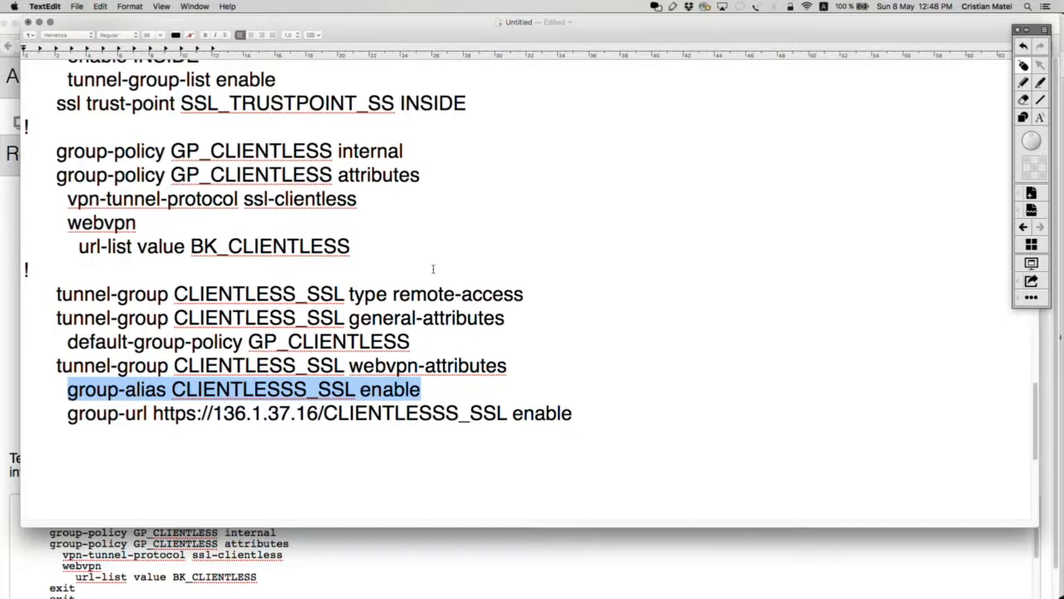
{"action": "scroll", "coordinate": [432, 268], "scroll_direction": "up", "scroll_amount": 10}
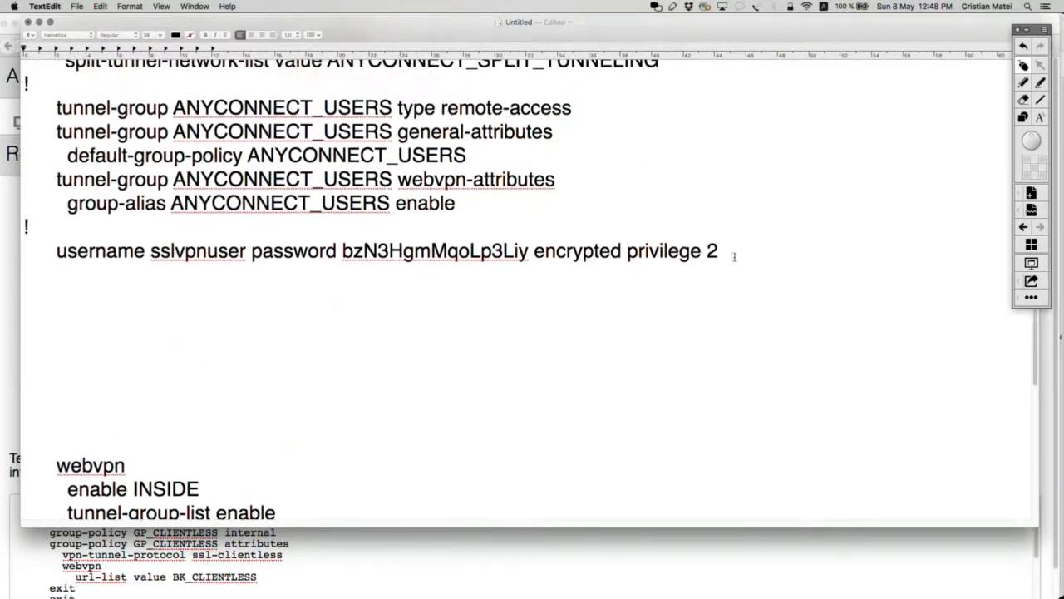
Step: Add a '!' separator after the group-url line and paste the VPN username line below it
{"action": "left_click_drag", "start_coordinate": [734, 256], "coordinate": [25, 252]}
{"action": "key", "text": "super+c"}
{"action": "scroll", "coordinate": [378, 408], "scroll_direction": "down", "scroll_amount": 10}
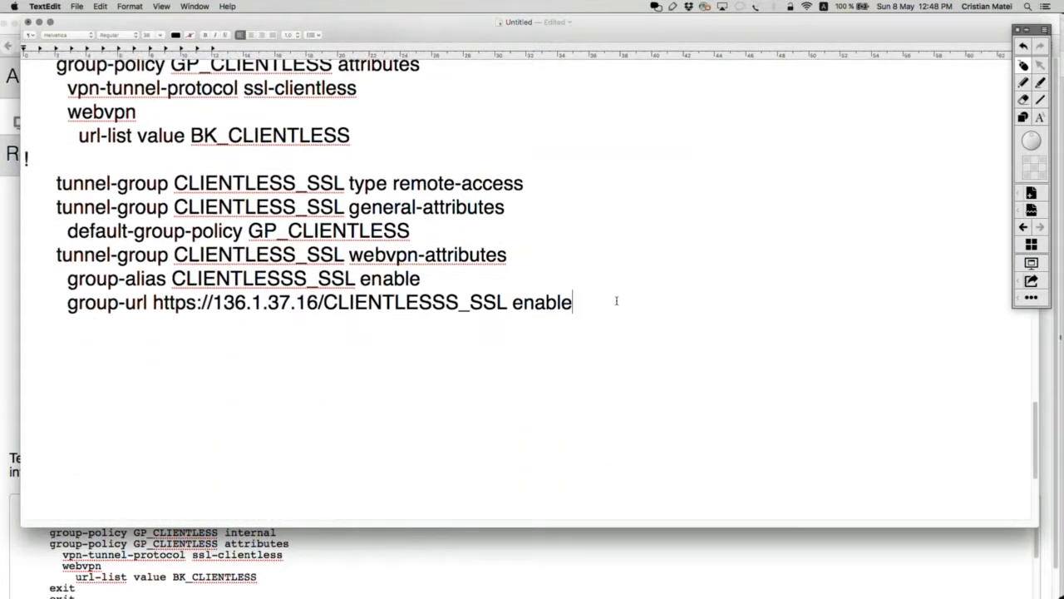
{"action": "key", "text": "Return"}
{"action": "type", "text": "!"}
{"action": "key", "text": "Return"}
{"action": "key", "text": "super+v"}
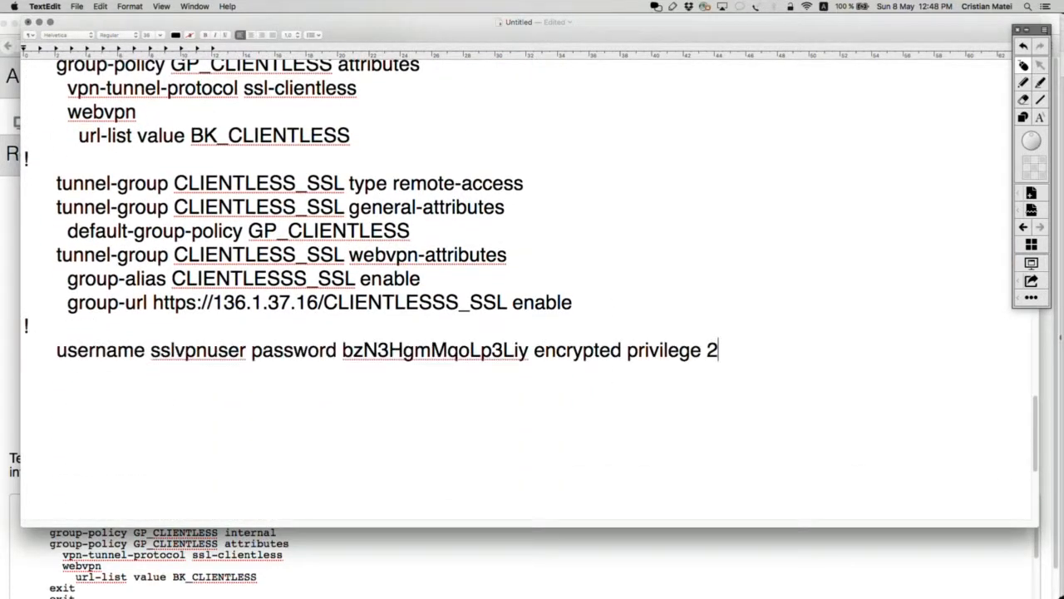
Step: Select the webvpn through ssl trust-point lines and return to the INE Remote Desktop page
{"action": "scroll", "coordinate": [610, 308], "scroll_direction": "up", "scroll_amount": 6}
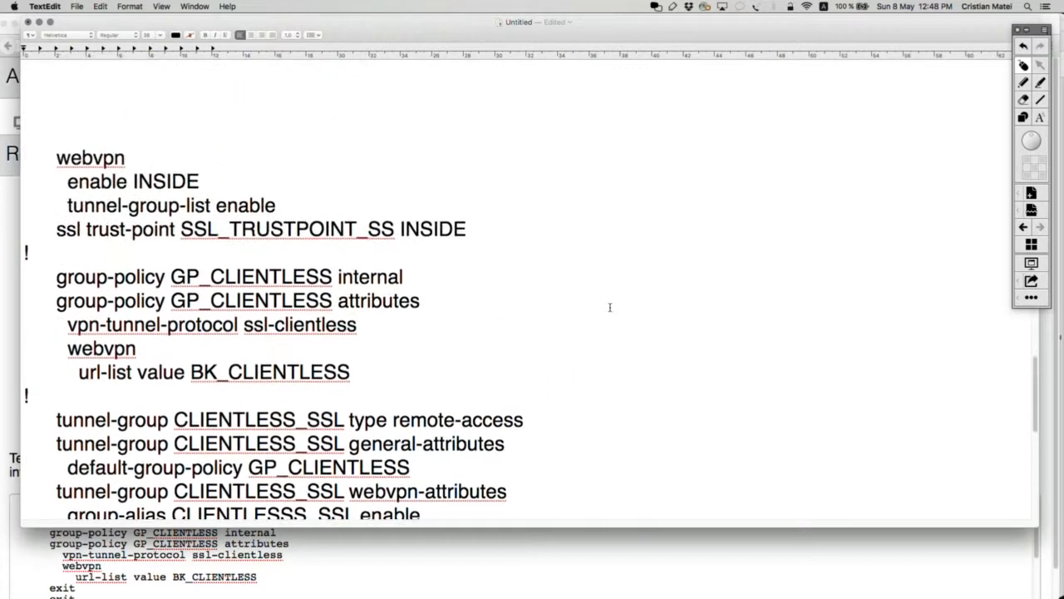
{"action": "left_click_drag", "start_coordinate": [577, 259], "coordinate": [50, 175]}
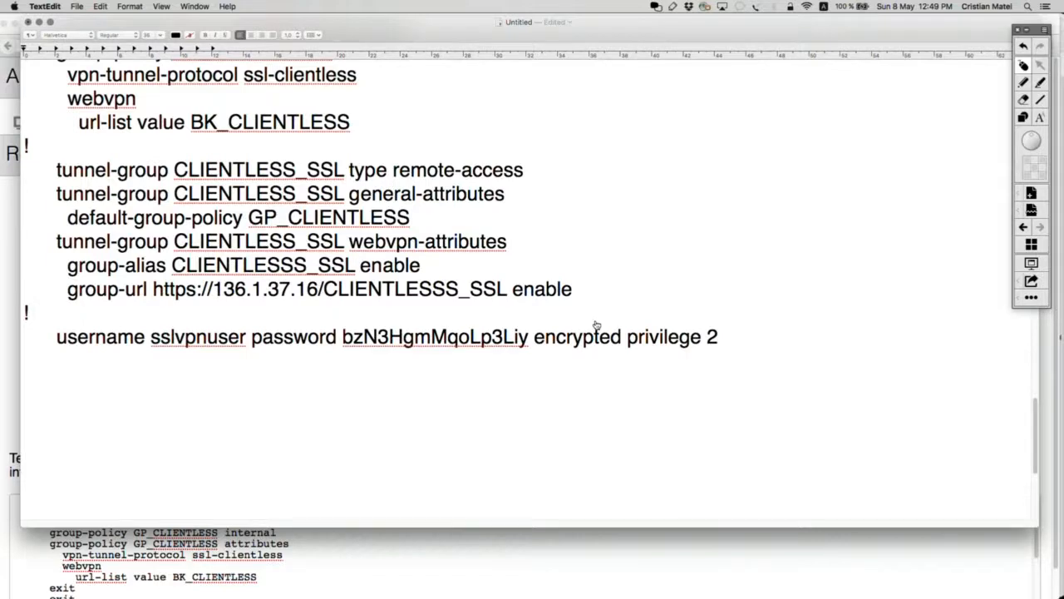
{"action": "key", "text": "super+Tab"}
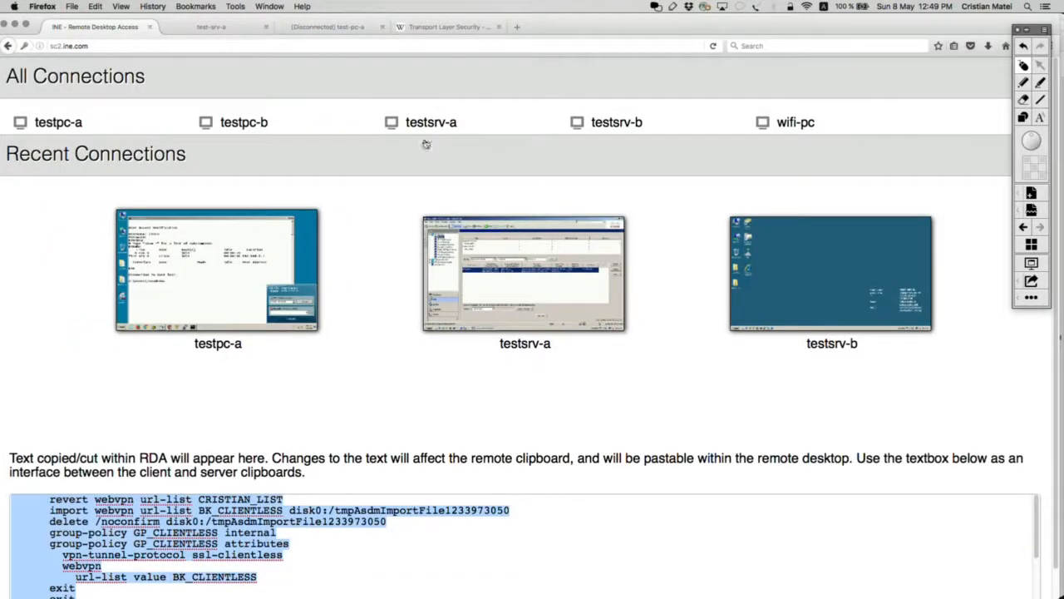
Step: Circle R4 on the SSL VPN network diagram with the annotation pen, then clear the mark
{"action": "key", "text": "super+Tab"}
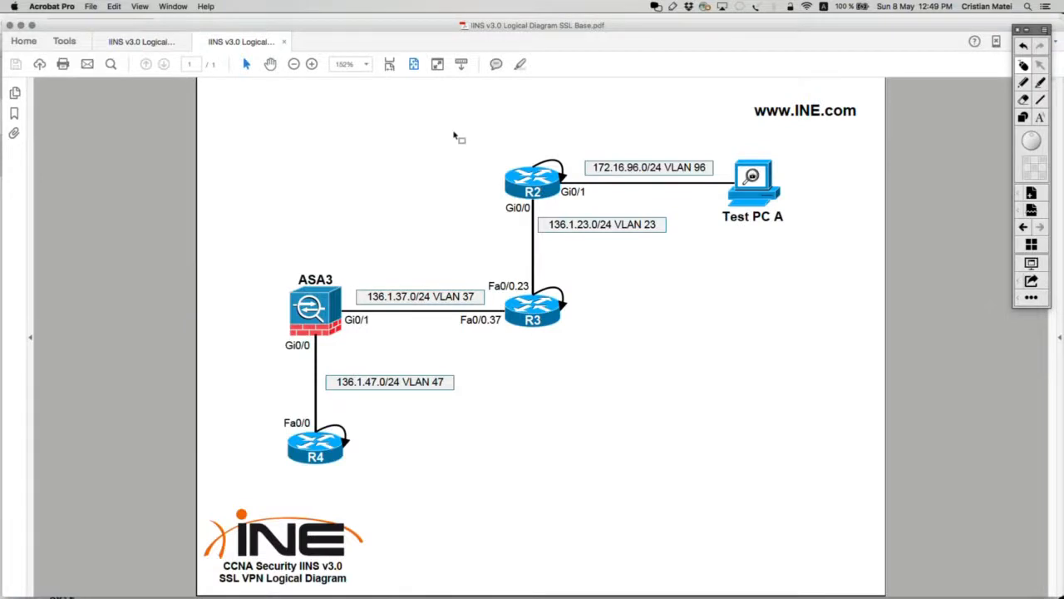
{"action": "left_click", "coordinate": [1023, 83]}
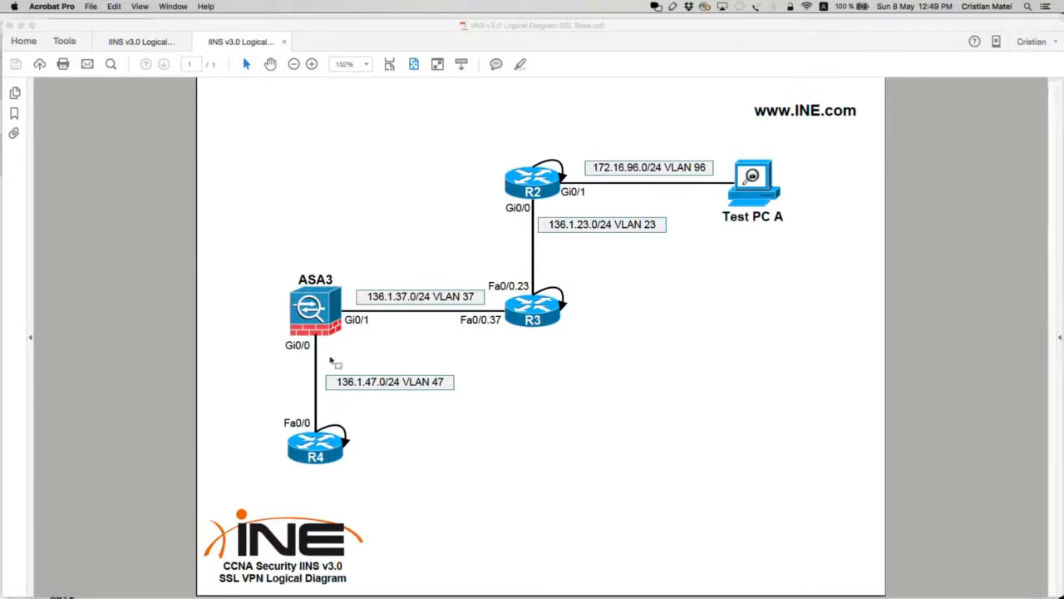
{"action": "mouse_move", "coordinate": [363, 406]}
{"action": "left_mouse_down"}
{"action": "mouse_move", "coordinate": [264, 428]}
{"action": "mouse_move", "coordinate": [282, 402]}
{"action": "left_mouse_up"}
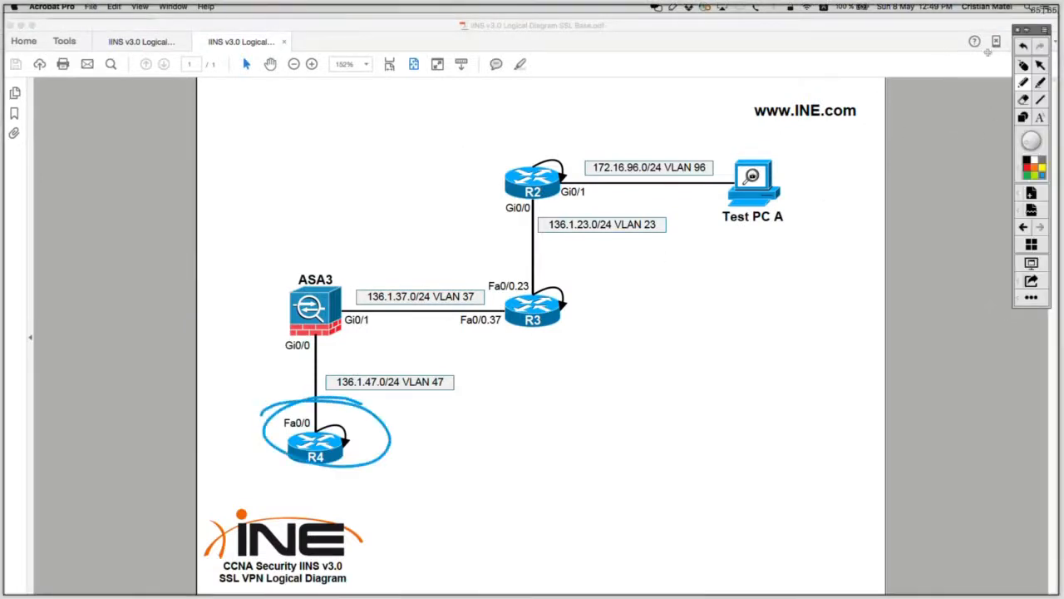
{"action": "left_click", "coordinate": [1024, 65]}
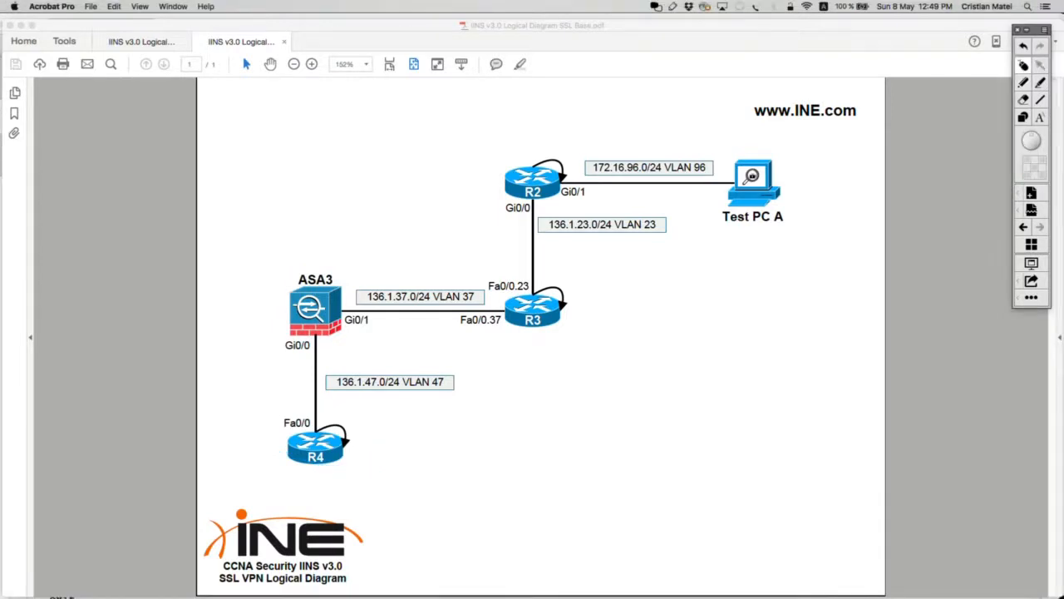
{"action": "key", "text": "super+Tab"}
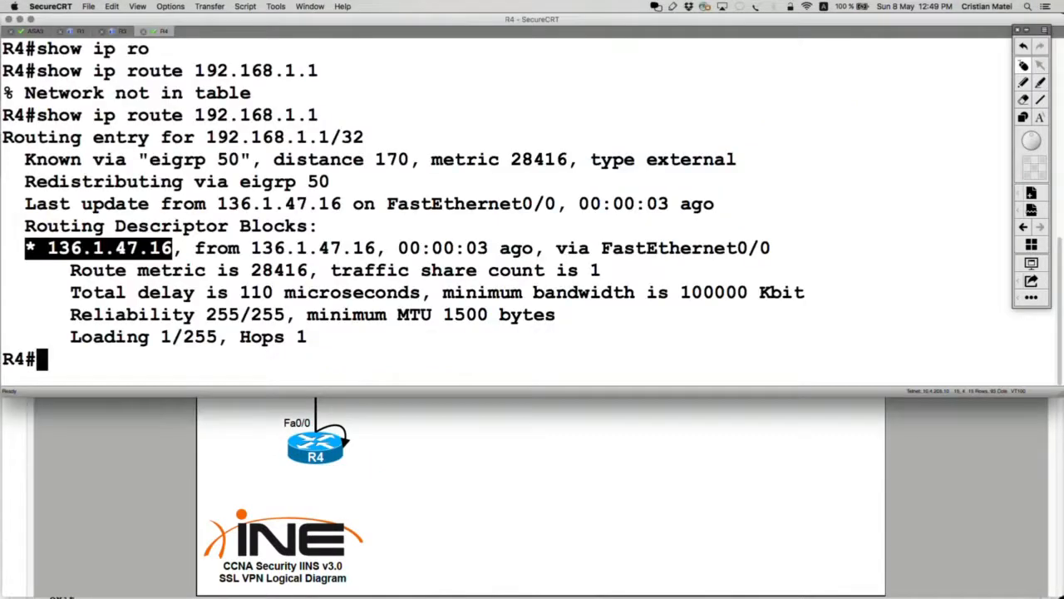
Step: Run 'show ip http server status' on R4 and confirm the HTTP server is disabled
{"action": "type", "text": "sh"}
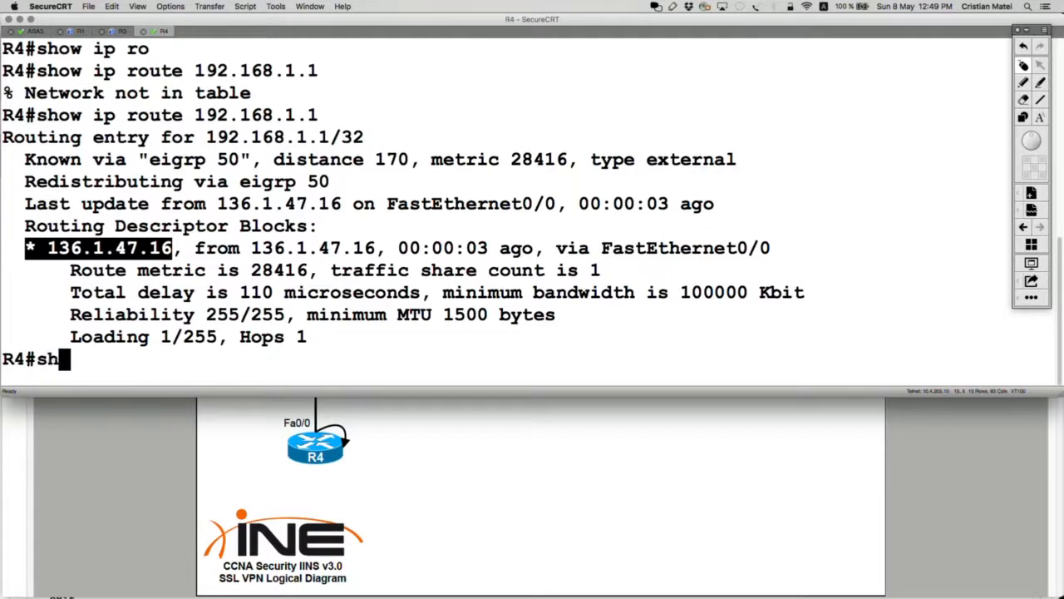
{"action": "type", "text": "ow ip hht"}
{"action": "key", "text": "Tab"}
{"action": "key", "text": "BackSpace"}
{"action": "key", "text": "BackSpace"}
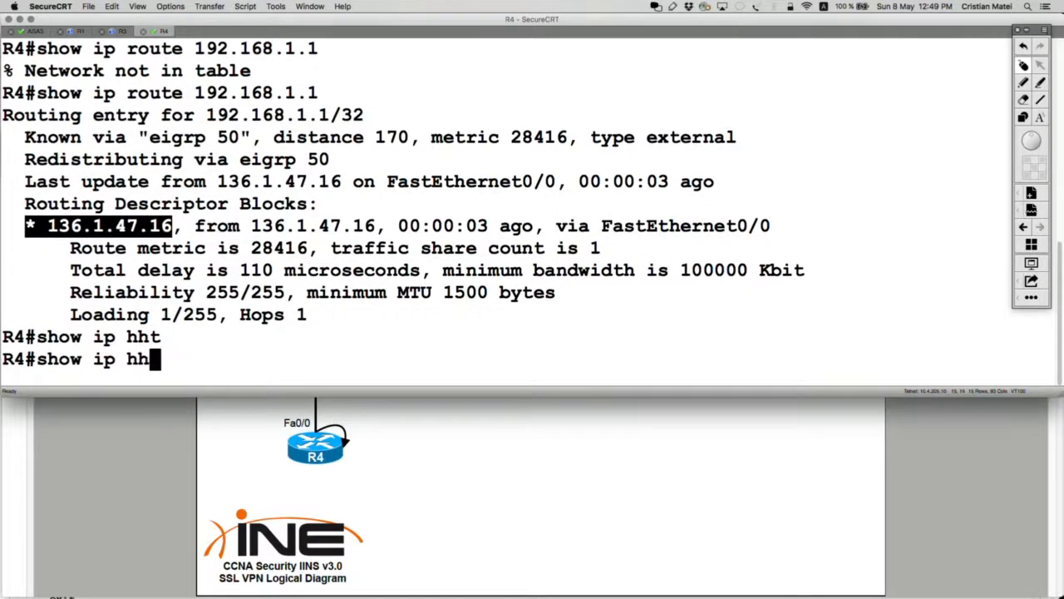
{"action": "type", "text": "ttp ser"}
{"action": "key", "text": "Tab"}
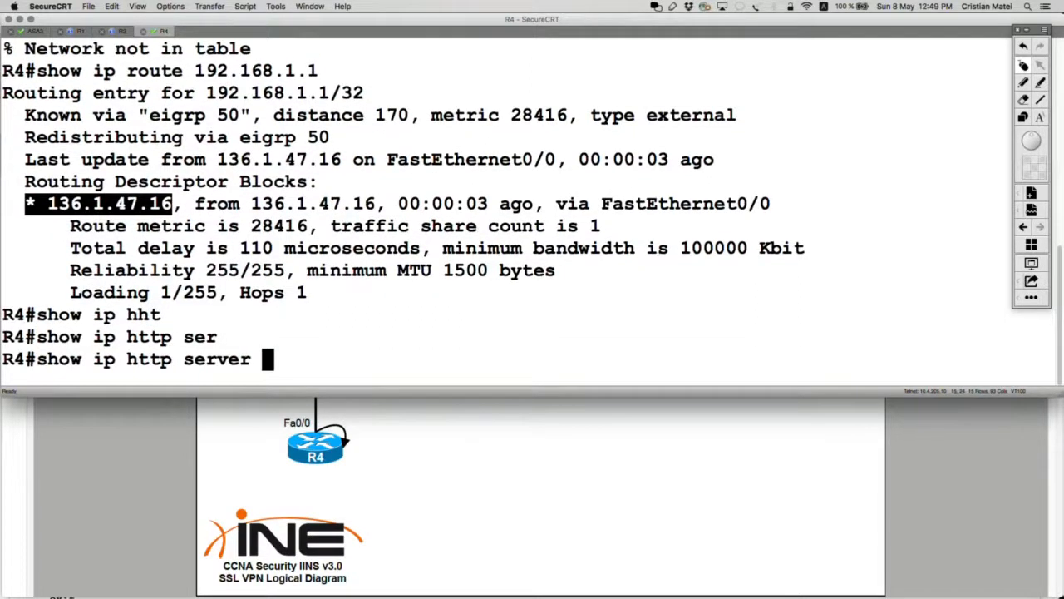
{"action": "type", "text": "st"}
{"action": "key", "text": "Tab"}
{"action": "type", "text": "at"}
{"action": "key", "text": "Return"}
{"action": "key", "text": "Up"}
{"action": "type", "text": "u"}
{"action": "key", "text": "Return"}
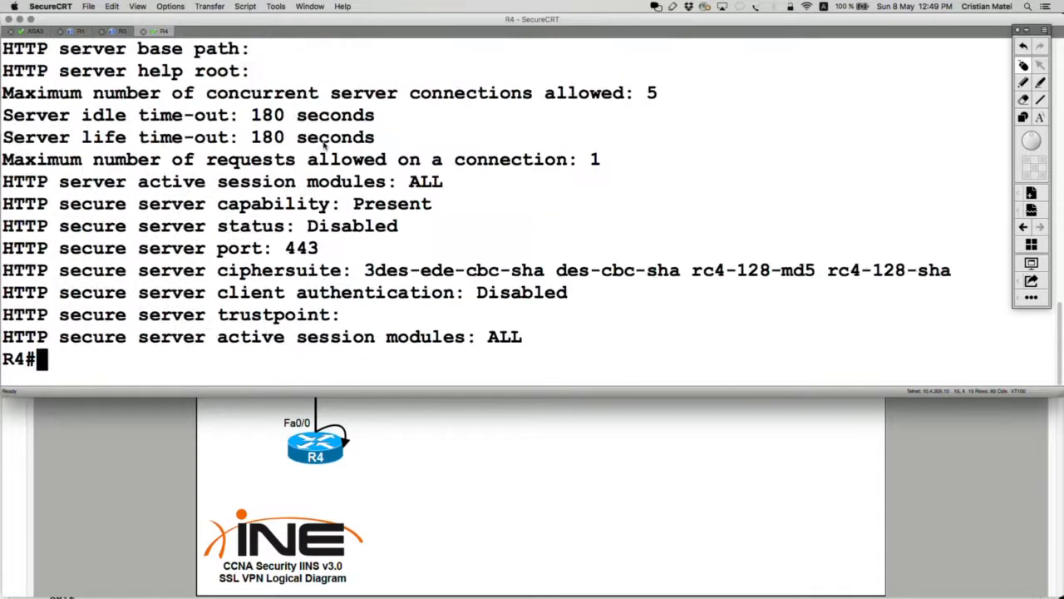
{"action": "scroll", "coordinate": [324, 146], "scroll_direction": "up", "scroll_amount": 1}
{"action": "scroll", "coordinate": [325, 146], "scroll_direction": "up", "scroll_amount": 3}
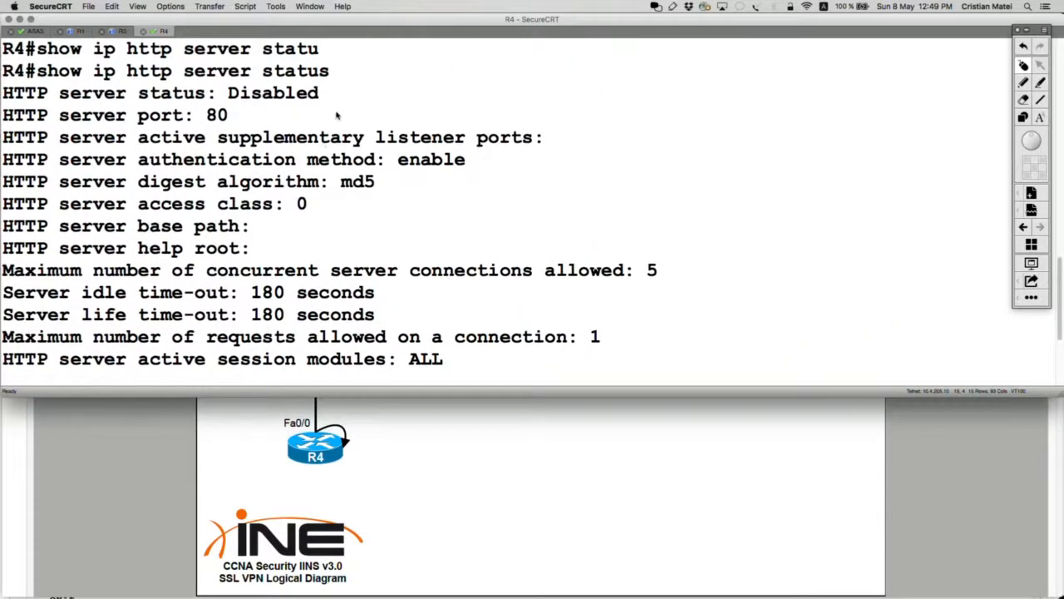
{"action": "left_click_drag", "start_coordinate": [367, 87], "coordinate": [2, 93]}
Step: Enter global configuration mode on R4 with 'conf t'
{"action": "key", "text": "Return"}
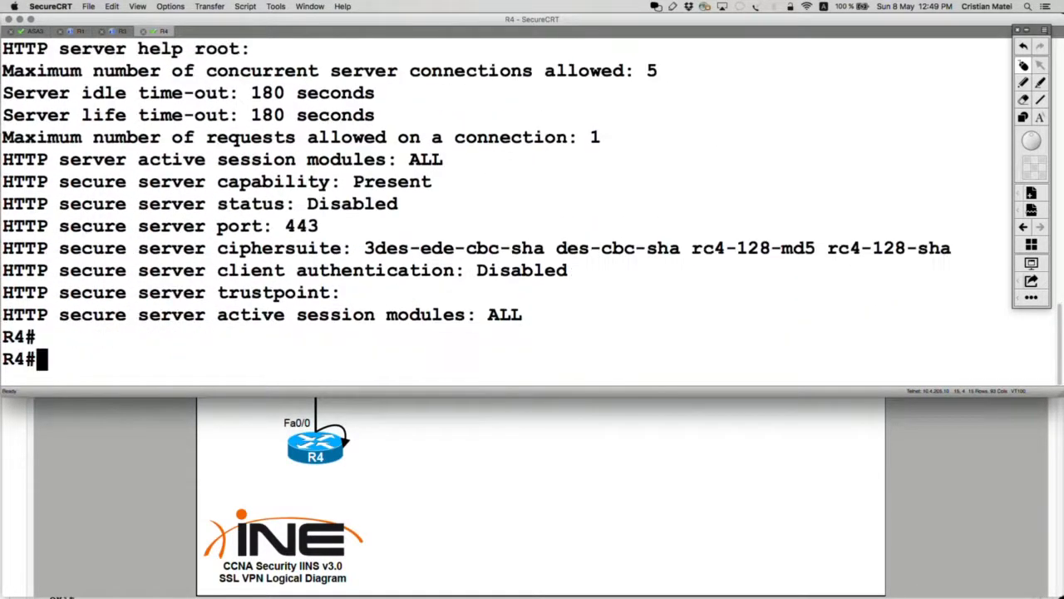
{"action": "type", "text": "co"}
{"action": "key", "text": "BackSpace"}
{"action": "key", "text": "BackSpace"}
{"action": "type", "text": "conf t"}
{"action": "key", "text": "Return"}
Step: Enable R4's web server with 'ip http server'
{"action": "type", "text": "ip ht"}
{"action": "key", "text": "Tab"}
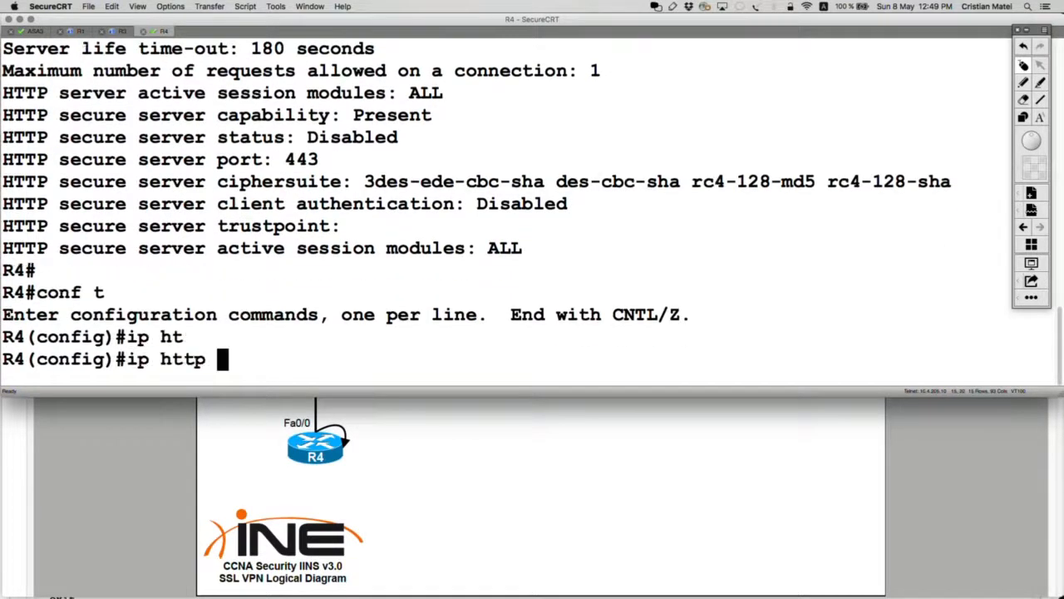
{"action": "type", "text": "se"}
{"action": "key", "text": "Tab"}
{"action": "type", "text": "r"}
{"action": "key", "text": "Tab"}
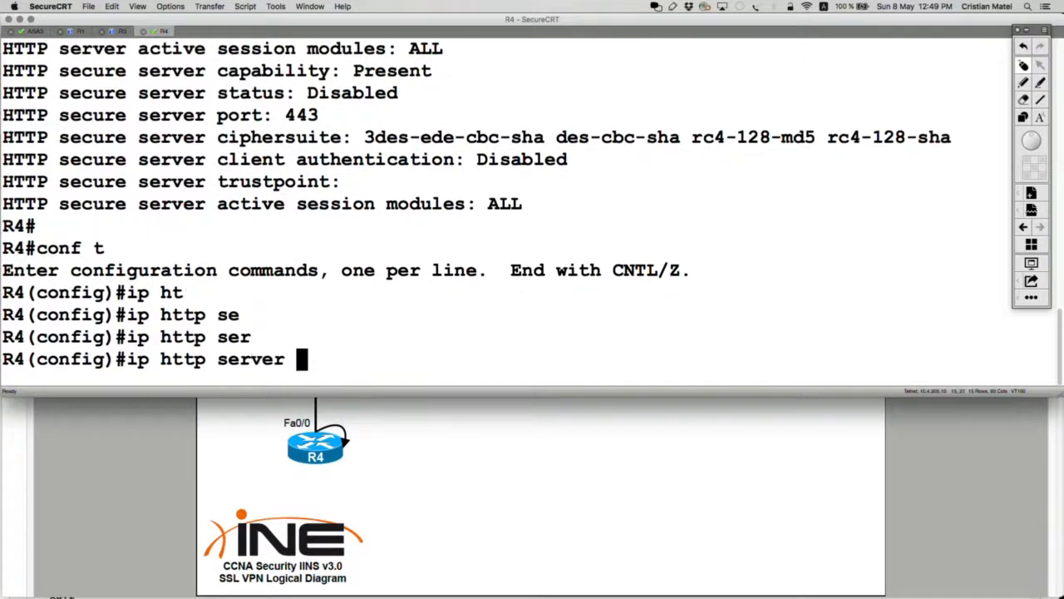
{"action": "type", "text": "e"}
{"action": "key", "text": "Tab"}
{"action": "type", "text": "a"}
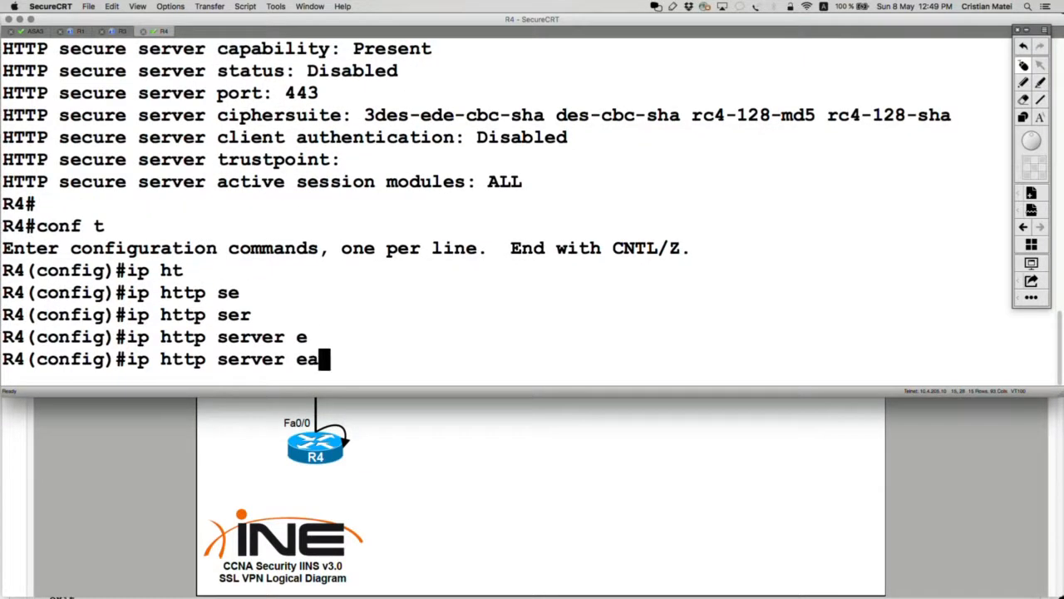
{"action": "key", "text": "BackSpace"}
{"action": "key", "text": "BackSpace"}
{"action": "key", "text": "Return"}
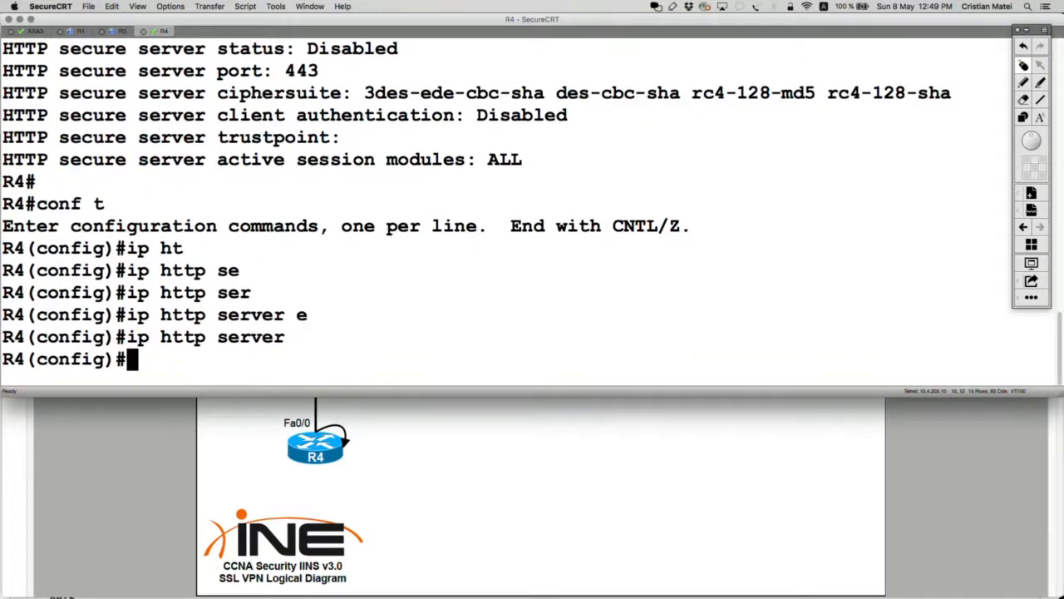
Step: Make R4's HTTP server use local authentication ('ip http authentication local')
{"action": "type", "text": "ip tt"}
{"action": "key", "text": "Tab"}
{"action": "key", "text": "BackSpace"}
{"action": "key", "text": "BackSpace"}
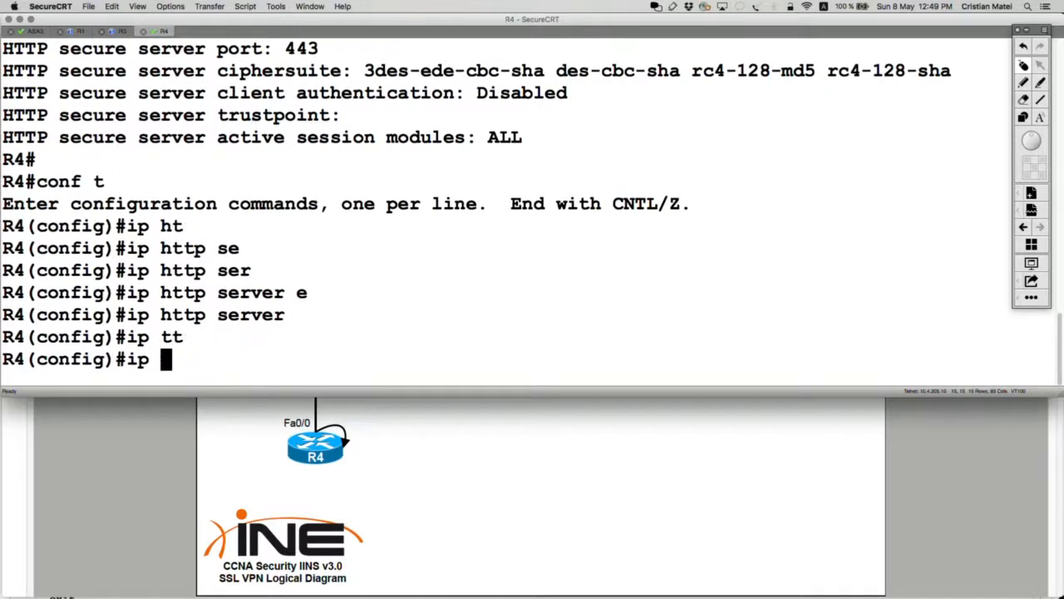
{"action": "type", "text": "ht"}
{"action": "key", "text": "Tab"}
{"action": "type", "text": "au"}
{"action": "key", "text": "Tab"}
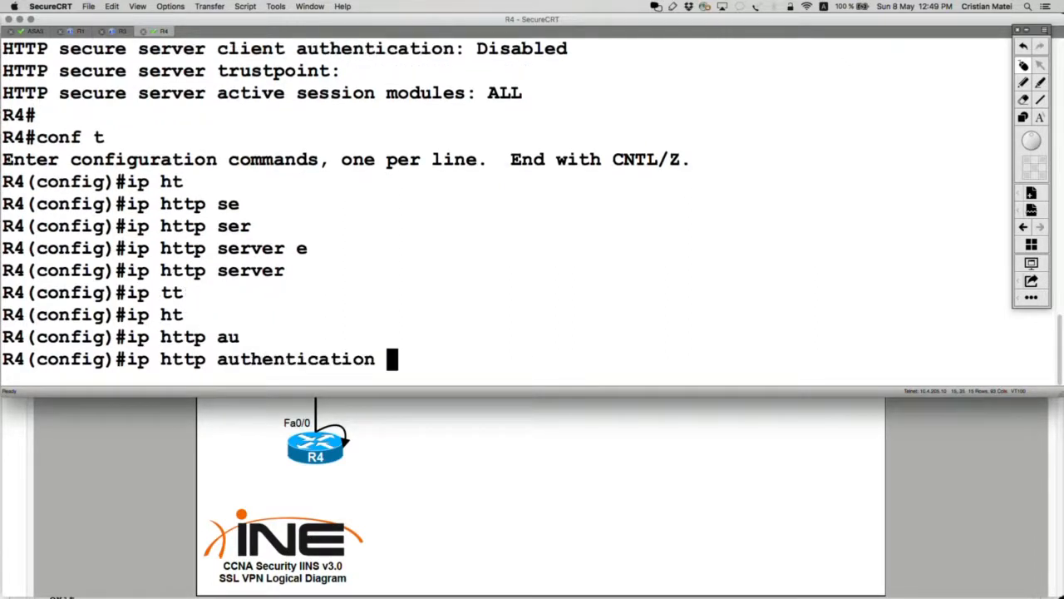
{"action": "type", "text": "lo"}
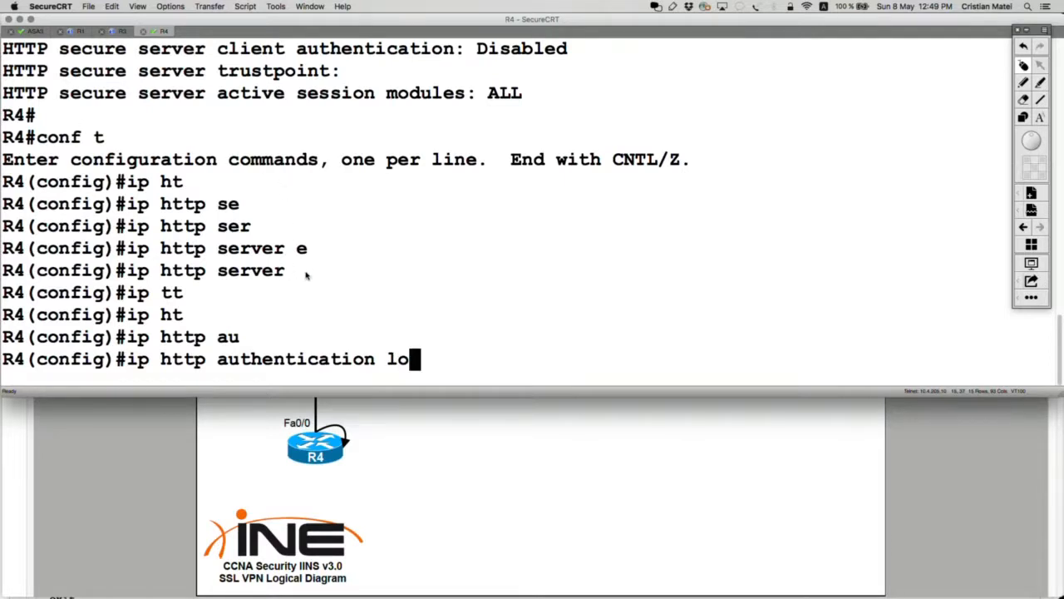
{"action": "left_click_drag", "start_coordinate": [307, 274], "coordinate": [2, 271]}
{"action": "key", "text": "BackSpace"}
{"action": "key", "text": "BackSpace"}
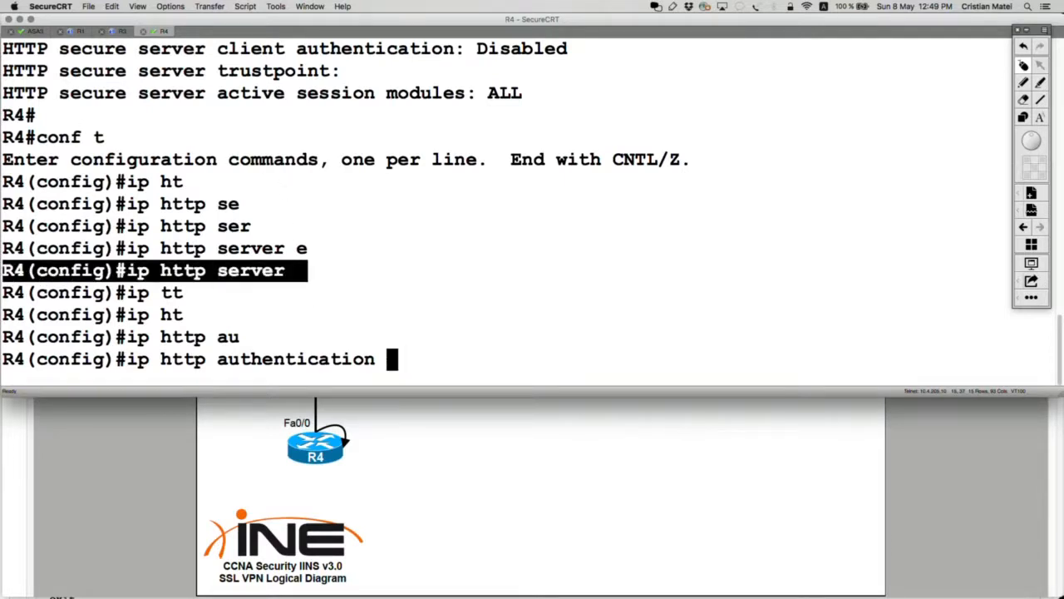
{"action": "type", "text": "?loc"}
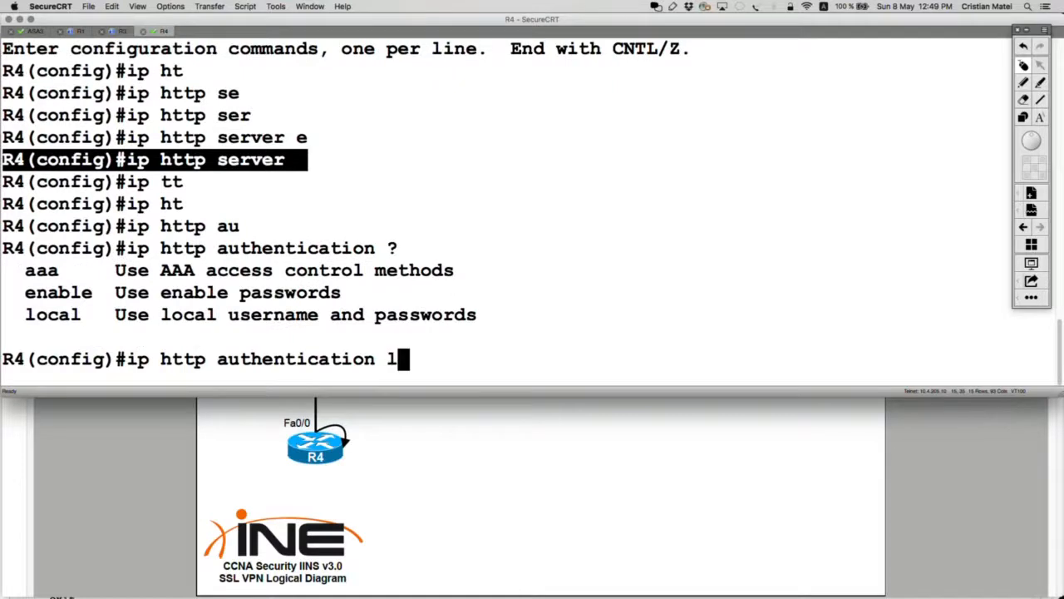
{"action": "key", "text": "Tab"}
{"action": "key", "text": "Return"}
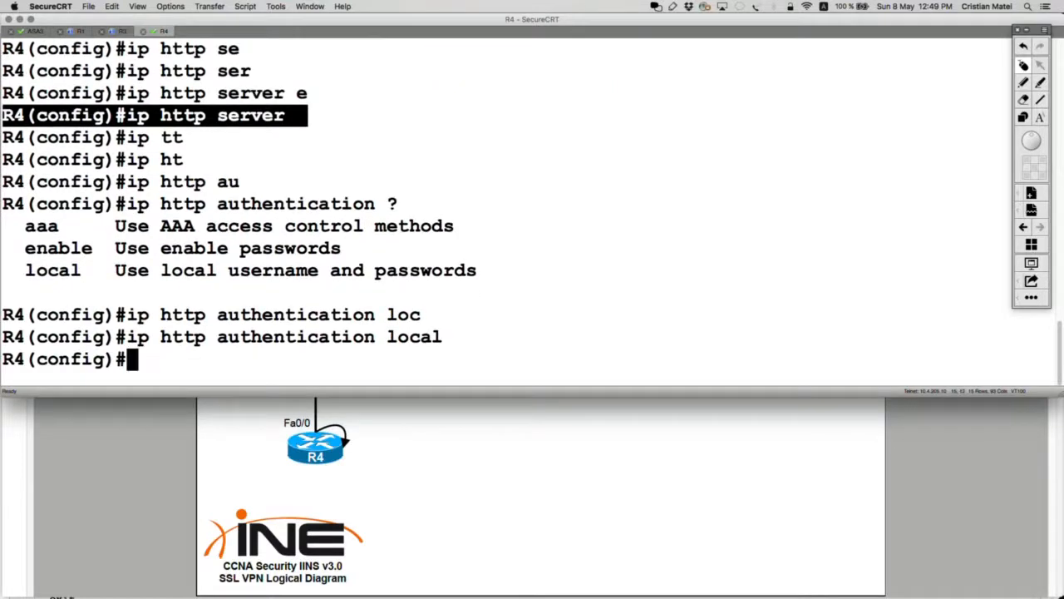
Step: Create local user r4user with privilege 15 and a password on R4
{"action": "type", "text": "yser"}
{"action": "key", "text": "Tab"}
{"action": "key", "text": "BackSpace"}
{"action": "key", "text": "BackSpace"}
{"action": "key", "text": "BackSpace"}
{"action": "key", "text": "BackSpace"}
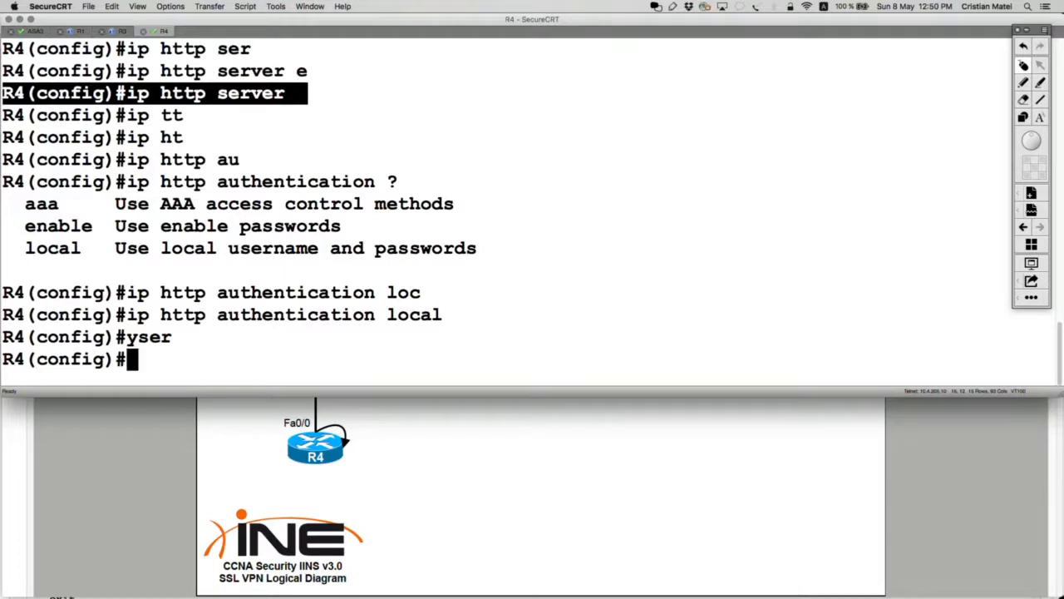
{"action": "type", "text": "iuser"}
{"action": "key", "text": "Return"}
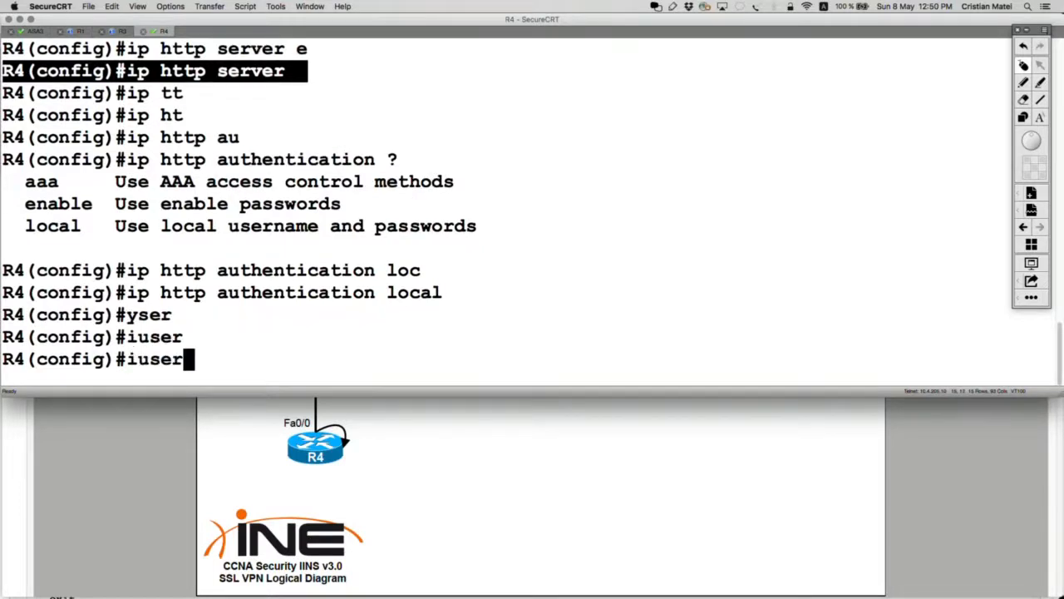
{"action": "type", "text": "i"}
{"action": "key", "text": "BackSpace"}
{"action": "type", "text": "user"}
{"action": "key", "text": "Tab"}
{"action": "type", "text": "na"}
{"action": "key", "text": "Tab"}
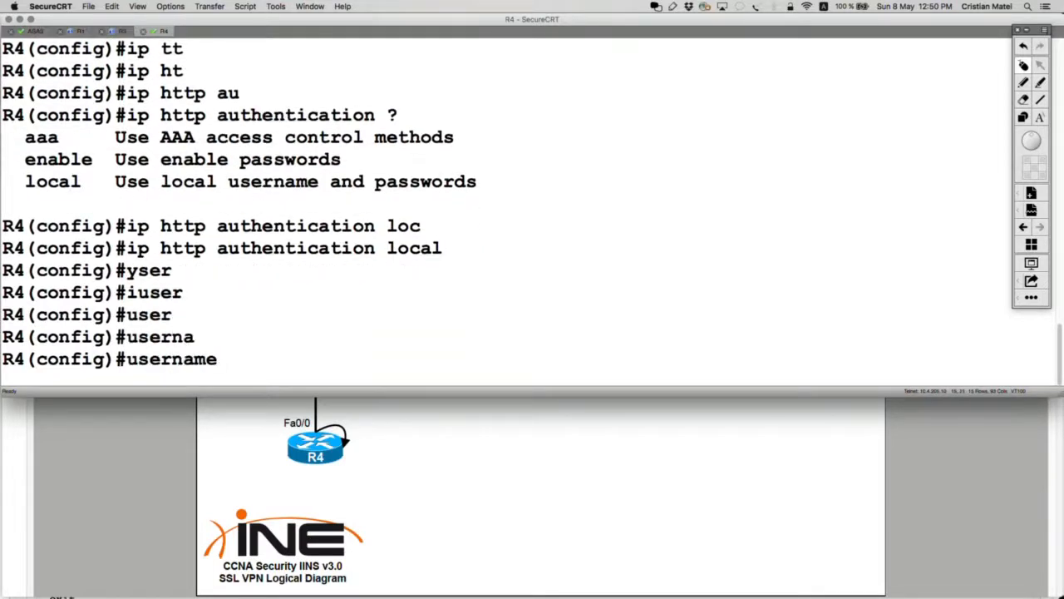
{"action": "type", "text": "r4user pr"}
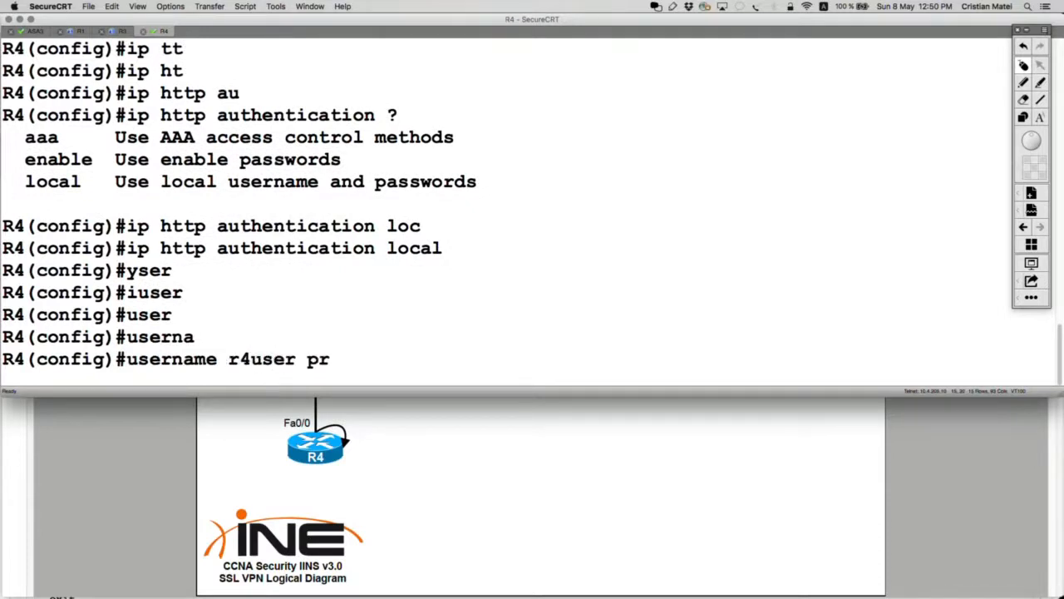
{"action": "key", "text": "Tab"}
{"action": "type", "text": "15 pas"}
{"action": "key", "text": "Tab"}
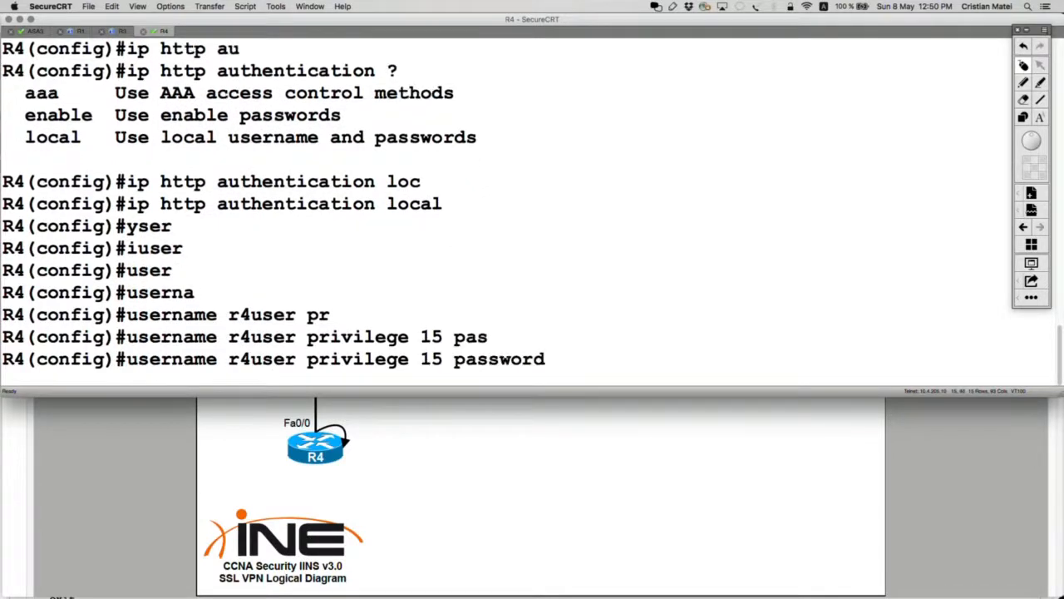
{"action": "type", "text": "cisco"}
{"action": "key", "text": "Return"}
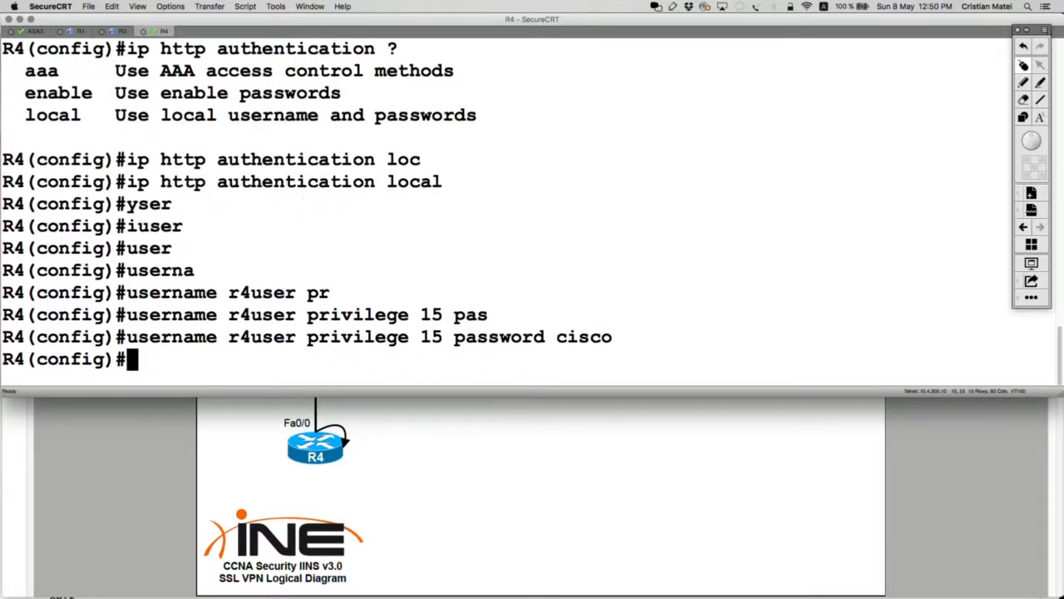
Step: Exit config mode and confirm with 'show ip http server status' that HTTP is enabled on port 80
{"action": "key", "text": "ctrl+z"}
{"action": "type", "text": "show ip htt"}
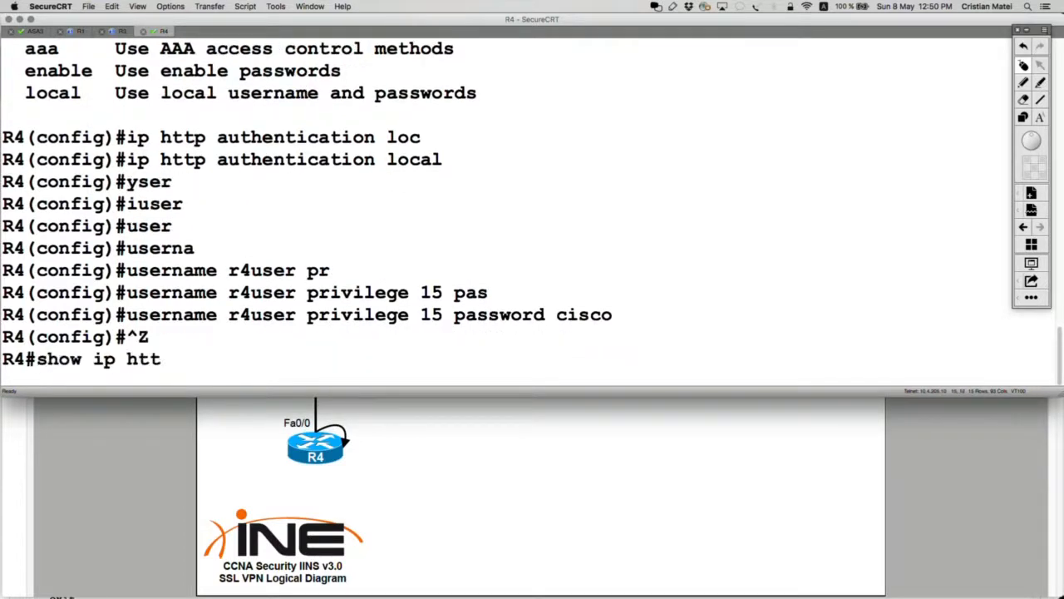
{"action": "key", "text": "Tab"}
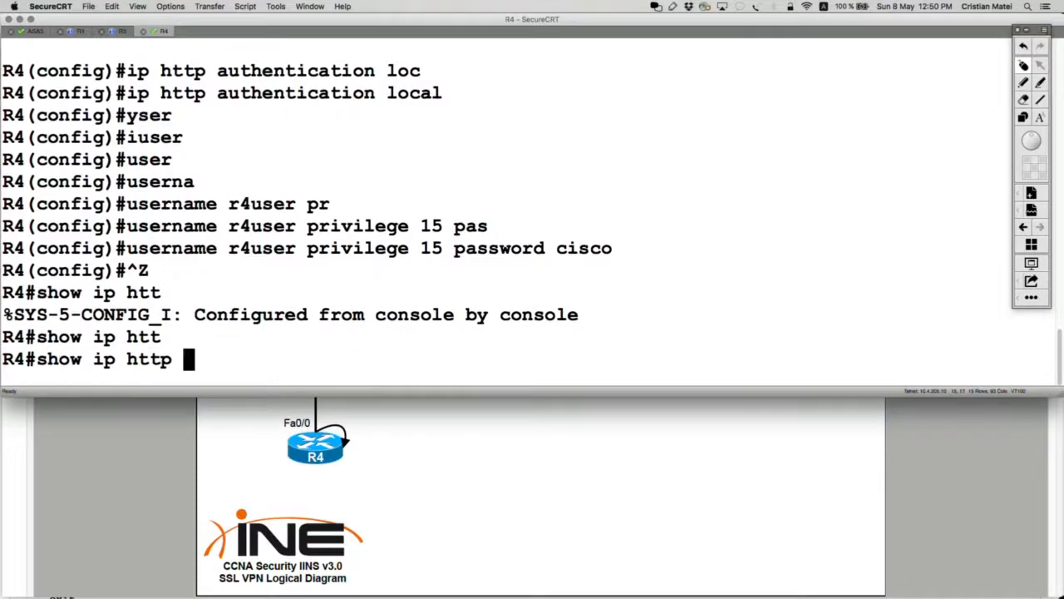
{"action": "type", "text": "ser"}
{"action": "key", "text": "Tab"}
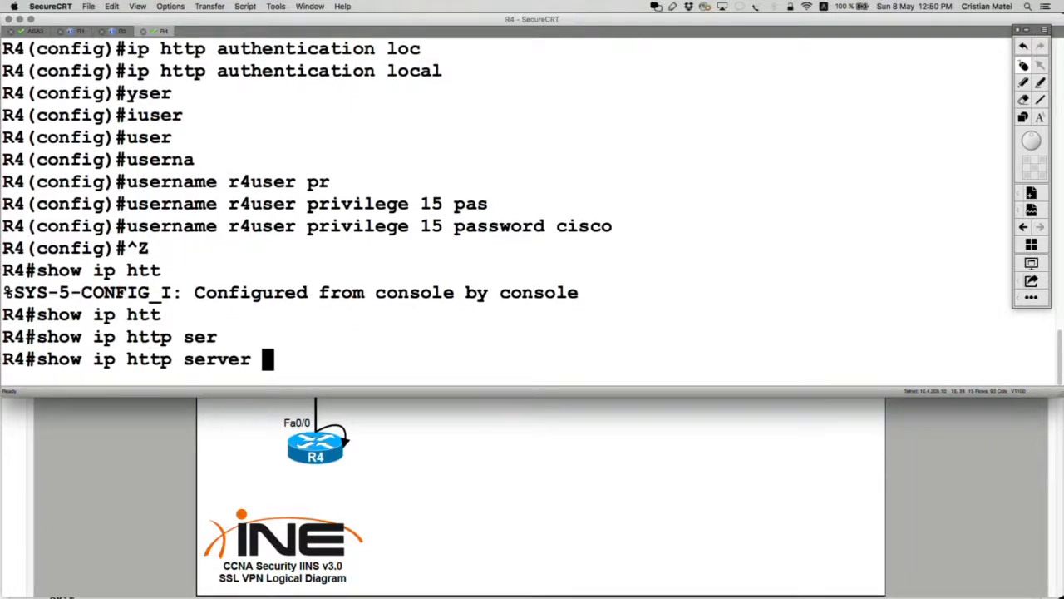
{"action": "type", "text": "stat"}
{"action": "key", "text": "Tab"}
{"action": "key", "text": "Return"}
{"action": "scroll", "coordinate": [415, 233], "scroll_direction": "up", "scroll_amount": 3}
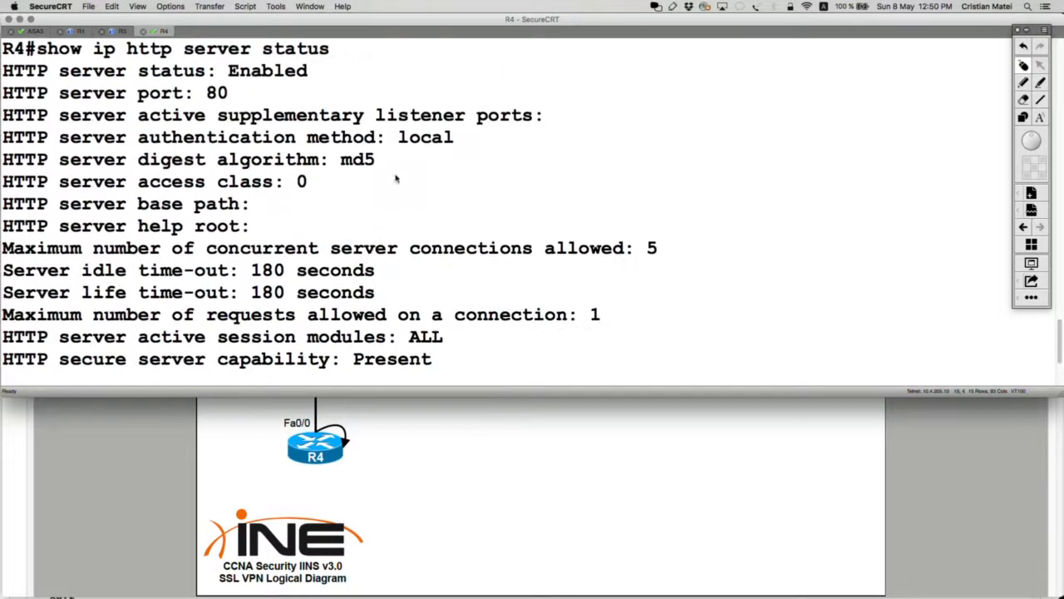
{"action": "left_click_drag", "start_coordinate": [266, 97], "coordinate": [2, 72]}
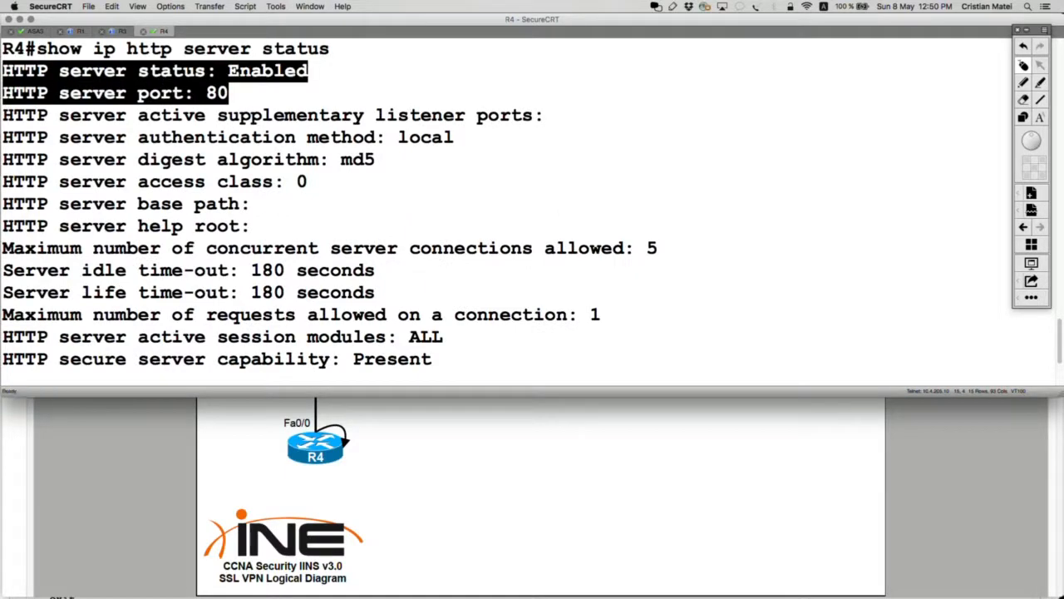
{"action": "scroll", "coordinate": [3, 70], "scroll_direction": "down", "scroll_amount": 3}
{"action": "type", "text": "q"}
Step: Reconnect to Test PC A's remote desktop session
{"action": "key", "text": "super+Tab"}
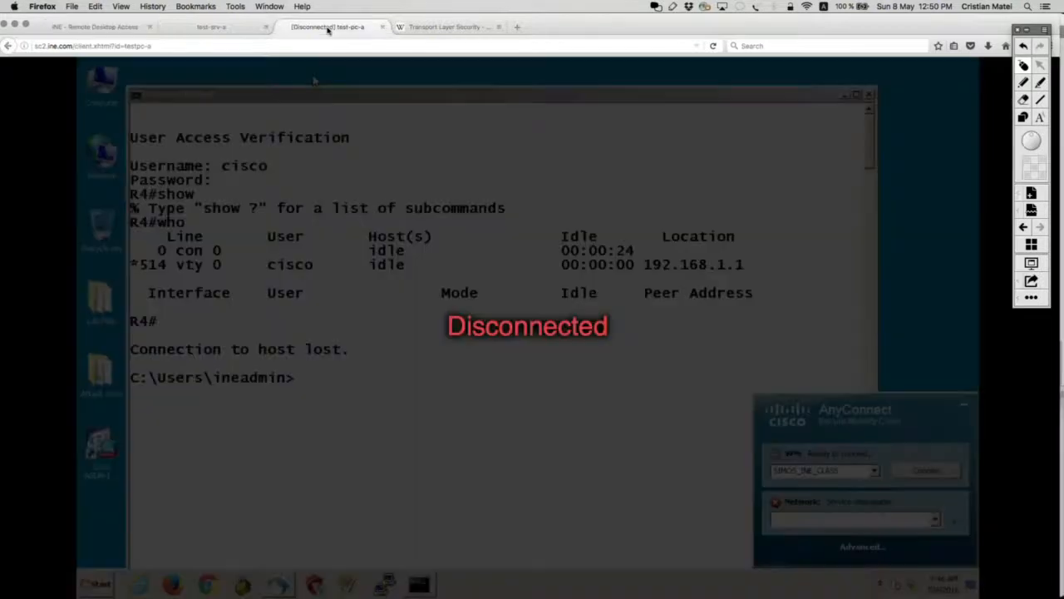
{"action": "left_click", "coordinate": [327, 27]}
{"action": "key", "text": "Return"}
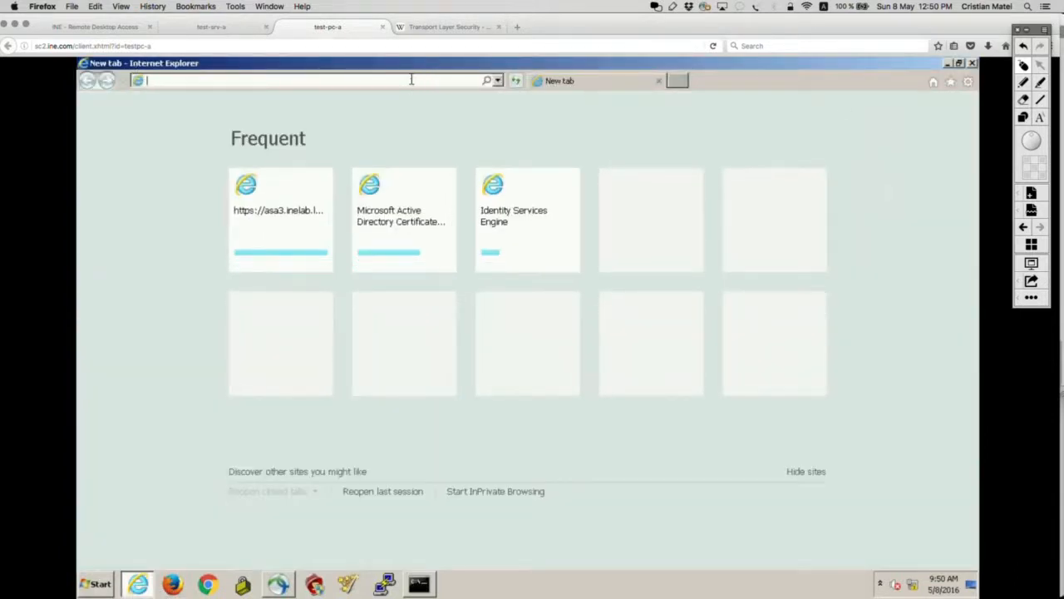
{"action": "type", "text": "https"}
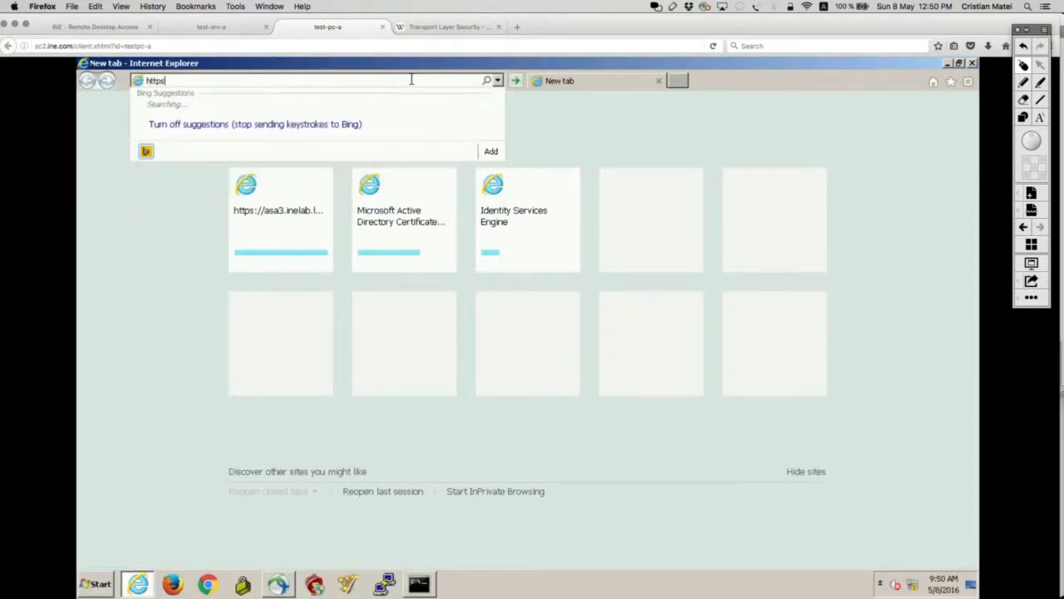
{"action": "type", "text": "://136"}
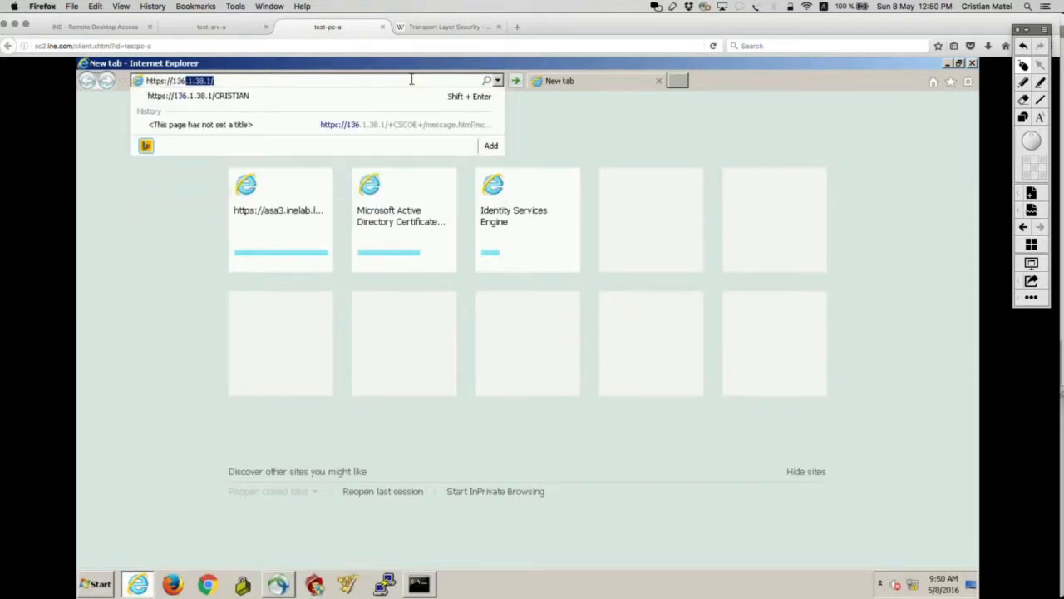
{"action": "type", "text": ".1.37.16"}
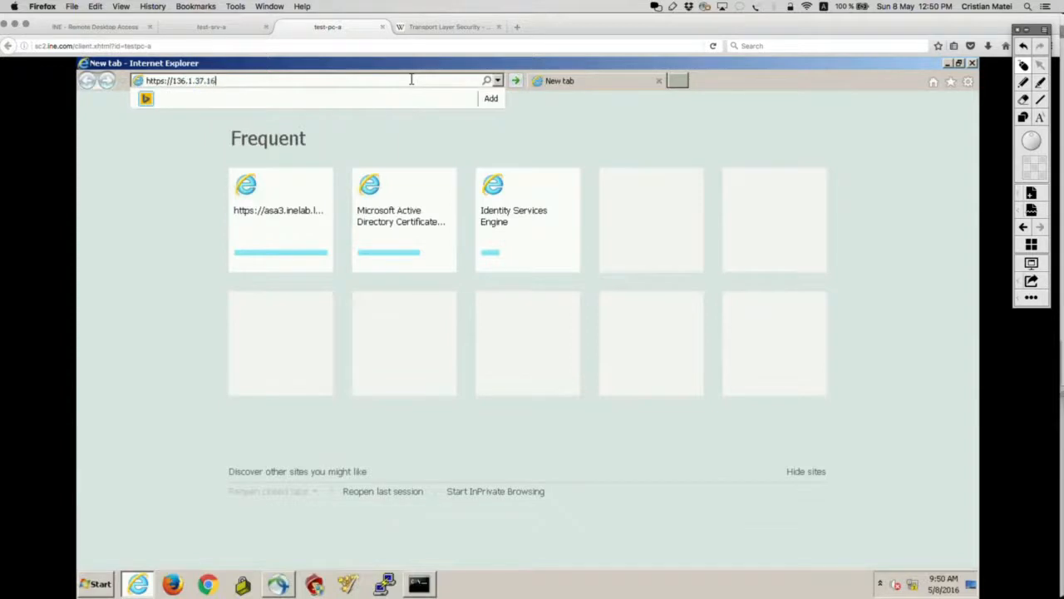
{"action": "key", "text": "Return"}
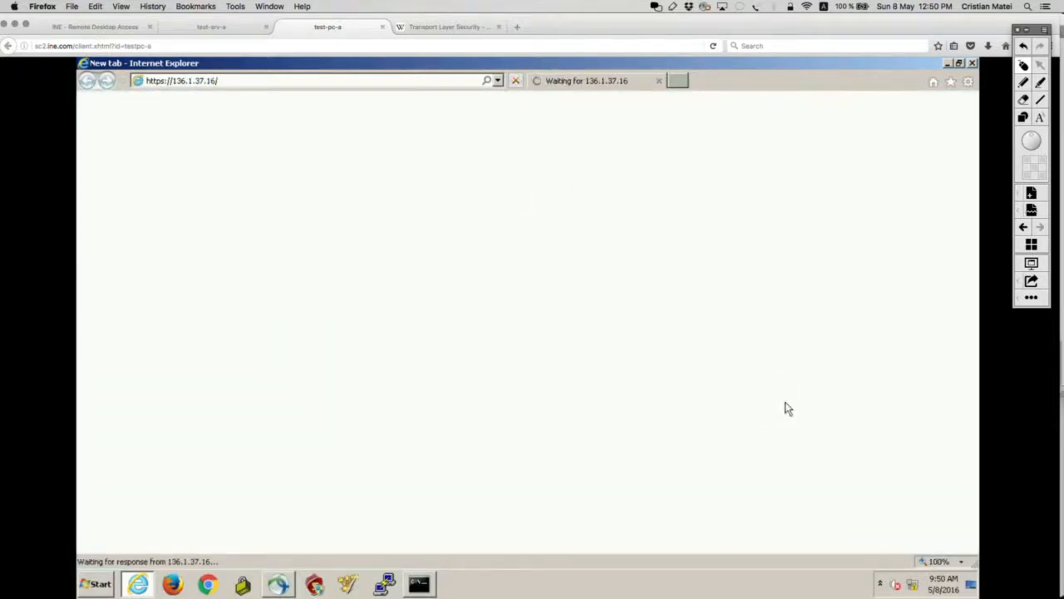
{"action": "left_click", "coordinate": [882, 584]}
{"action": "left_click", "coordinate": [881, 584]}
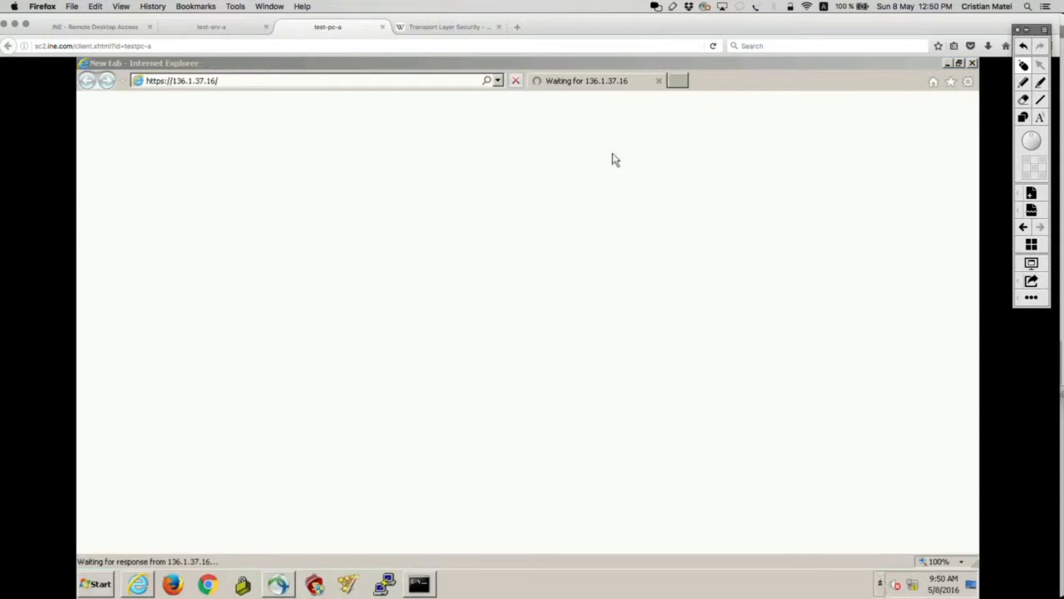
Step: Ping 136.1.37.16 from Command Prompt, then minimize it to reveal the certificate warning
{"action": "left_click", "coordinate": [420, 585]}
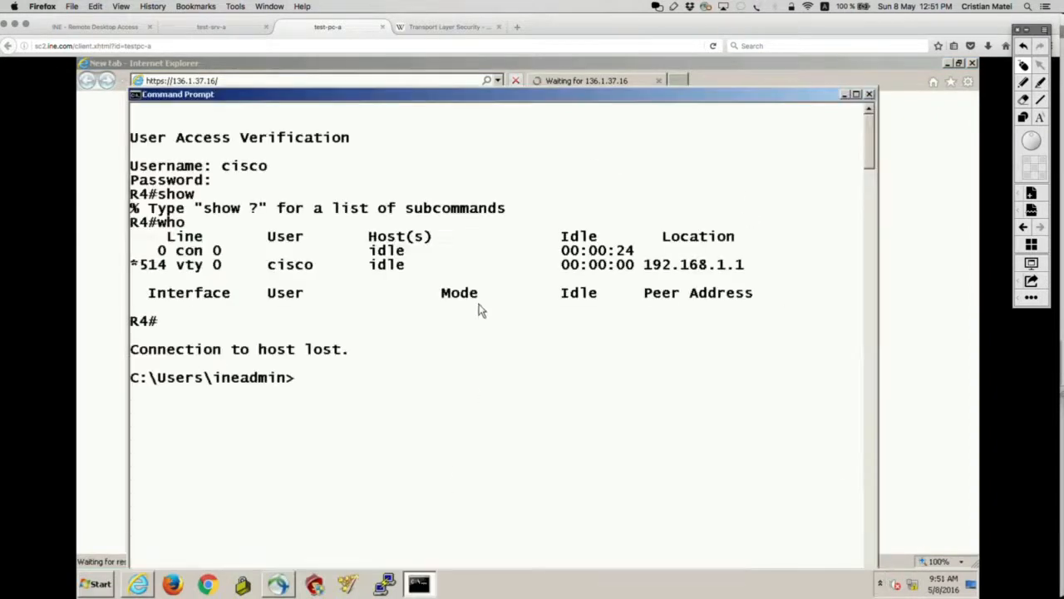
{"action": "type", "text": "ping 136.1.37.16"}
{"action": "key", "text": "Return"}
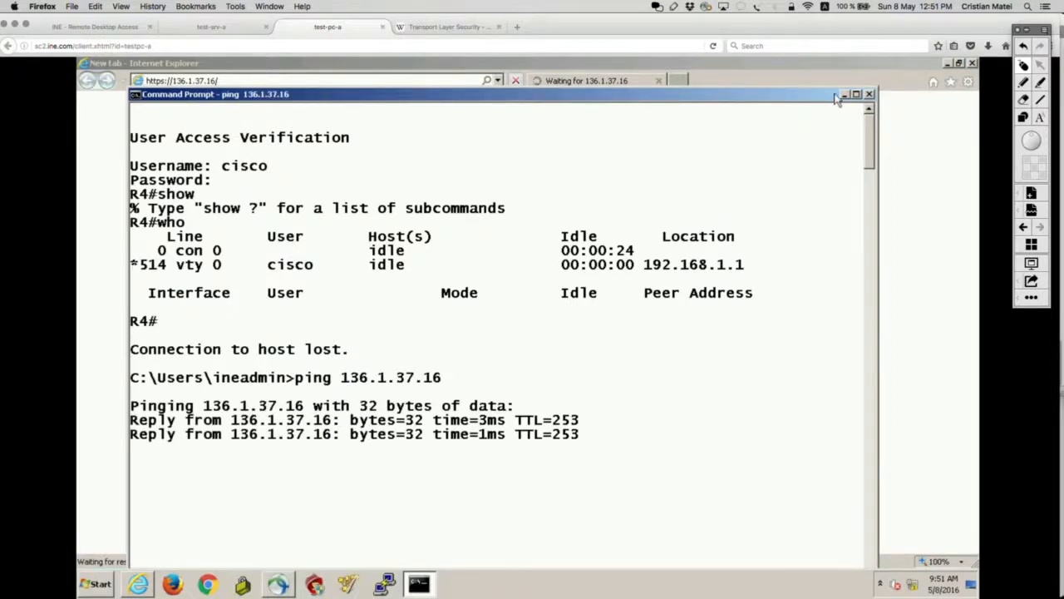
{"action": "left_click", "coordinate": [844, 94]}
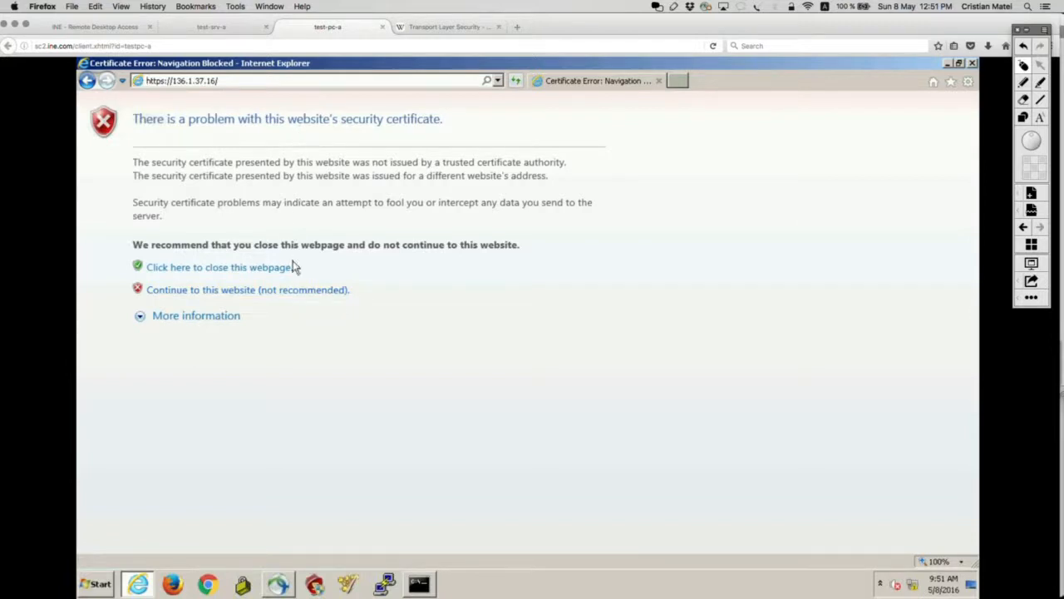
Step: Continue past the certificate warning and log in as sslvpnuser in group CLIENTLESSS_SSL
{"action": "left_click", "coordinate": [293, 291]}
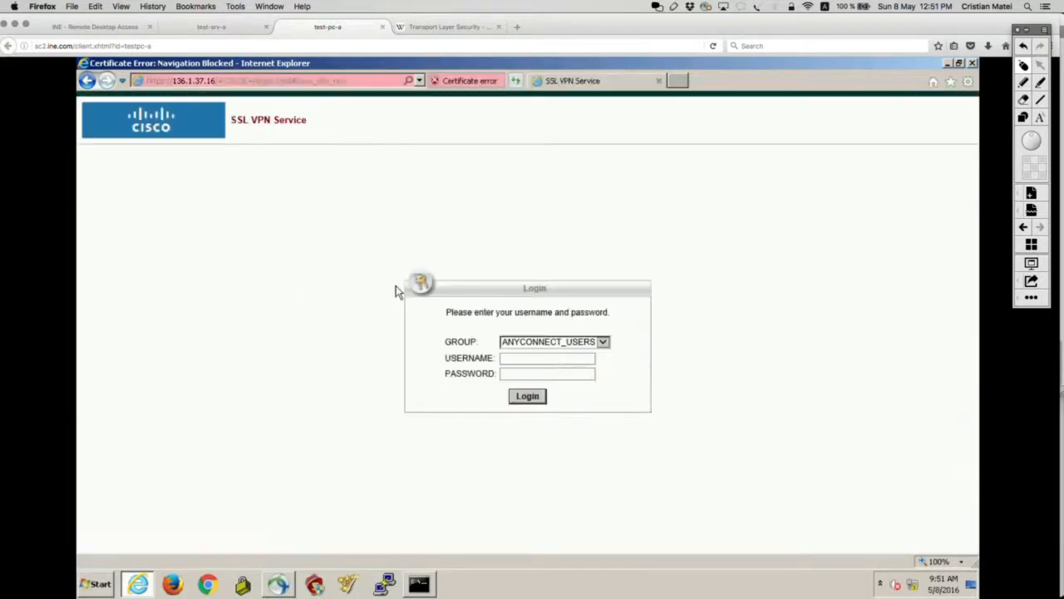
{"action": "left_click", "coordinate": [603, 342]}
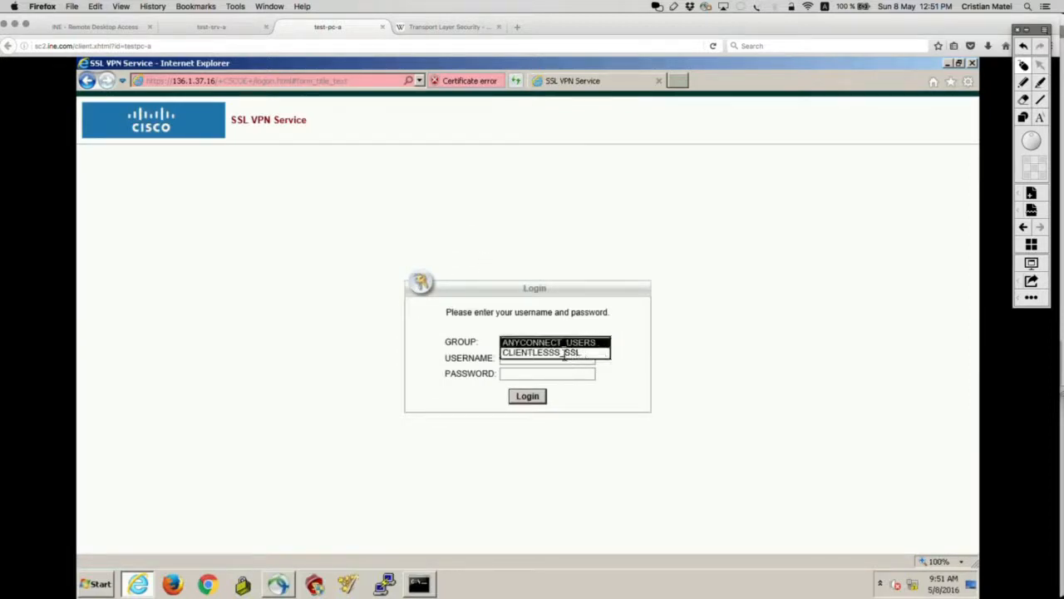
{"action": "left_click", "coordinate": [565, 344]}
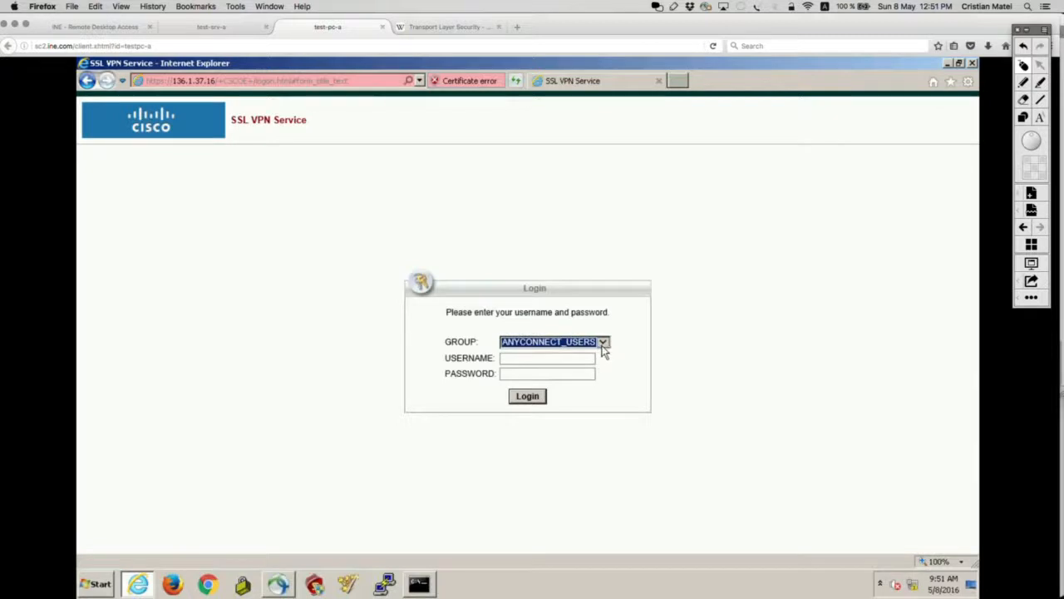
{"action": "left_click", "coordinate": [603, 348]}
{"action": "left_click", "coordinate": [547, 357]}
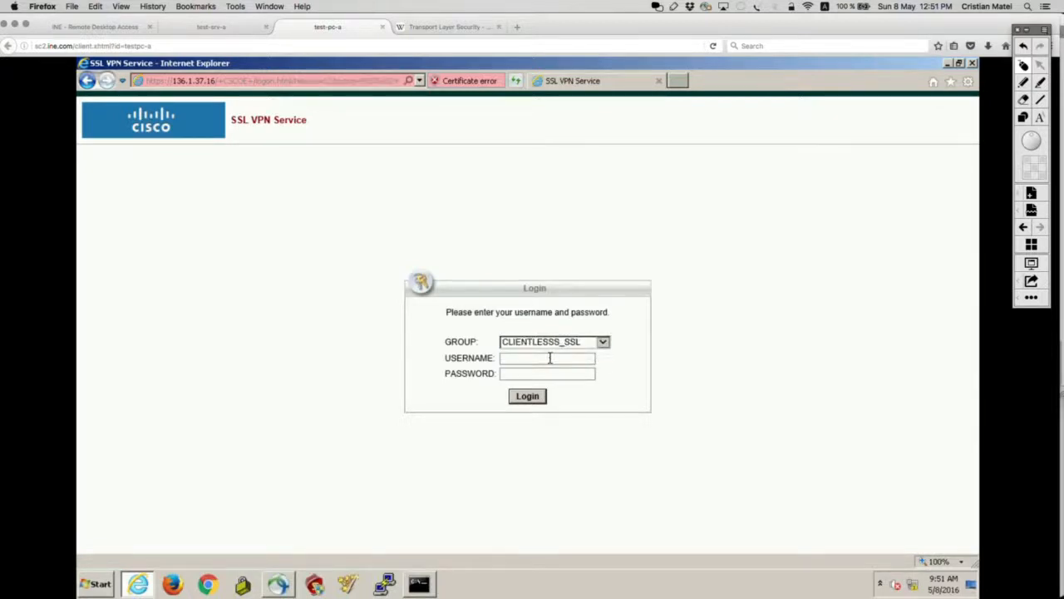
{"action": "type", "text": "sslvpnuser"}
{"action": "key", "text": "Tab"}
{"action": "type", "text": "cisco"}
{"action": "left_click", "coordinate": [529, 395]}
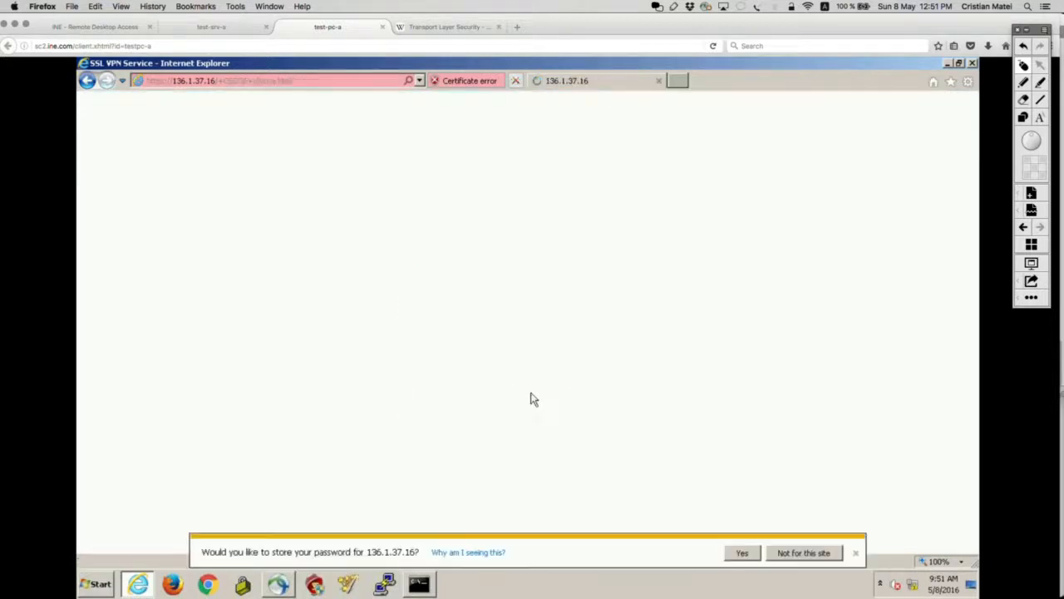
{"action": "left_click", "coordinate": [856, 553]}
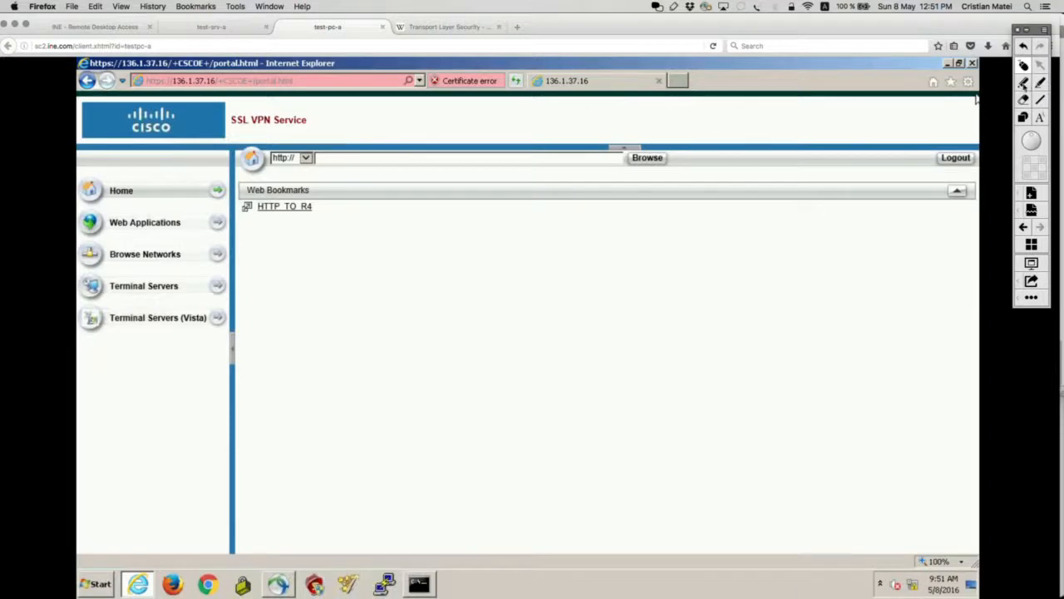
{"action": "left_click", "coordinate": [1024, 84]}
{"action": "mouse_move", "coordinate": [339, 171]}
{"action": "left_mouse_down"}
{"action": "mouse_move", "coordinate": [250, 172]}
{"action": "mouse_move", "coordinate": [338, 160]}
{"action": "left_mouse_up"}
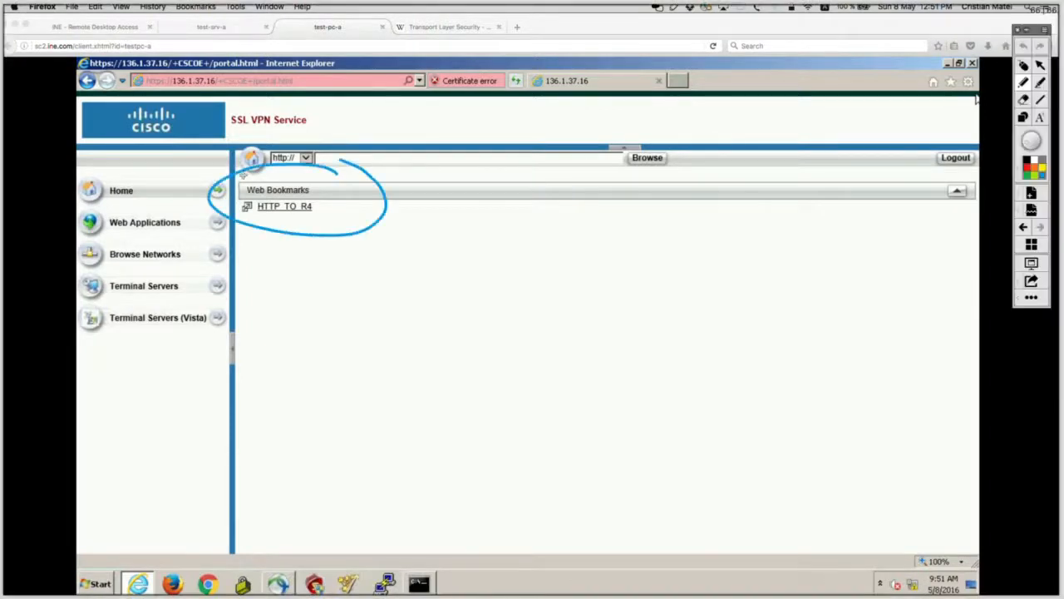
{"action": "left_click_drag", "start_coordinate": [243, 172], "coordinate": [341, 159]}
{"action": "key", "text": "super+z"}
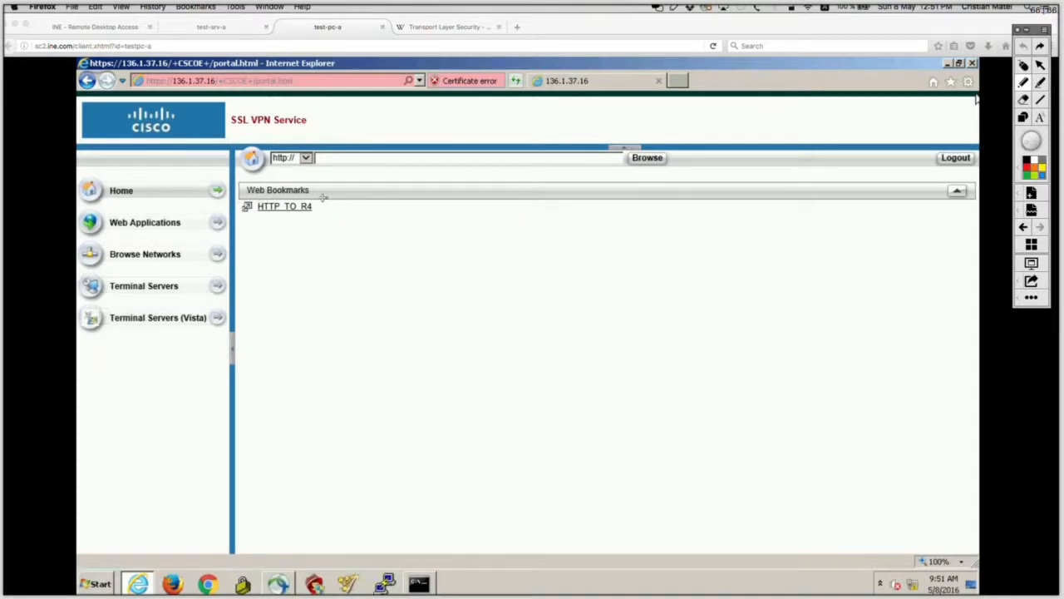
{"action": "mouse_move", "coordinate": [322, 197]}
{"action": "left_mouse_down"}
{"action": "mouse_move", "coordinate": [227, 205]}
{"action": "mouse_move", "coordinate": [268, 223]}
{"action": "mouse_move", "coordinate": [331, 220]}
{"action": "mouse_move", "coordinate": [337, 204]}
{"action": "mouse_move", "coordinate": [310, 196]}
{"action": "left_mouse_up"}
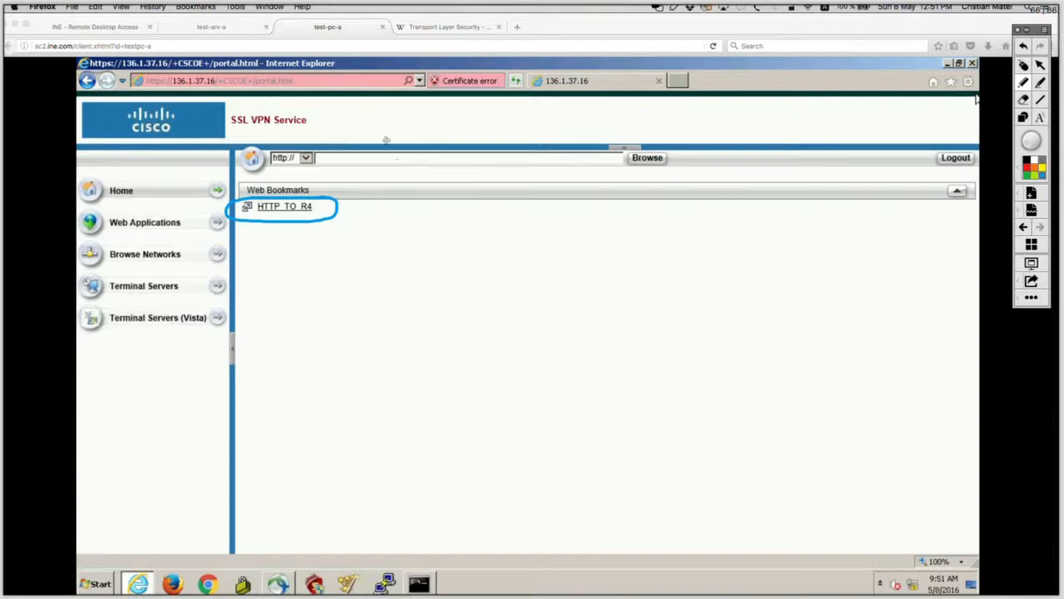
{"action": "mouse_move", "coordinate": [330, 194]}
{"action": "left_mouse_down"}
{"action": "mouse_move", "coordinate": [242, 195]}
{"action": "mouse_move", "coordinate": [227, 212]}
{"action": "mouse_move", "coordinate": [243, 221]}
{"action": "mouse_move", "coordinate": [338, 216]}
{"action": "mouse_move", "coordinate": [293, 190]}
{"action": "left_mouse_up"}
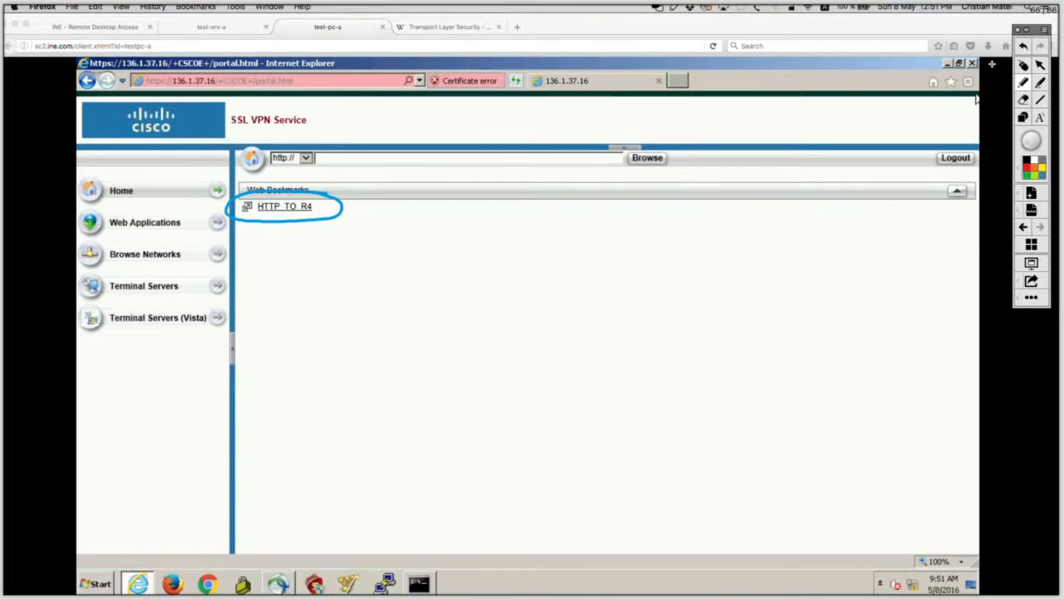
Step: Reload the remote desktop session and open the HTTP_TO_R4 web bookmark on the portal
{"action": "left_click", "coordinate": [1024, 65]}
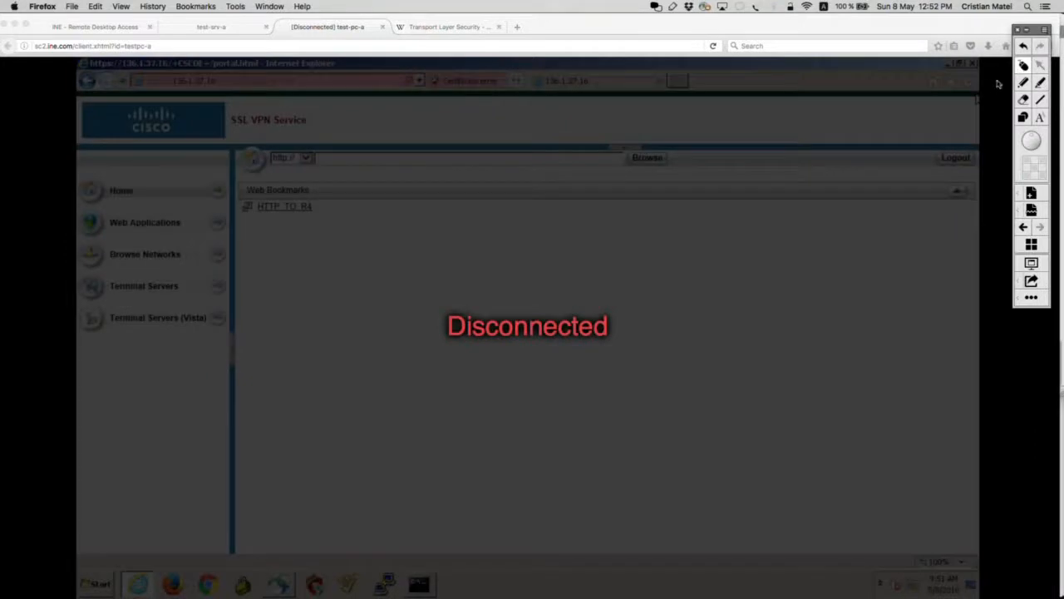
{"action": "left_click", "coordinate": [656, 47]}
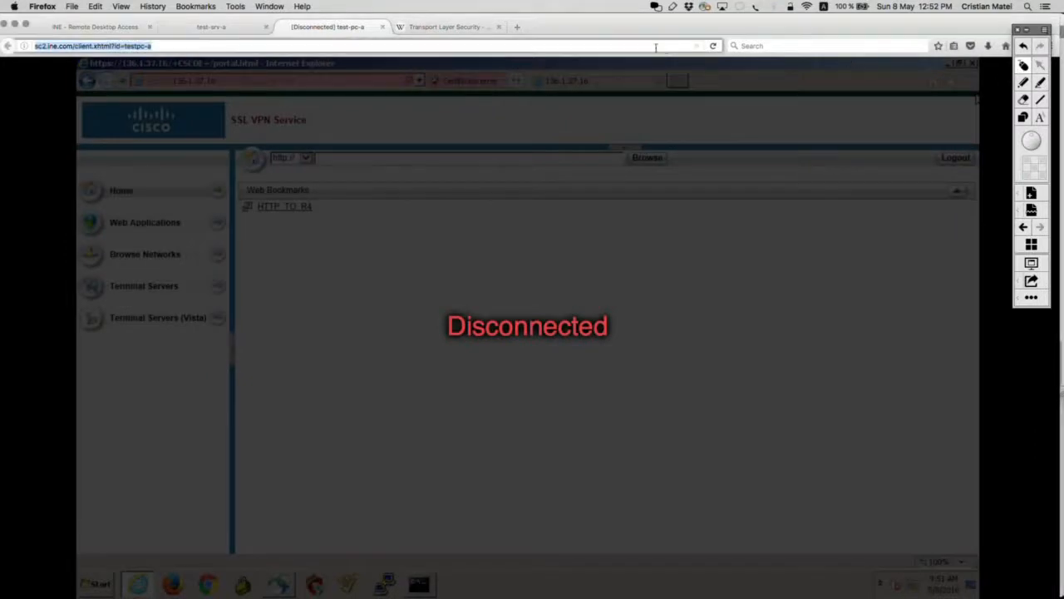
{"action": "key", "text": "Return"}
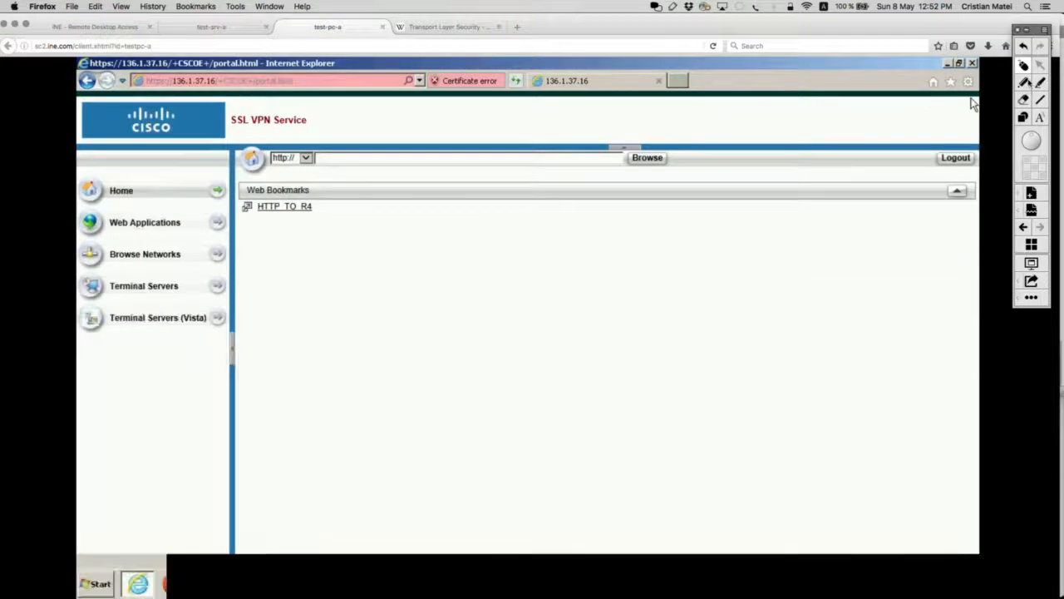
{"action": "left_click", "coordinate": [1025, 82]}
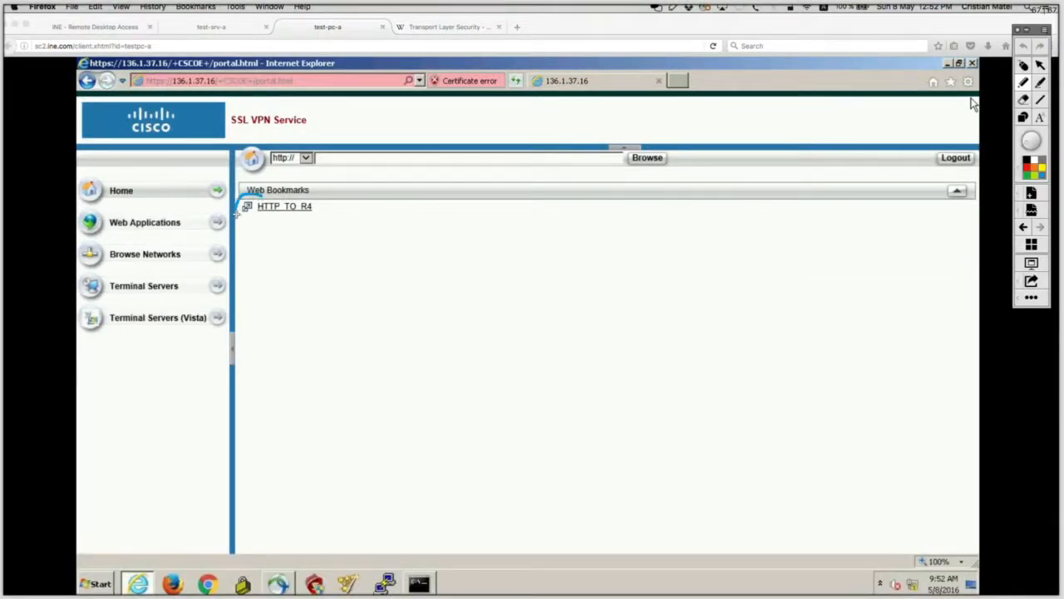
{"action": "left_click_drag", "start_coordinate": [236, 215], "coordinate": [242, 217]}
{"action": "left_click", "coordinate": [1023, 67]}
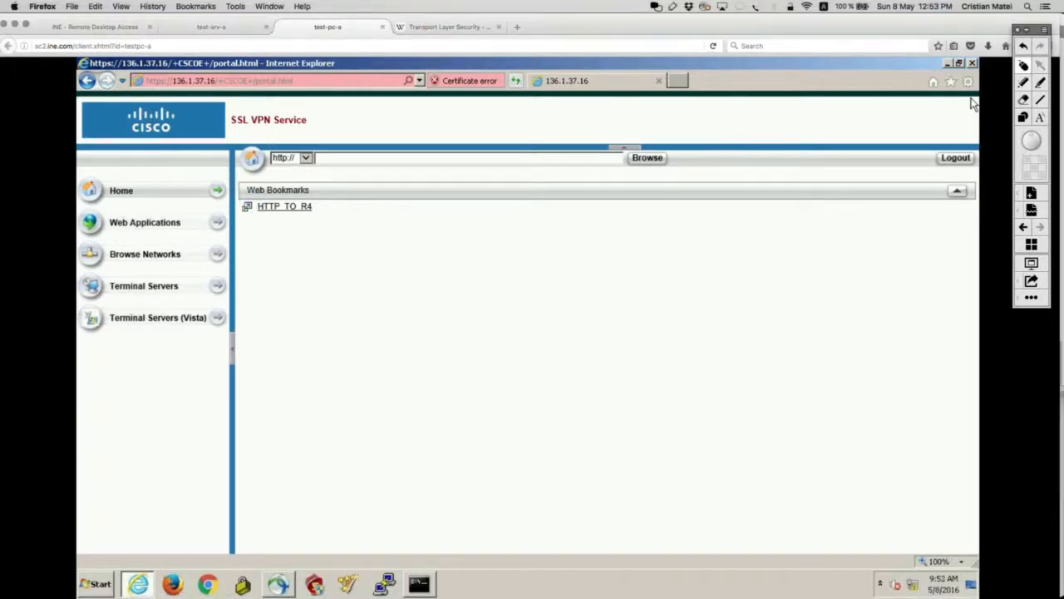
{"action": "left_click", "coordinate": [247, 209]}
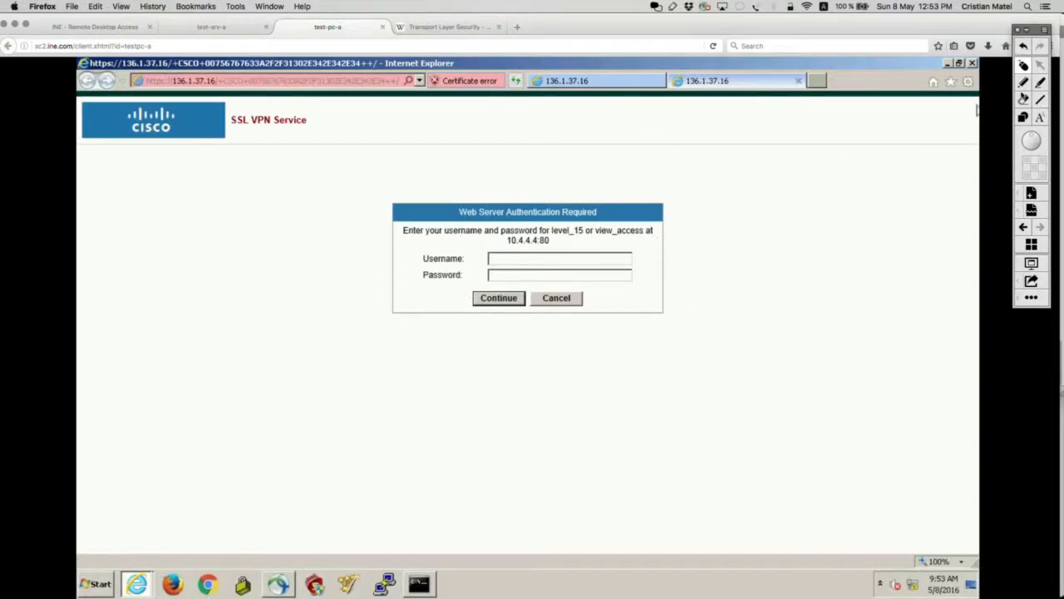
Step: Sign in to R4's web server as r4user and view the Cisco 2811 R4 home page
{"action": "left_click", "coordinate": [1024, 86]}
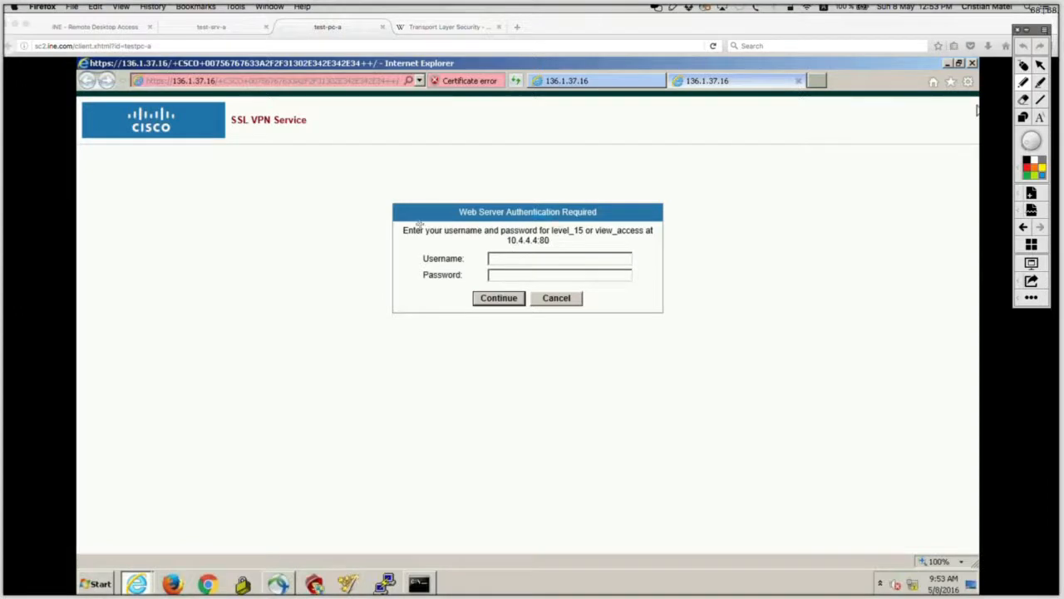
{"action": "left_click_drag", "start_coordinate": [499, 213], "coordinate": [515, 264]}
{"action": "left_click_drag", "start_coordinate": [620, 250], "coordinate": [624, 221]}
{"action": "left_click", "coordinate": [1024, 66]}
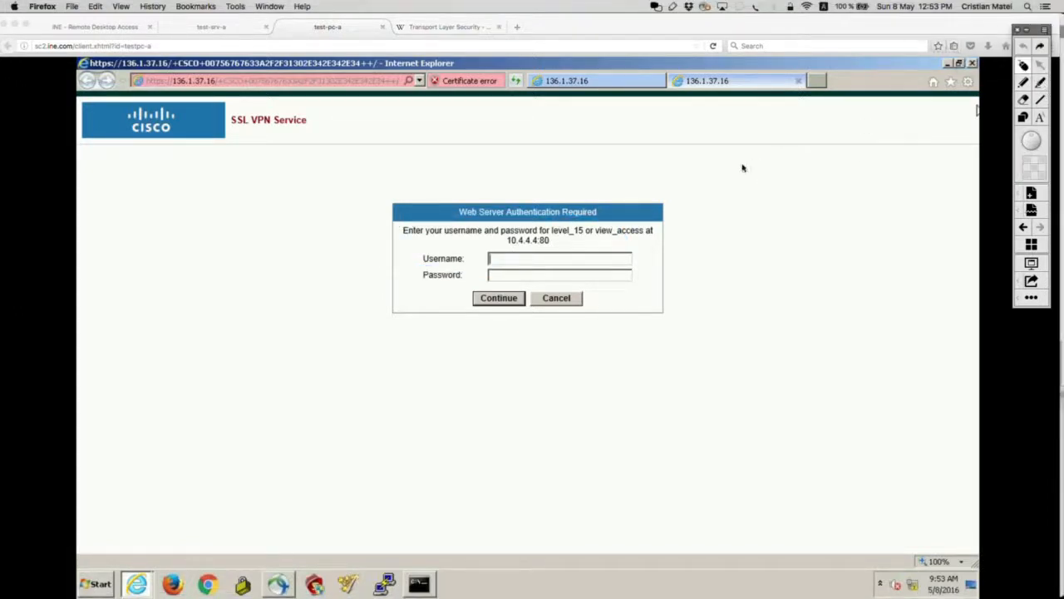
{"action": "left_click", "coordinate": [603, 259]}
{"action": "type", "text": "r4user"}
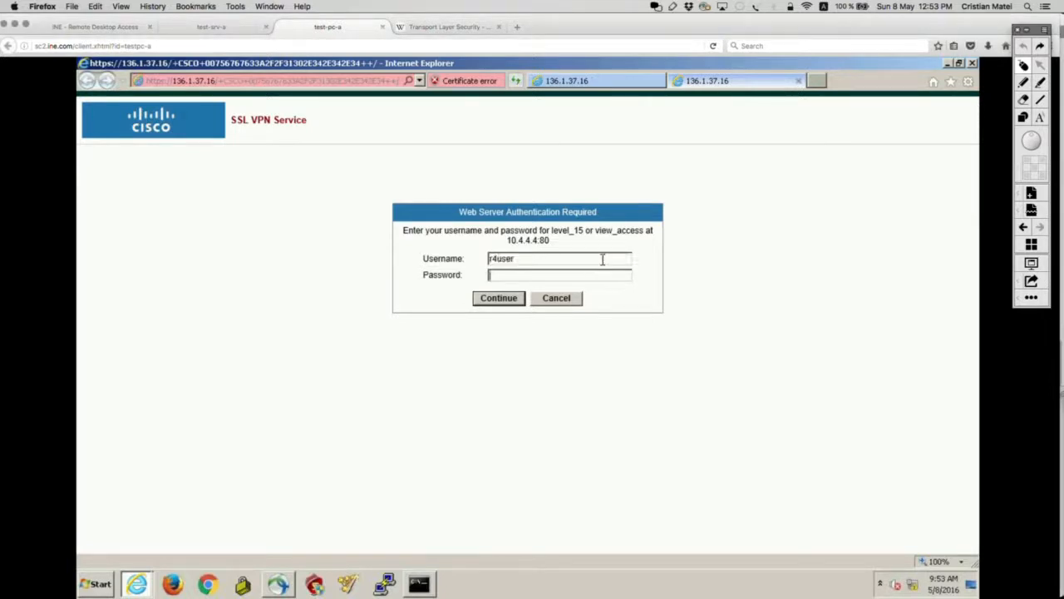
{"action": "left_click", "coordinate": [569, 273]}
{"action": "type", "text": "cisco"}
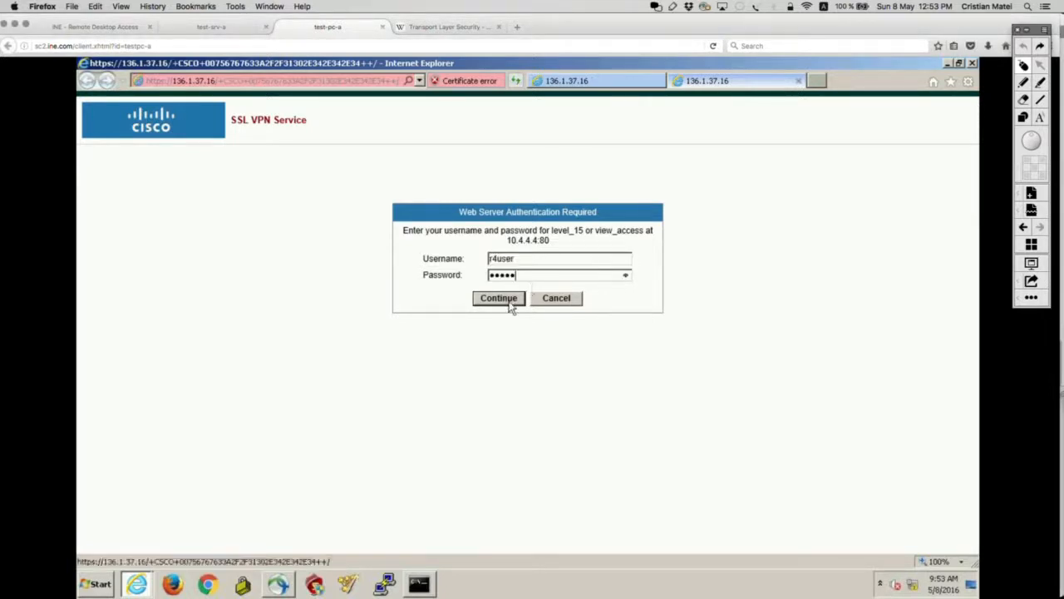
{"action": "left_click", "coordinate": [509, 303]}
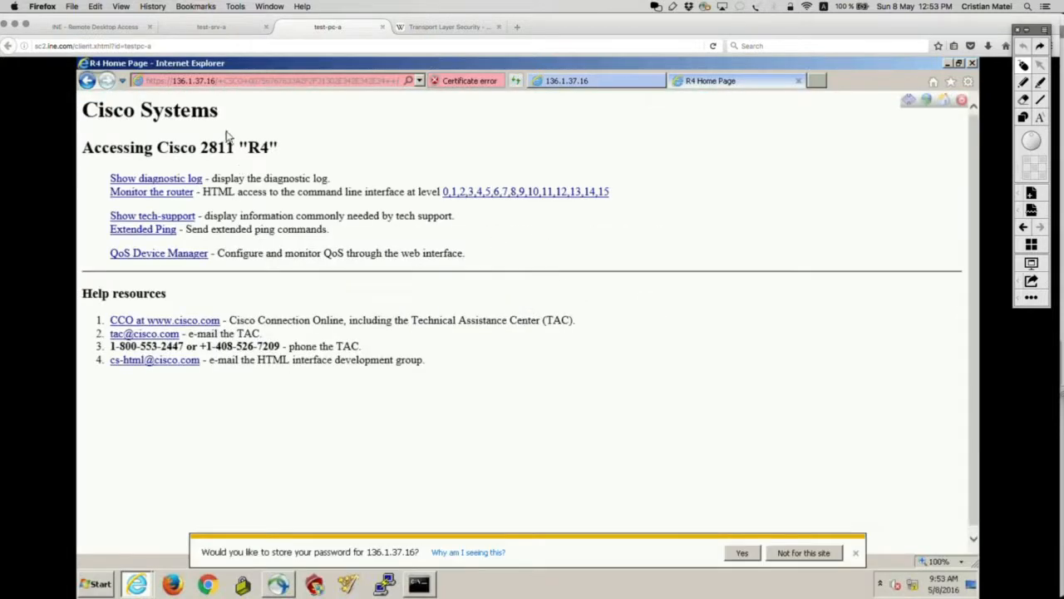
{"action": "left_click_drag", "start_coordinate": [281, 149], "coordinate": [90, 124]}
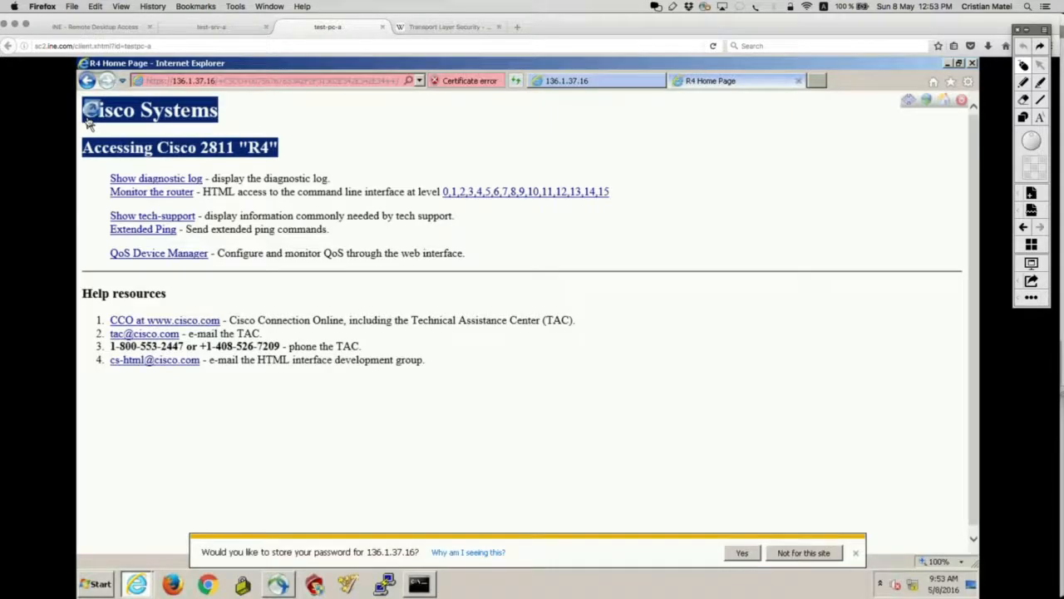
{"action": "key", "text": "super+Tab"}
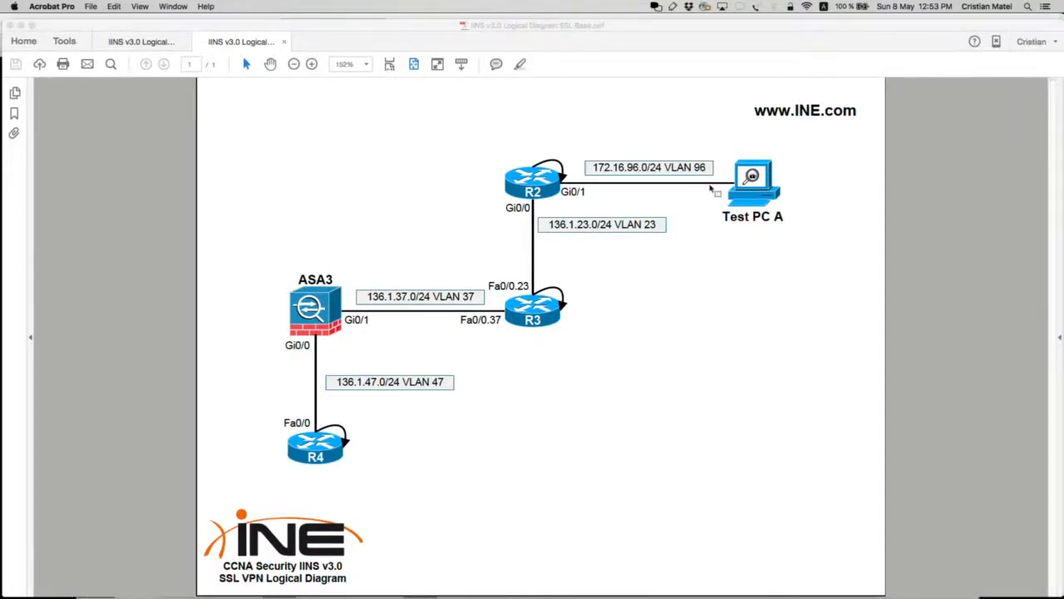
Step: Box Test PC A and ASA3 and draw the red SSL tunnel between them
{"action": "left_click_drag", "start_coordinate": [713, 138], "coordinate": [803, 245]}
{"action": "left_click_drag", "start_coordinate": [277, 258], "coordinate": [378, 359]}
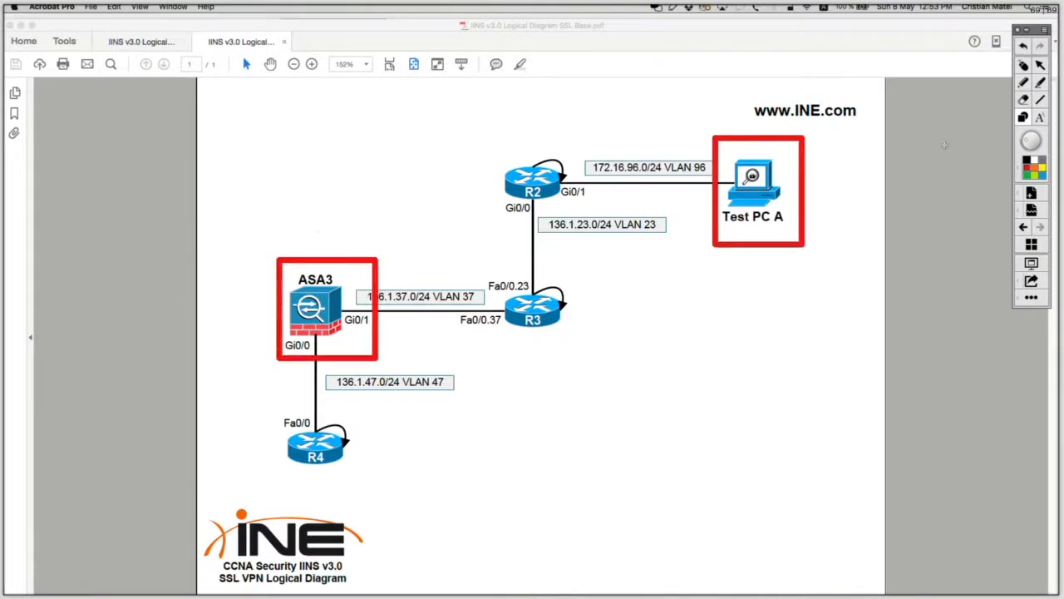
{"action": "left_click_drag", "start_coordinate": [434, 269], "coordinate": [708, 190]}
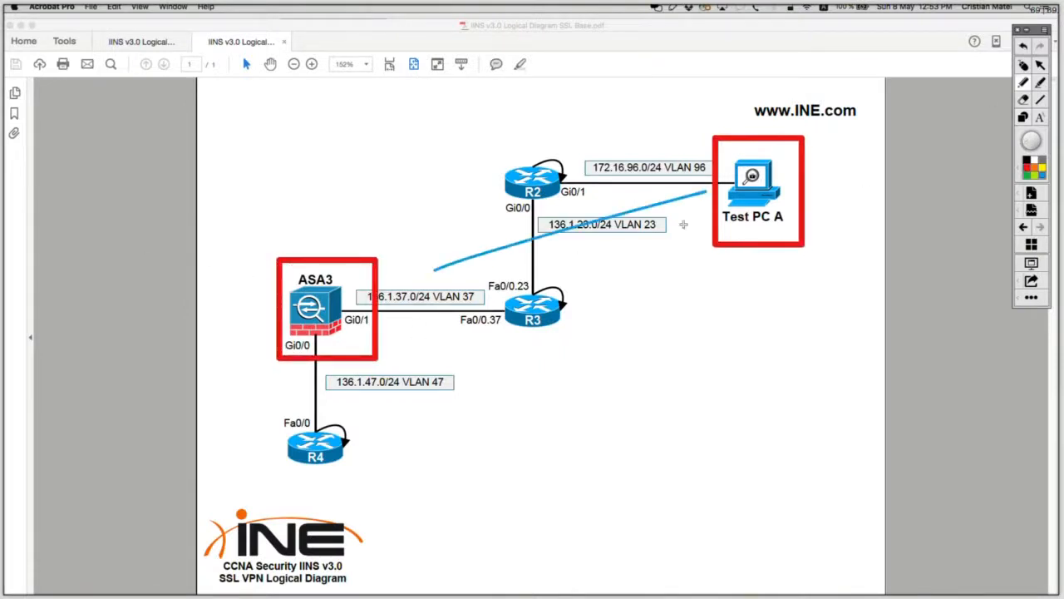
{"action": "key", "text": "super+z"}
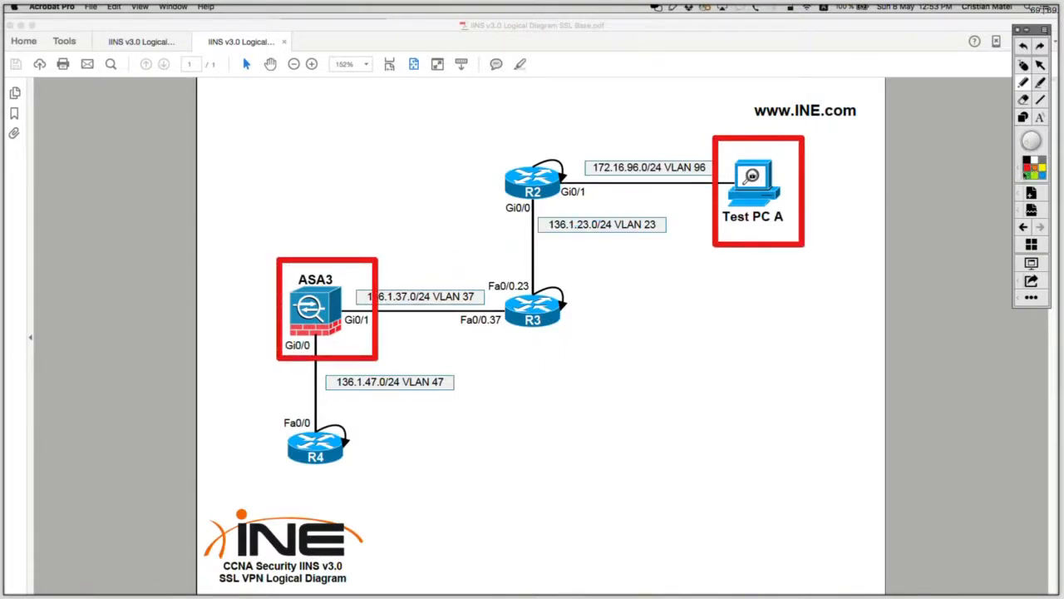
{"action": "left_click", "coordinate": [1026, 169]}
{"action": "left_click_drag", "start_coordinate": [429, 268], "coordinate": [663, 202]}
{"action": "left_click_drag", "start_coordinate": [447, 300], "coordinate": [653, 252]}
{"action": "mouse_move", "coordinate": [657, 203]}
{"action": "left_mouse_down"}
{"action": "mouse_move", "coordinate": [660, 234]}
{"action": "mouse_move", "coordinate": [649, 195]}
{"action": "left_mouse_up"}
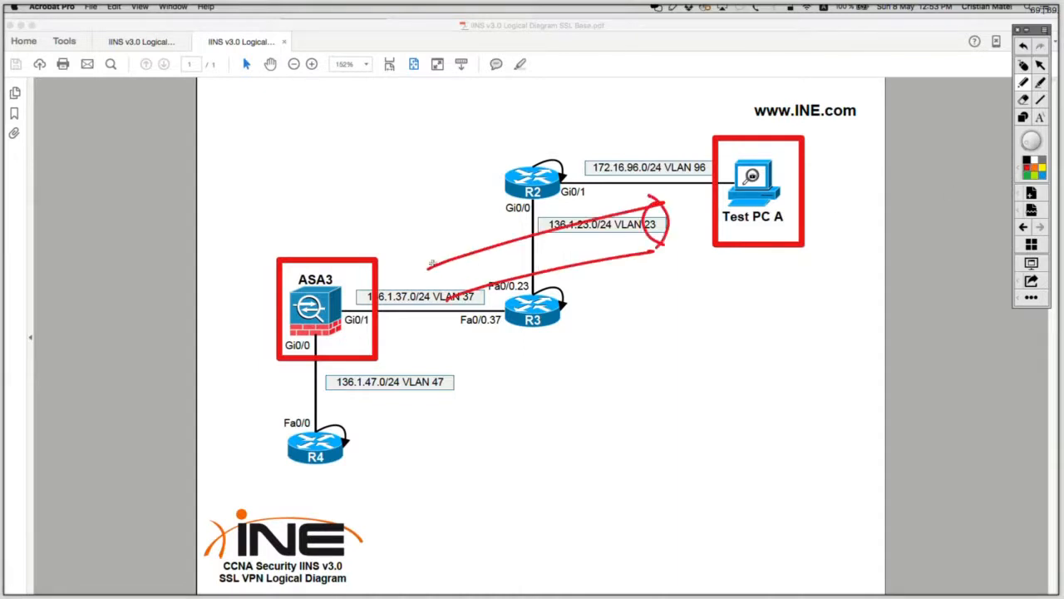
{"action": "left_click_drag", "start_coordinate": [431, 263], "coordinate": [453, 266]}
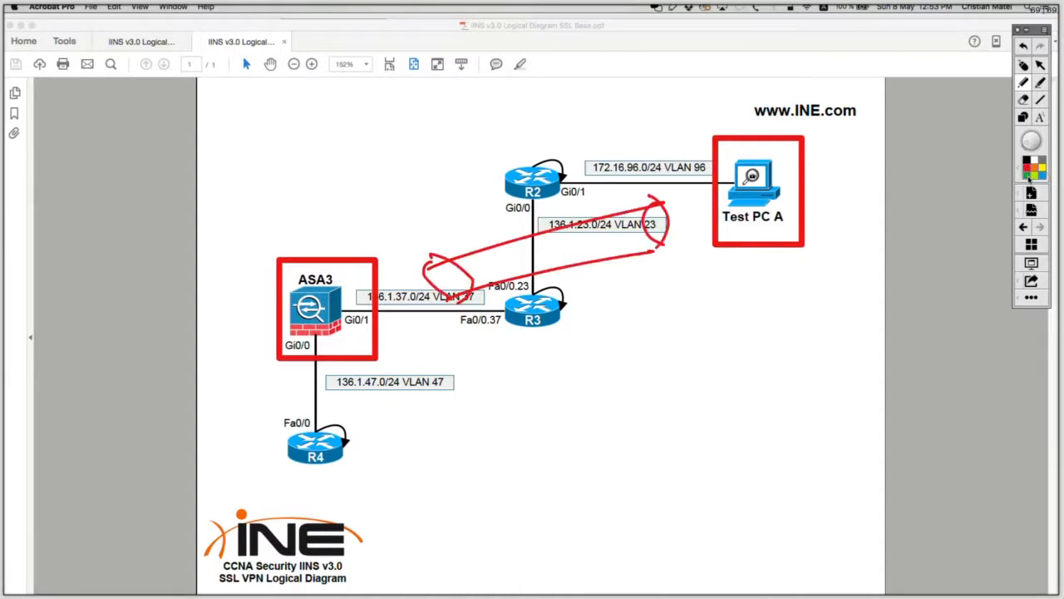
Step: Trace traffic through ASA3's Gi0/0 down to R4, circle VLAN 47, then clear the markings
{"action": "left_click_drag", "start_coordinate": [759, 187], "coordinate": [472, 259]}
{"action": "mouse_move", "coordinate": [773, 185]}
{"action": "left_mouse_down"}
{"action": "mouse_move", "coordinate": [352, 297]}
{"action": "mouse_move", "coordinate": [372, 308]}
{"action": "left_mouse_up"}
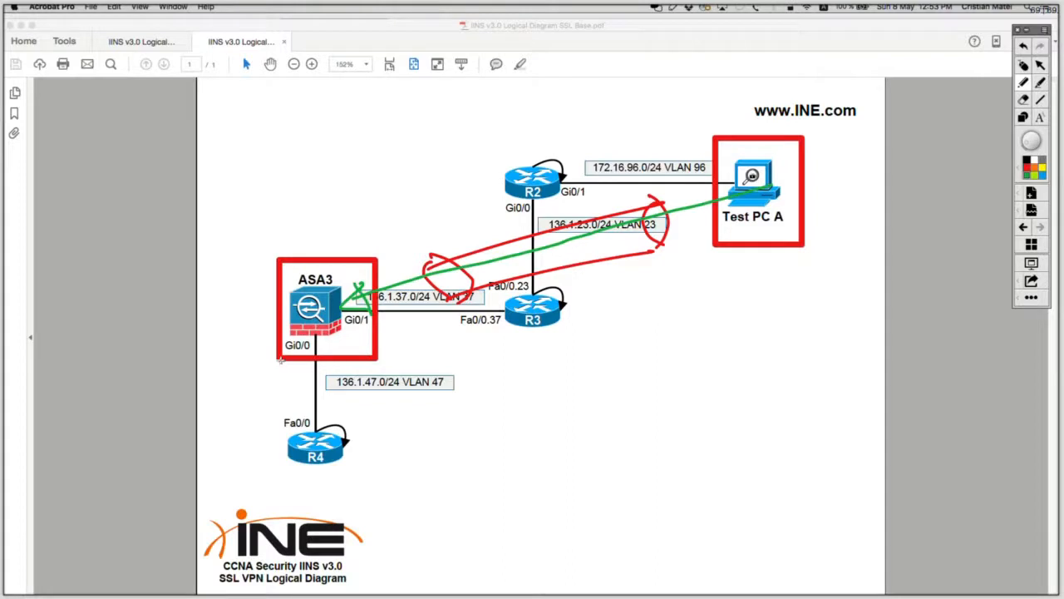
{"action": "mouse_move", "coordinate": [254, 339]}
{"action": "left_mouse_down"}
{"action": "mouse_move", "coordinate": [252, 425]}
{"action": "mouse_move", "coordinate": [220, 426]}
{"action": "left_mouse_up"}
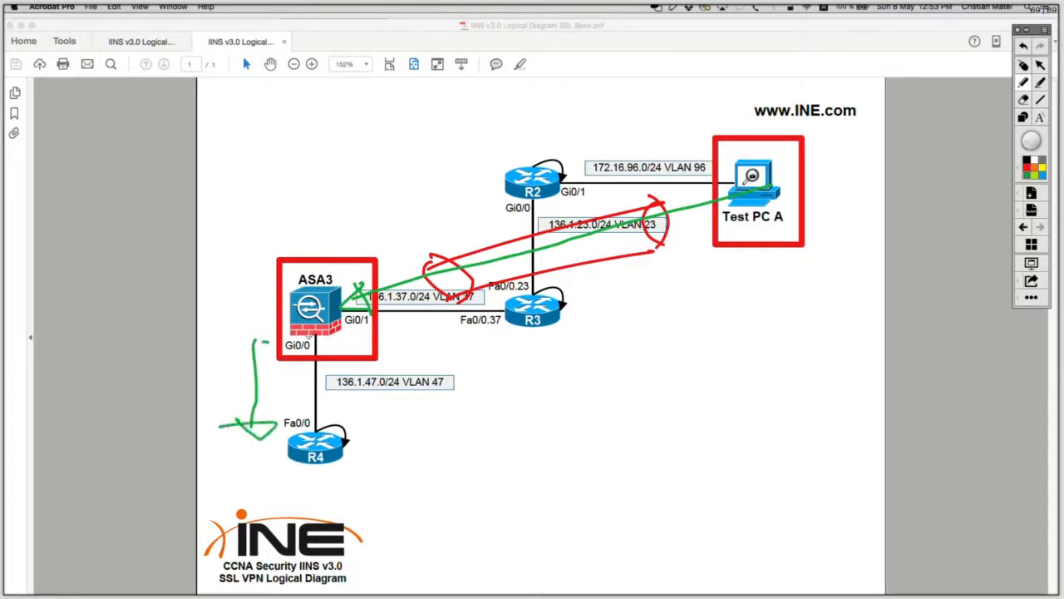
{"action": "mouse_move", "coordinate": [258, 347]}
{"action": "left_mouse_down"}
{"action": "mouse_move", "coordinate": [290, 331]}
{"action": "mouse_move", "coordinate": [322, 337]}
{"action": "mouse_move", "coordinate": [304, 339]}
{"action": "left_mouse_up"}
{"action": "left_click_drag", "start_coordinate": [456, 360], "coordinate": [485, 399]}
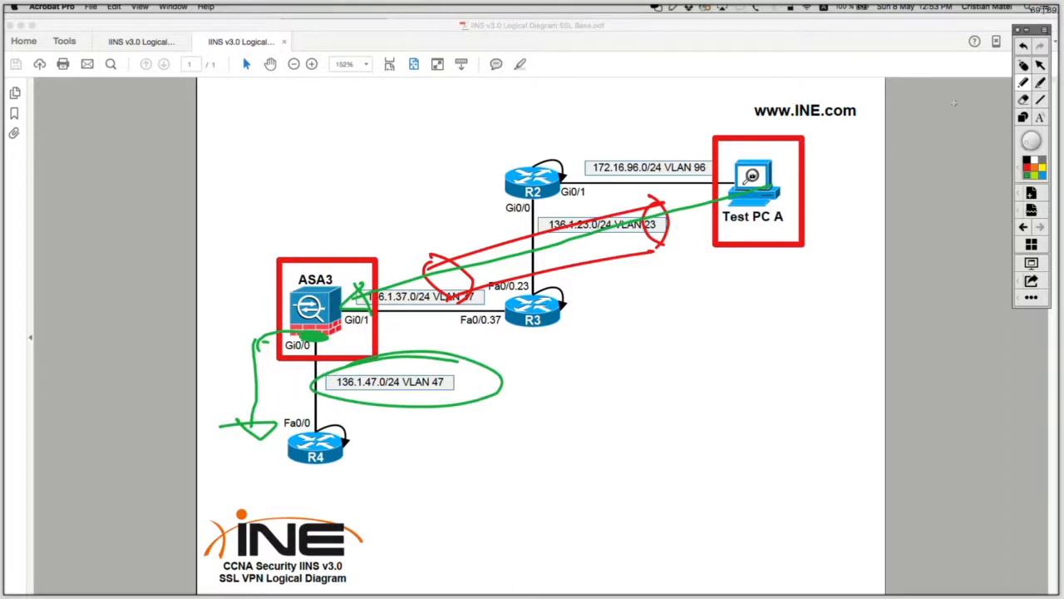
{"action": "left_click", "coordinate": [1022, 65]}
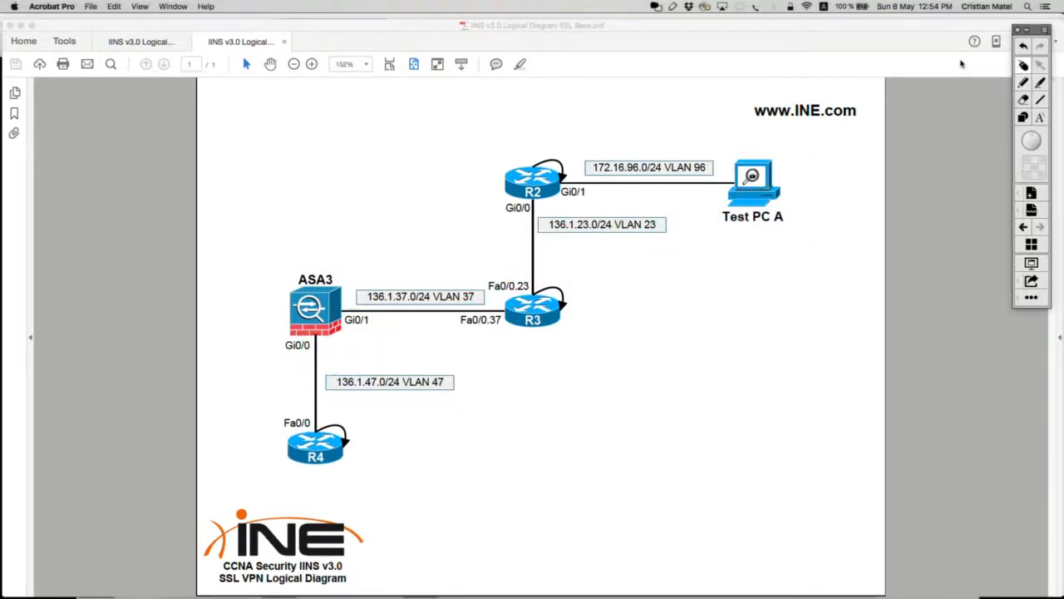
{"action": "key", "text": "super+Tab"}
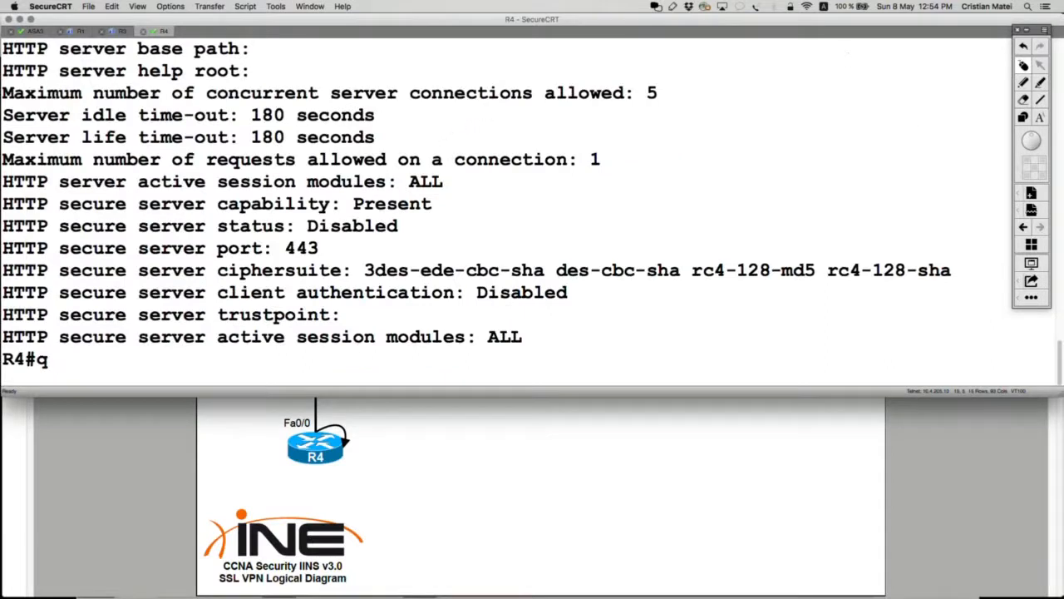
Step: Run 'show ip http server connection' on R4
{"action": "key", "text": "BackSpace"}
{"action": "type", "text": "show i"}
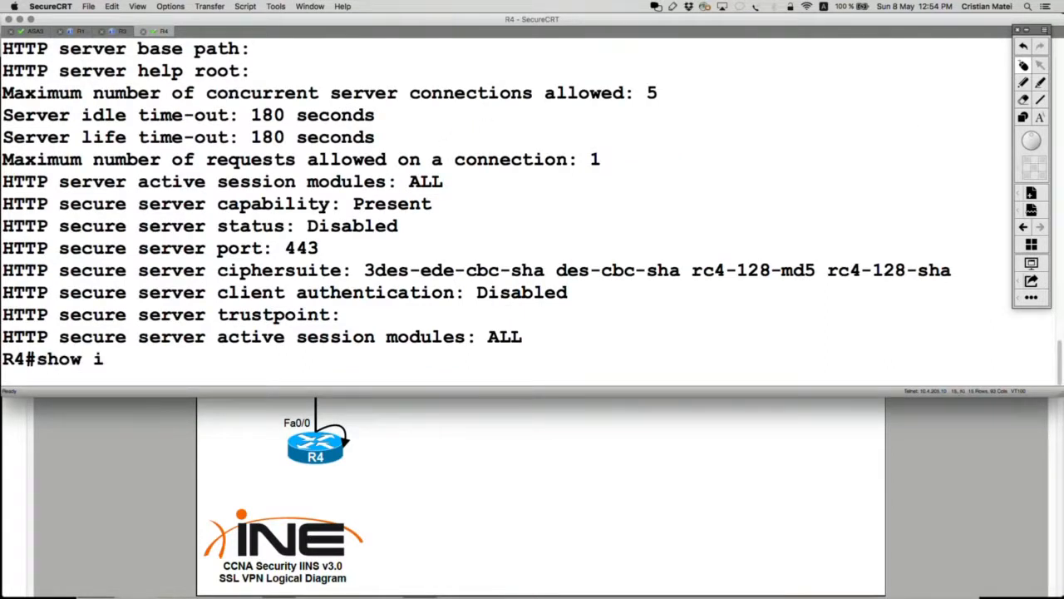
{"action": "type", "text": "p bhtt"}
{"action": "key", "text": "Tab"}
{"action": "key", "text": "BackSpace"}
{"action": "key", "text": "BackSpace"}
{"action": "key", "text": "BackSpace"}
{"action": "key", "text": "BackSpace"}
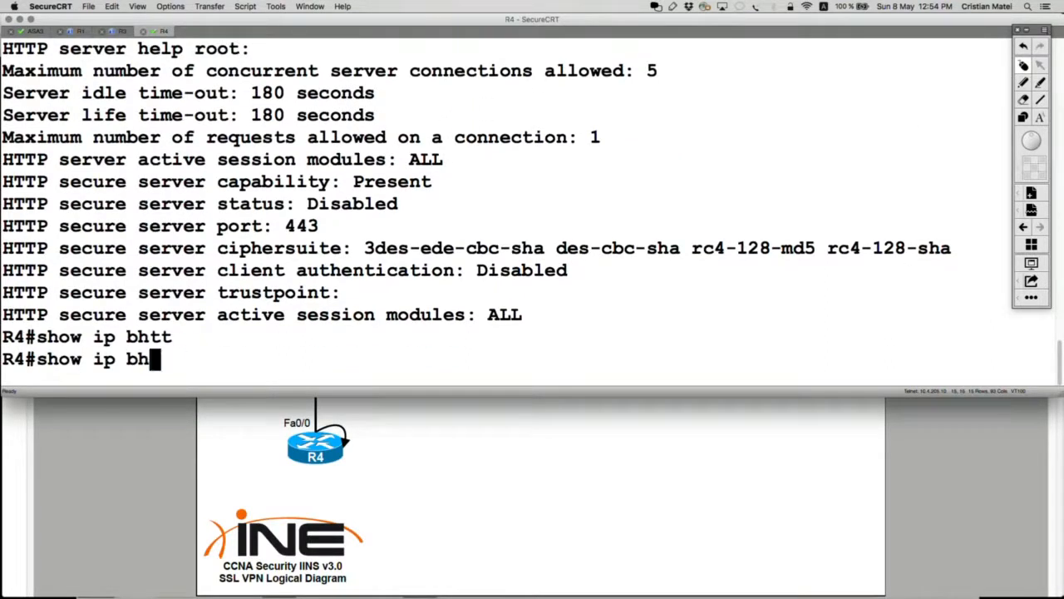
{"action": "type", "text": "htt"}
{"action": "key", "text": "Tab"}
{"action": "type", "text": "ser"}
{"action": "key", "text": "Tab"}
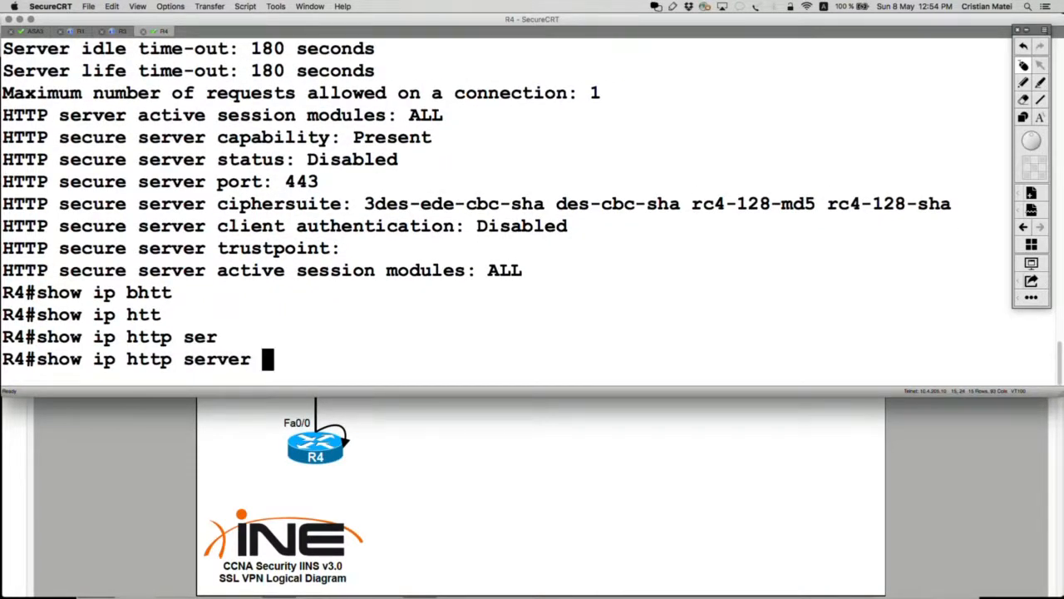
{"action": "type", "text": "?"}
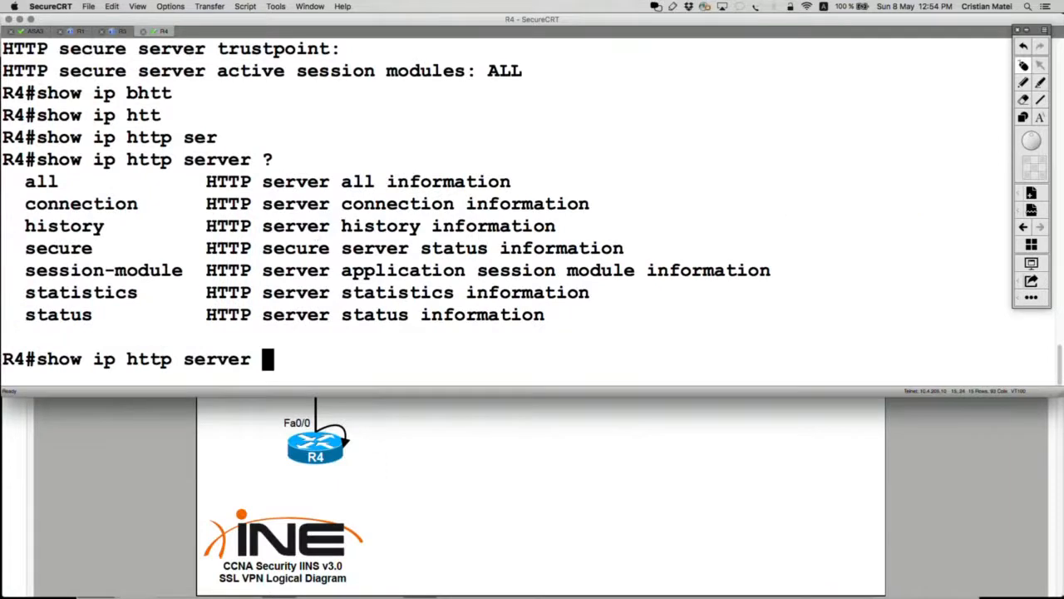
{"action": "type", "text": "con"}
{"action": "key", "text": "Tab"}
{"action": "type", "text": "?"}
{"action": "key", "text": "Return"}
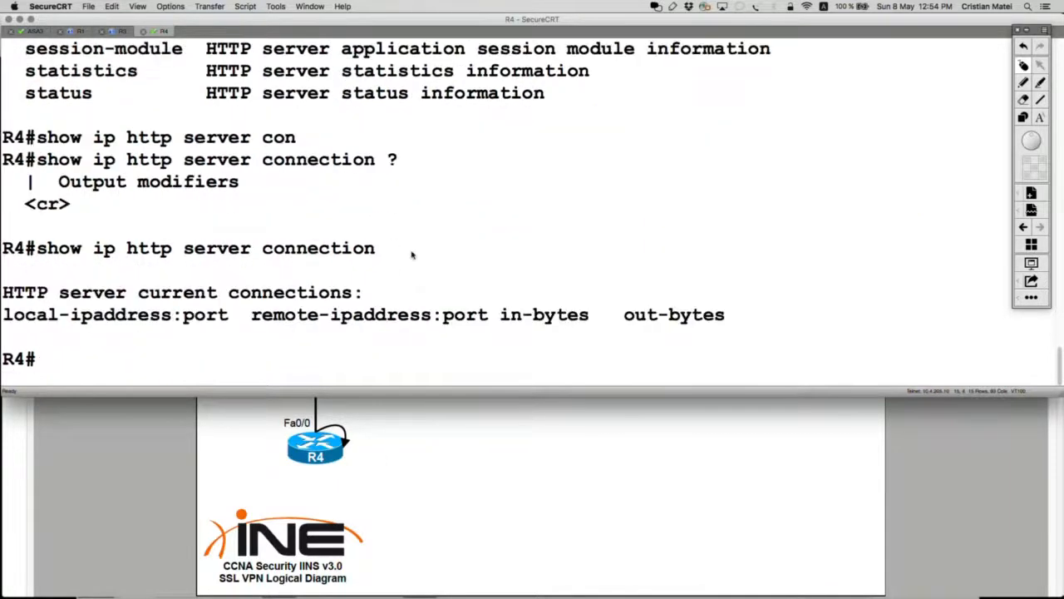
Step: Run 'show ip http server history' to list past connections to 10.4.4.4:80
{"action": "key", "text": "Up"}
{"action": "key", "text": "BackSpace"}
{"action": "key", "text": "BackSpace"}
{"action": "key", "text": "BackSpace"}
{"action": "key", "text": "BackSpace"}
{"action": "key", "text": "BackSpace"}
{"action": "key", "text": "BackSpace"}
{"action": "key", "text": "BackSpace"}
{"action": "key", "text": "BackSpace"}
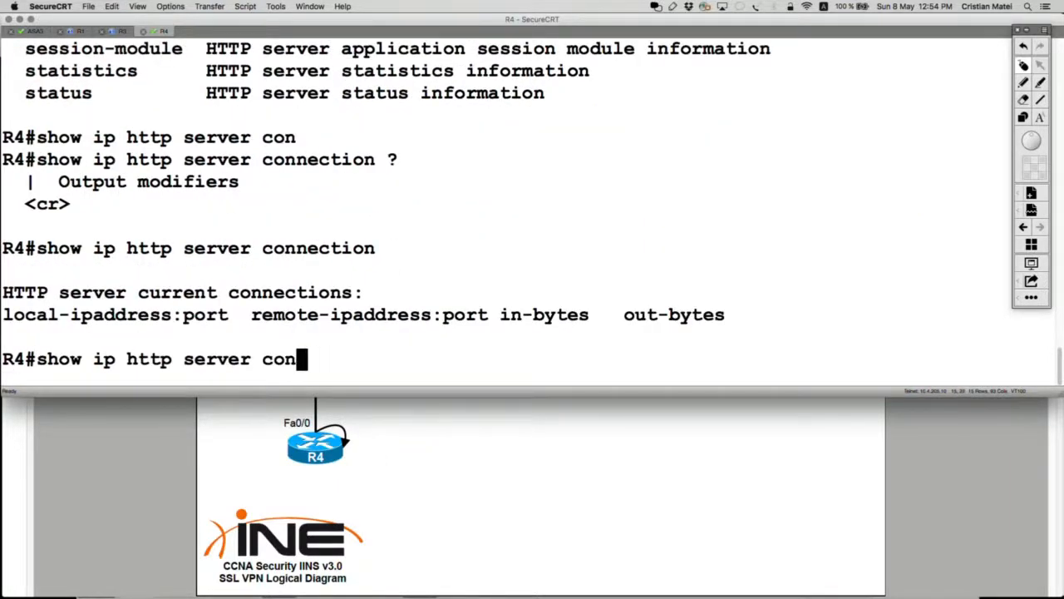
{"action": "key", "text": "BackSpace"}
{"action": "key", "text": "BackSpace"}
{"action": "key", "text": "BackSpace"}
{"action": "type", "text": "hi"}
{"action": "key", "text": "Tab"}
{"action": "key", "text": "Return"}
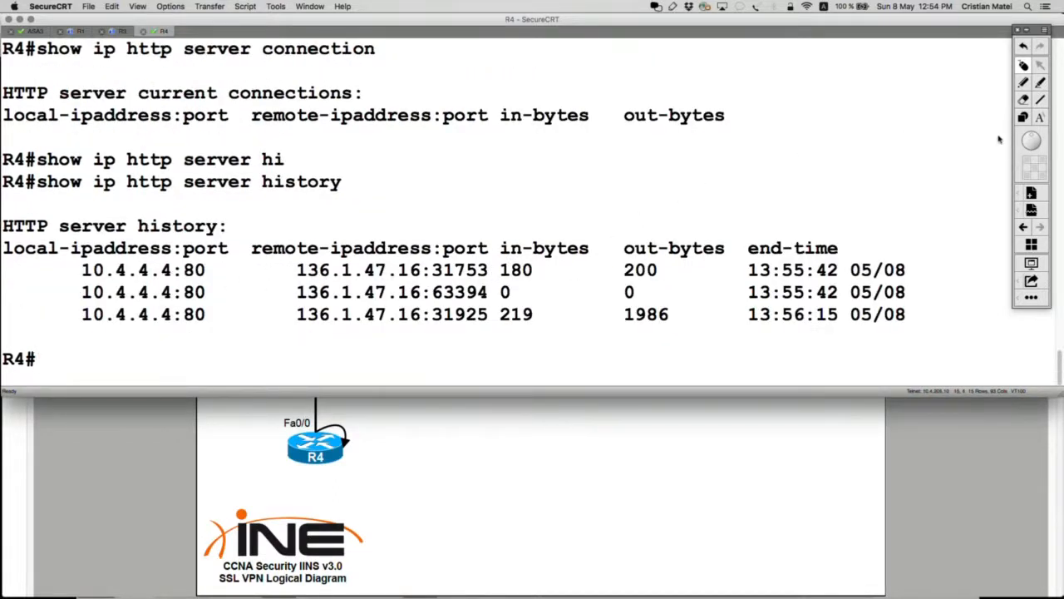
Step: Highlight the remote address 136.1.47.16 in the output, then return to the network diagram
{"action": "left_click", "coordinate": [1023, 117]}
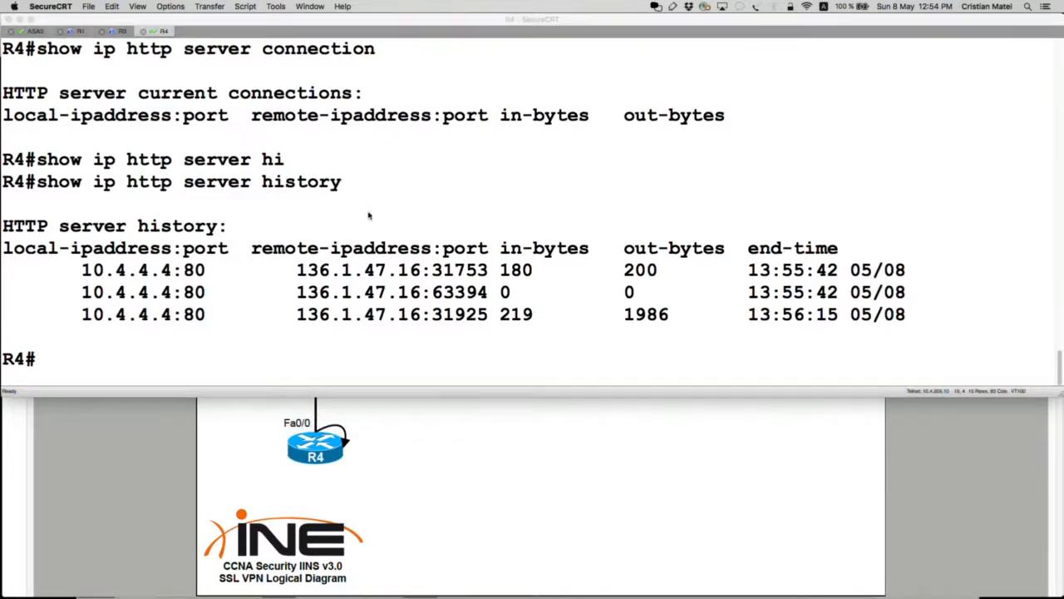
{"action": "mouse_move", "coordinate": [242, 222]}
{"action": "left_mouse_down"}
{"action": "mouse_move", "coordinate": [390, 336]}
{"action": "mouse_move", "coordinate": [542, 350]}
{"action": "left_mouse_up"}
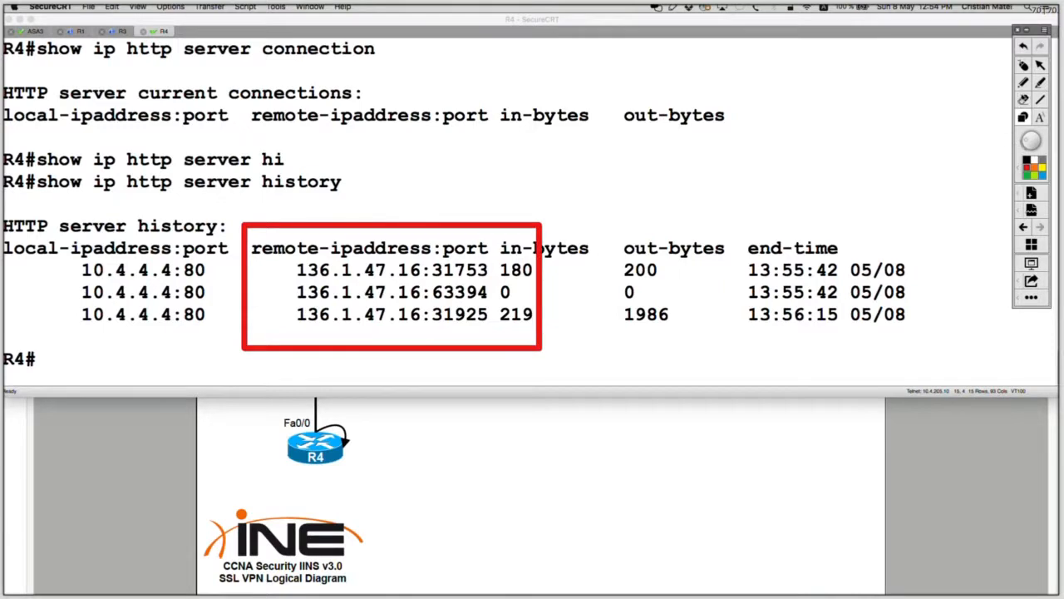
{"action": "left_click", "coordinate": [1023, 82]}
{"action": "mouse_move", "coordinate": [416, 259]}
{"action": "left_mouse_down"}
{"action": "mouse_move", "coordinate": [275, 269]}
{"action": "mouse_move", "coordinate": [441, 284]}
{"action": "mouse_move", "coordinate": [437, 265]}
{"action": "left_mouse_up"}
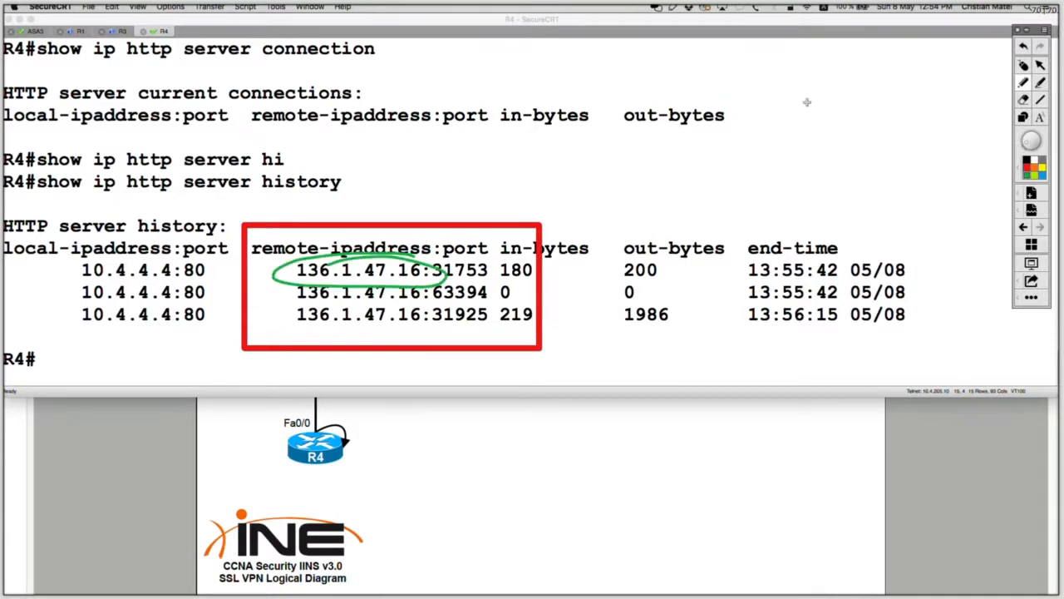
{"action": "left_click", "coordinate": [1024, 66]}
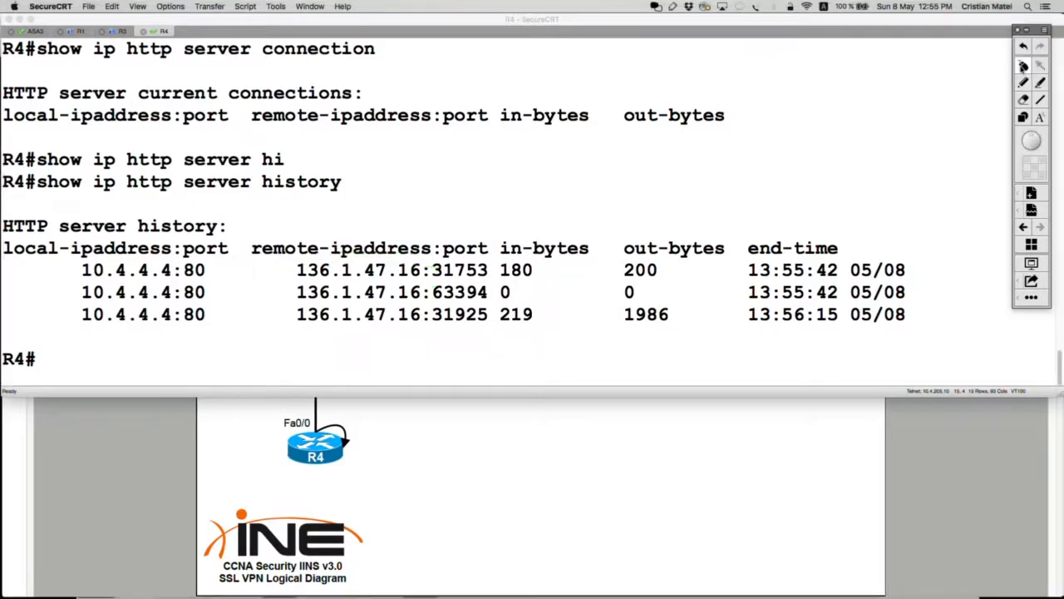
{"action": "left_click", "coordinate": [149, 495]}
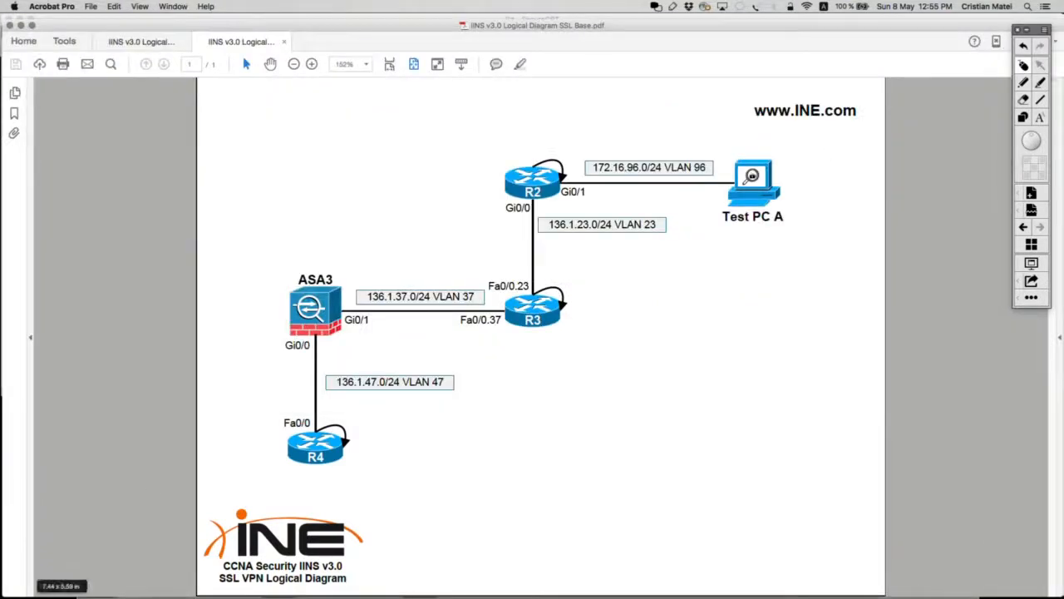
Step: On the test PC, close the extra tab and load R4's home page from the HTTP TO R4 bookmark
{"action": "left_click", "coordinate": [1, 270]}
{"action": "key", "text": "super+Tab"}
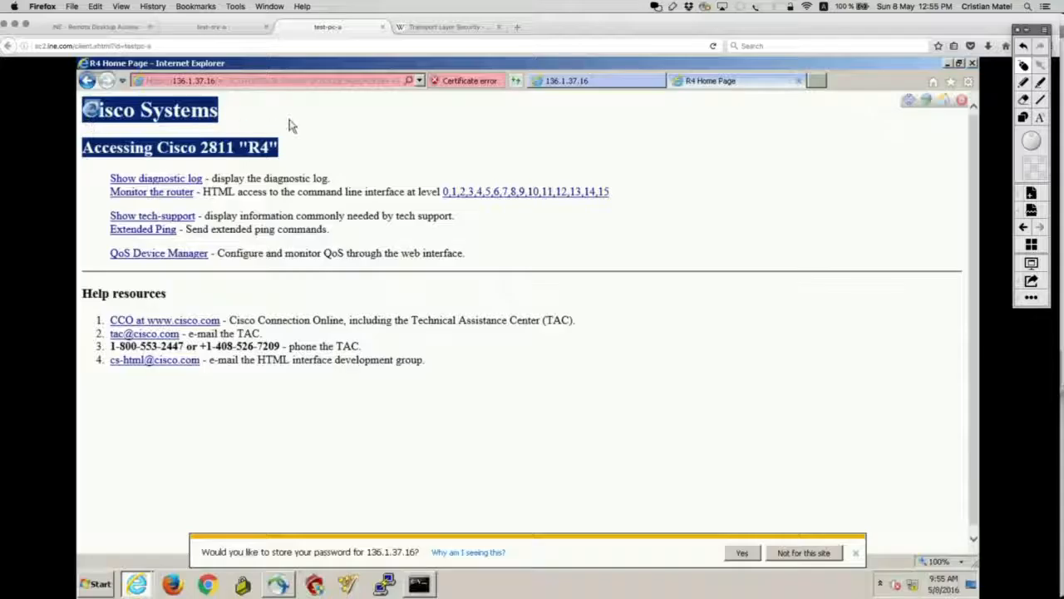
{"action": "left_click", "coordinate": [799, 83]}
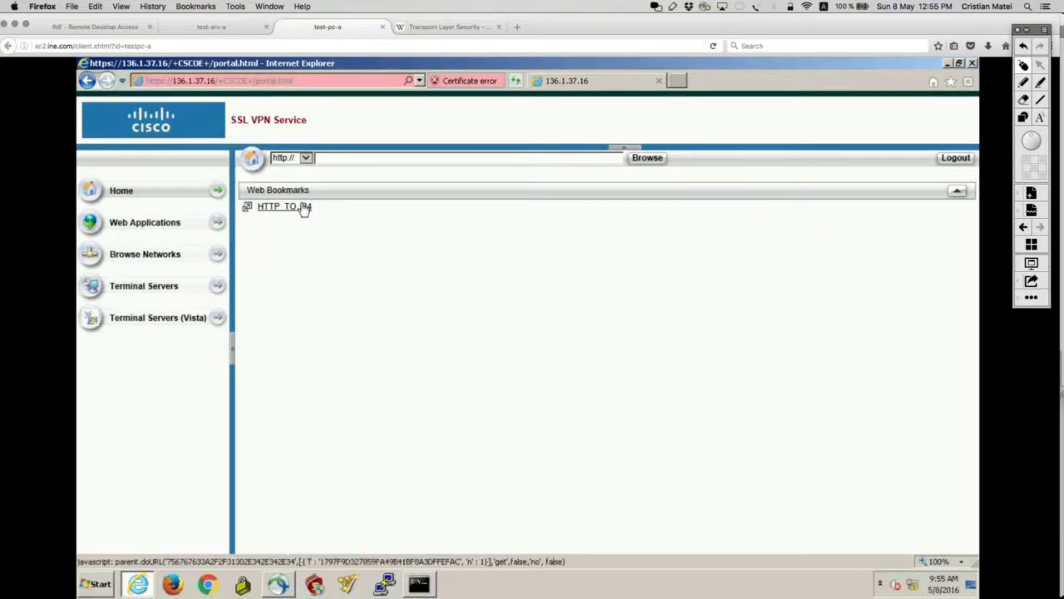
{"action": "left_click", "coordinate": [304, 208]}
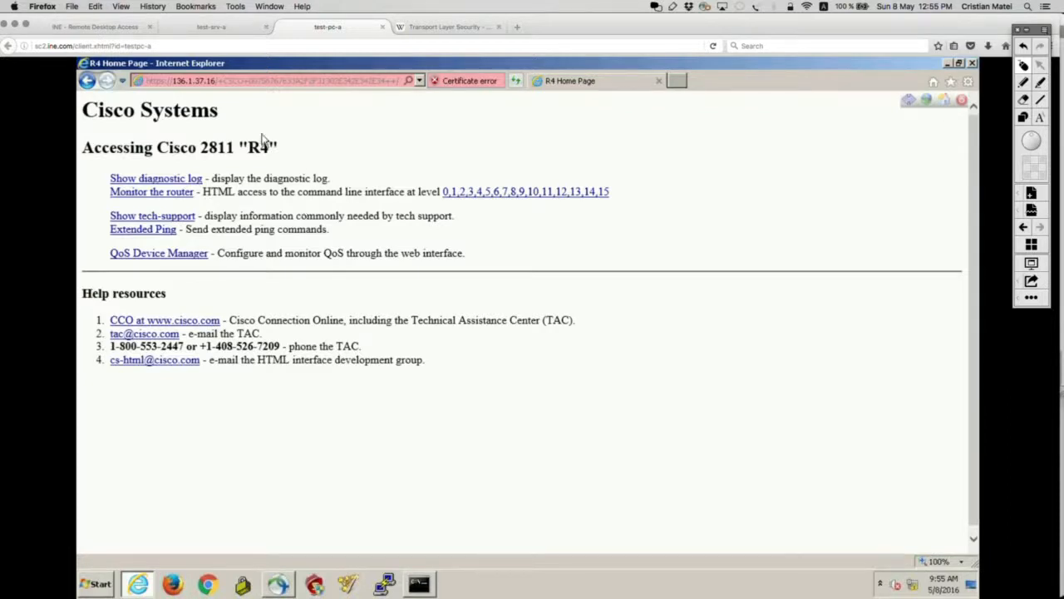
Step: Reload R4's page from the portal, highlight the toolbar's Home shortcut, then return to SecureCRT
{"action": "left_click", "coordinate": [946, 101]}
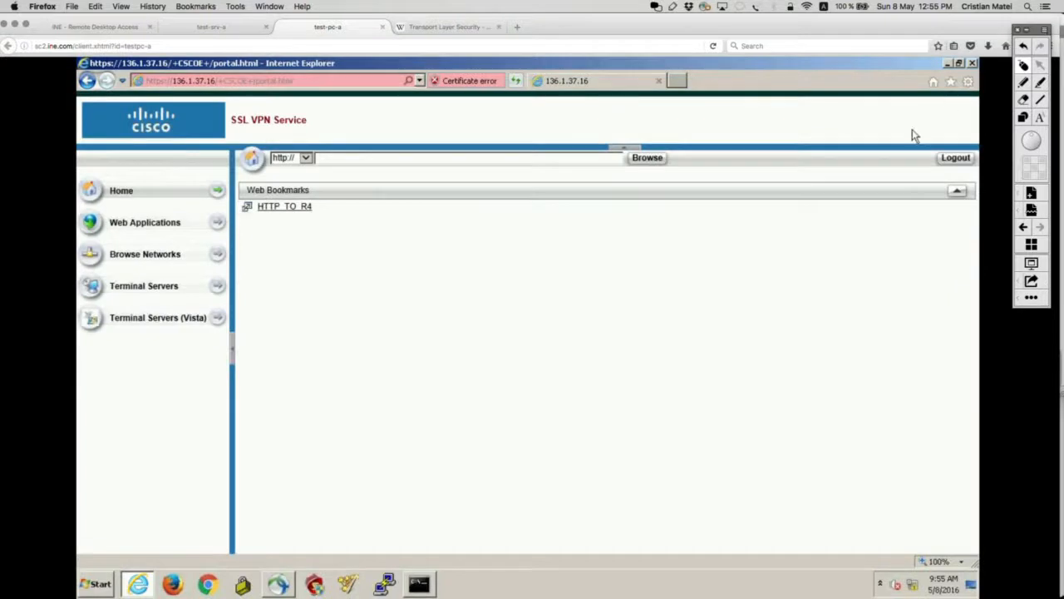
{"action": "left_click", "coordinate": [305, 207]}
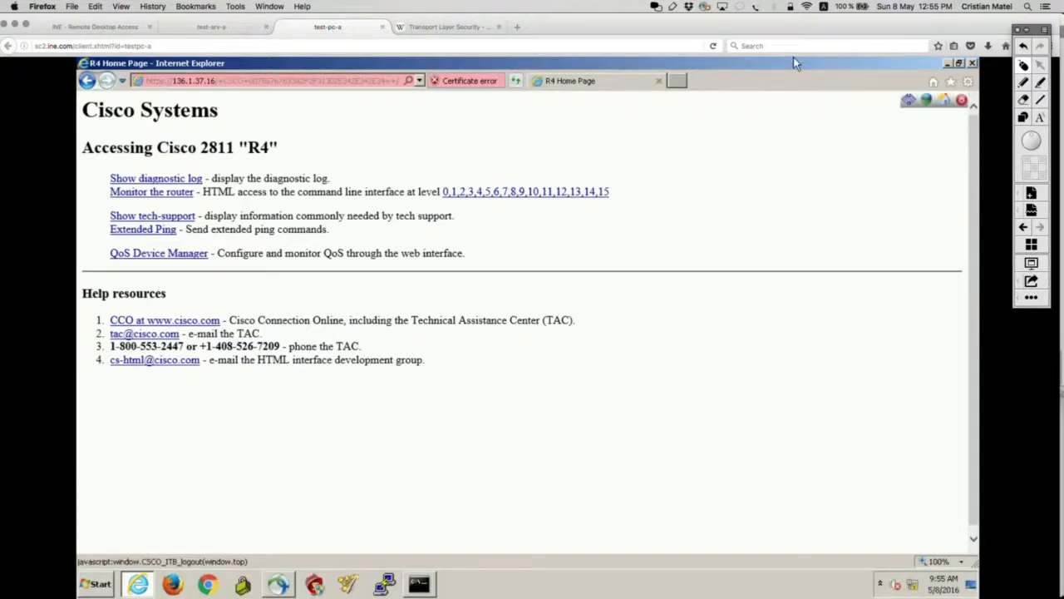
{"action": "left_click", "coordinate": [1023, 84]}
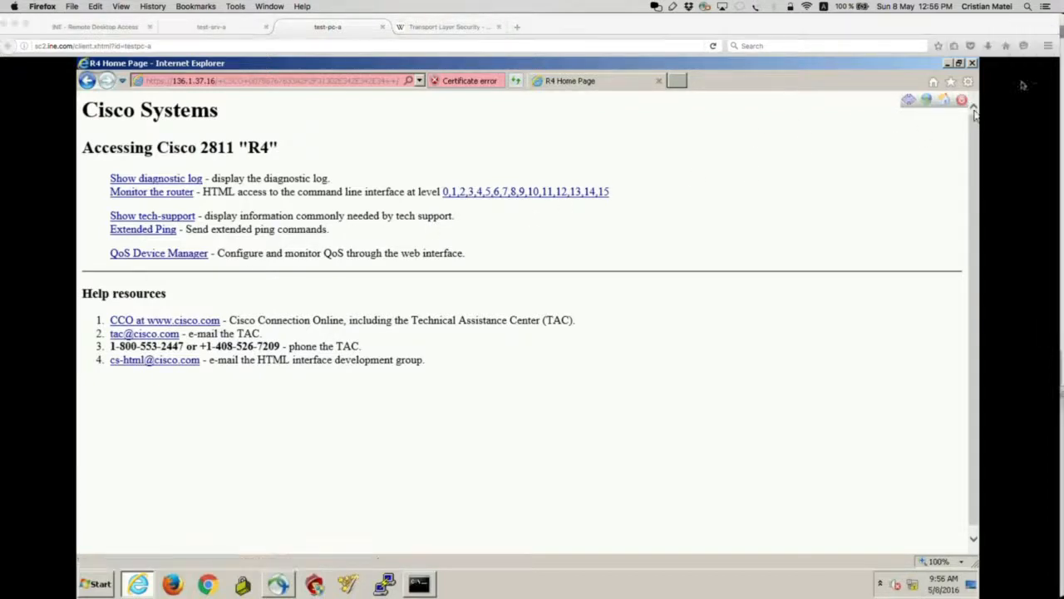
{"action": "mouse_move", "coordinate": [956, 91]}
{"action": "left_mouse_down"}
{"action": "mouse_move", "coordinate": [921, 106]}
{"action": "mouse_move", "coordinate": [956, 89]}
{"action": "left_mouse_up"}
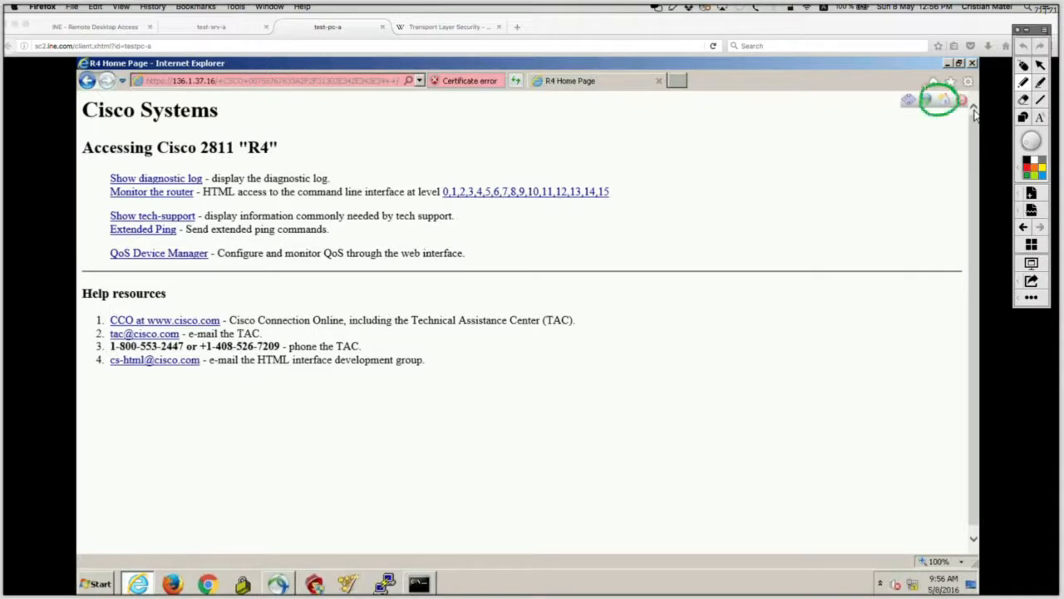
{"action": "left_click", "coordinate": [1024, 82]}
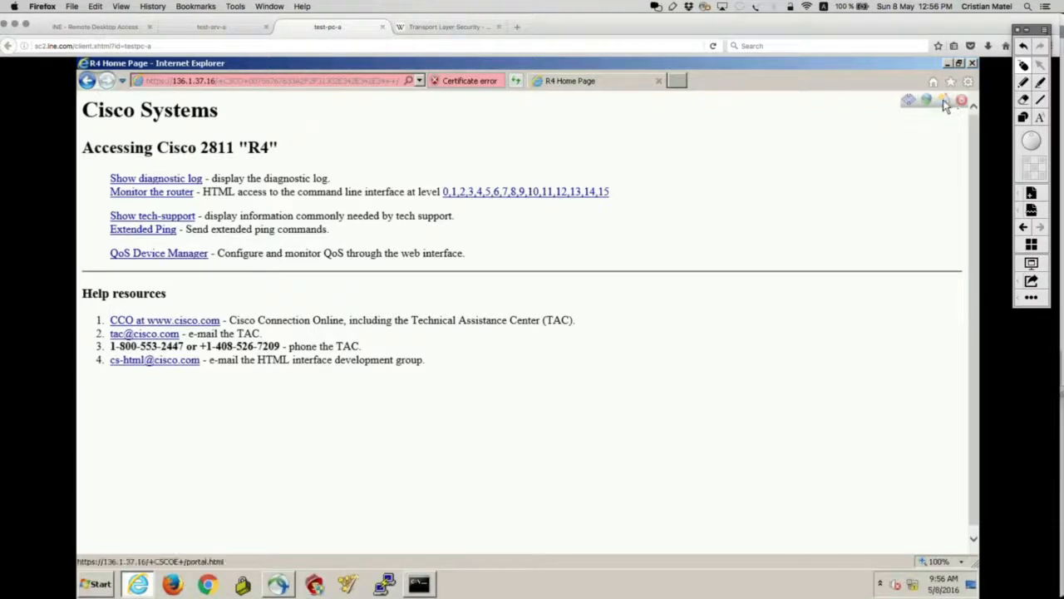
{"action": "left_click", "coordinate": [948, 101]}
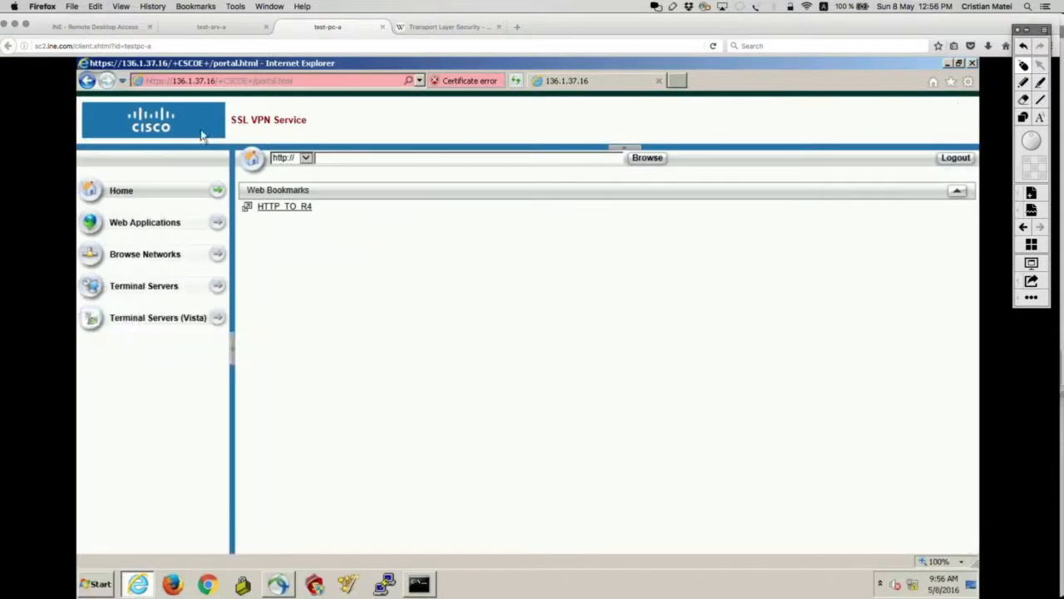
{"action": "key", "text": "super+Tab"}
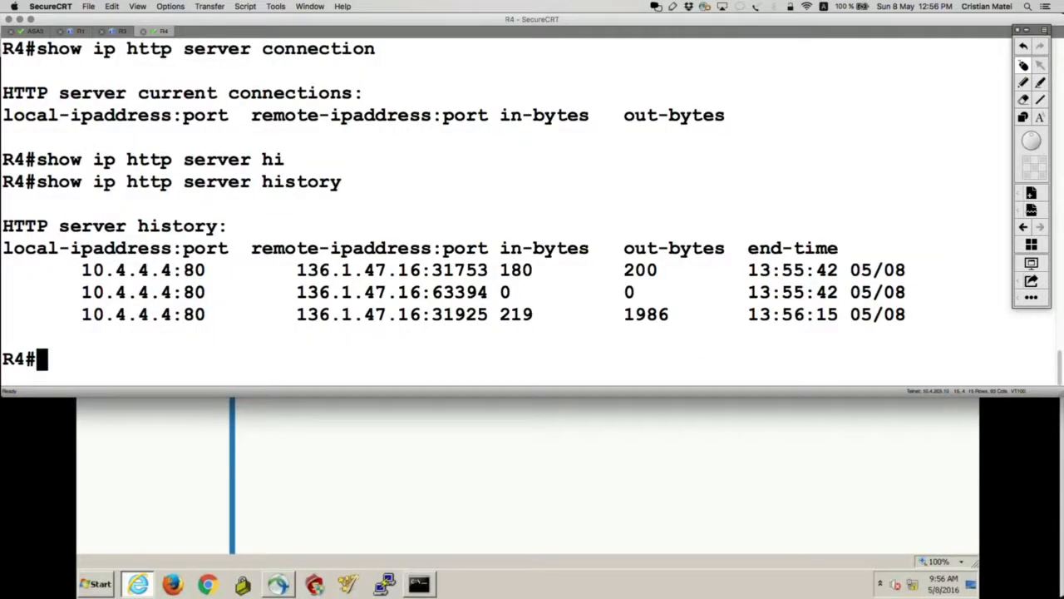
Step: On ASA3, run 'show vpn-sessiondb detail webvpn' using Tab completion and page through the output
{"action": "left_click", "coordinate": [35, 32]}
{"action": "key", "text": "Return"}
{"action": "key", "text": "Return"}
{"action": "key", "text": "ctrl+z"}
{"action": "type", "text": "show"}
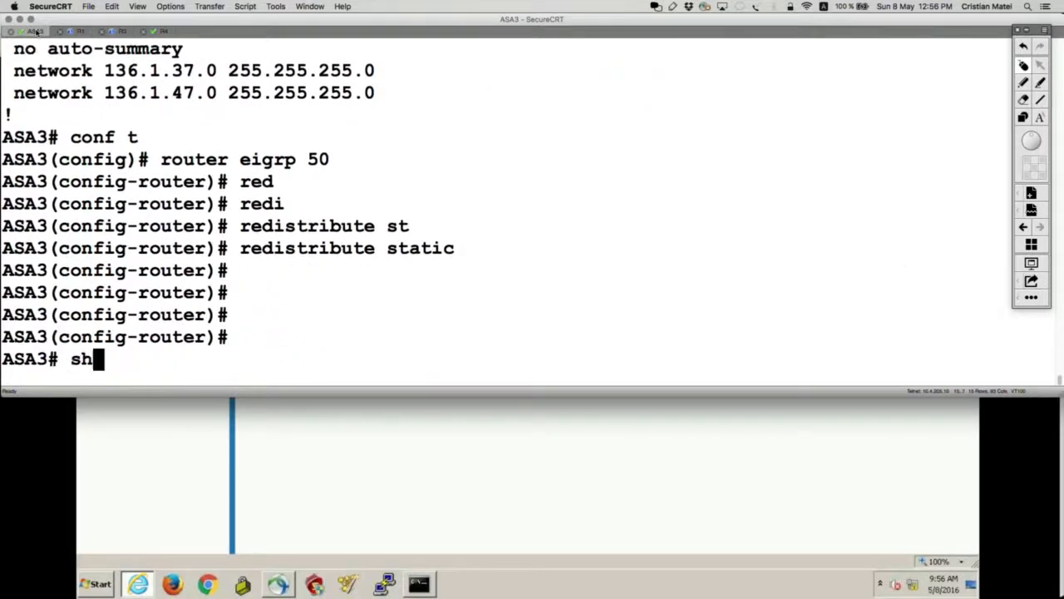
{"action": "key", "text": "BackSpace"}
{"action": "key", "text": "BackSpace"}
{"action": "key", "text": "BackSpace"}
{"action": "key", "text": "BackSpace"}
{"action": "type", "text": "shpw vpn"}
{"action": "key", "text": "Tab"}
{"action": "key", "text": "Return"}
{"action": "type", "text": "show vpn"}
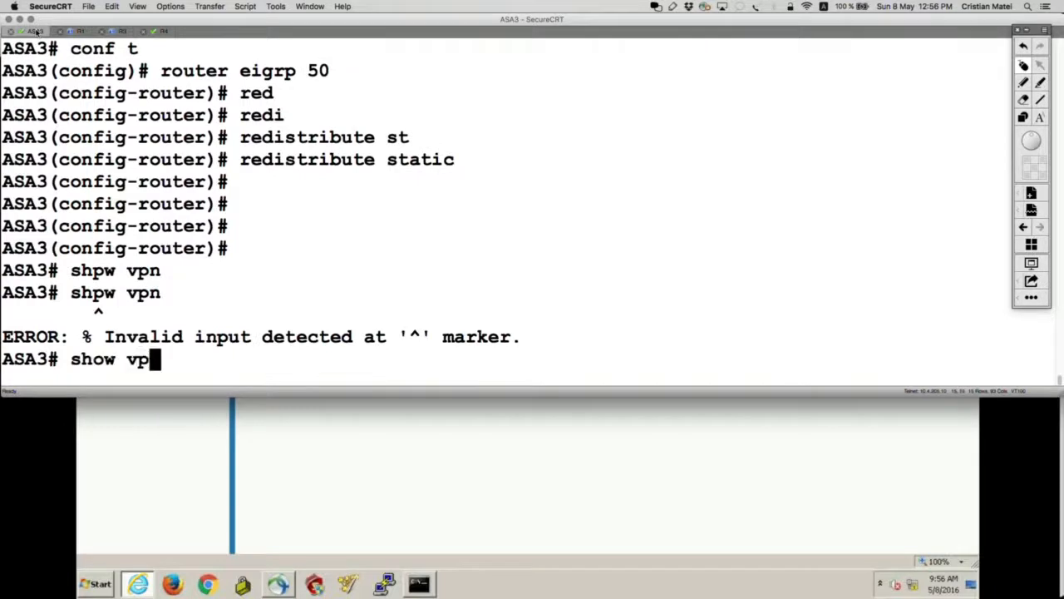
{"action": "key", "text": "Tab"}
{"action": "type", "text": "-s"}
{"action": "key", "text": "Tab"}
{"action": "type", "text": "de"}
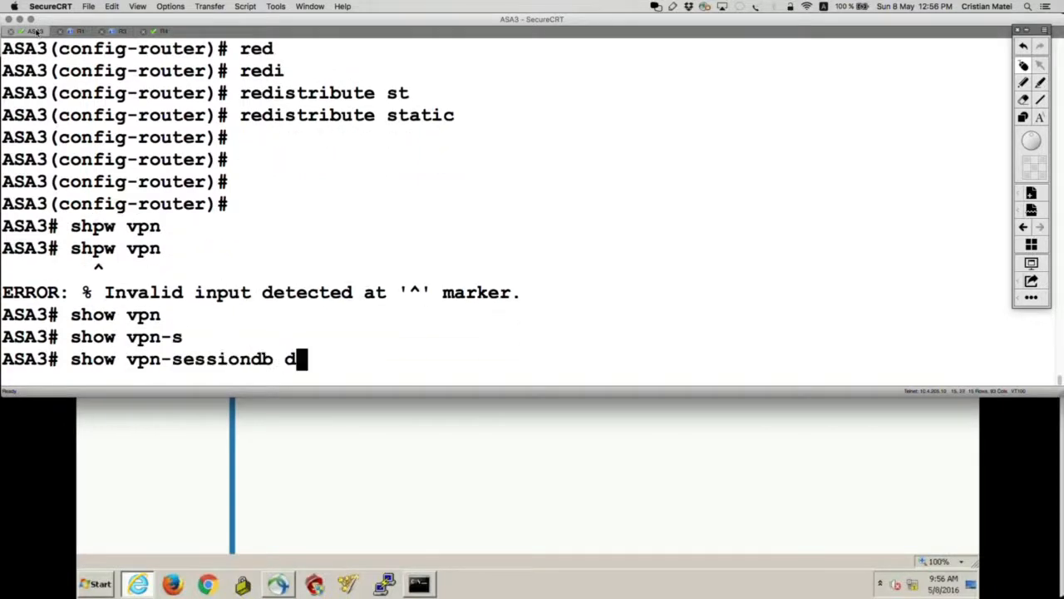
{"action": "key", "text": "Tab"}
{"action": "type", "text": "we"}
{"action": "key", "text": "Tab"}
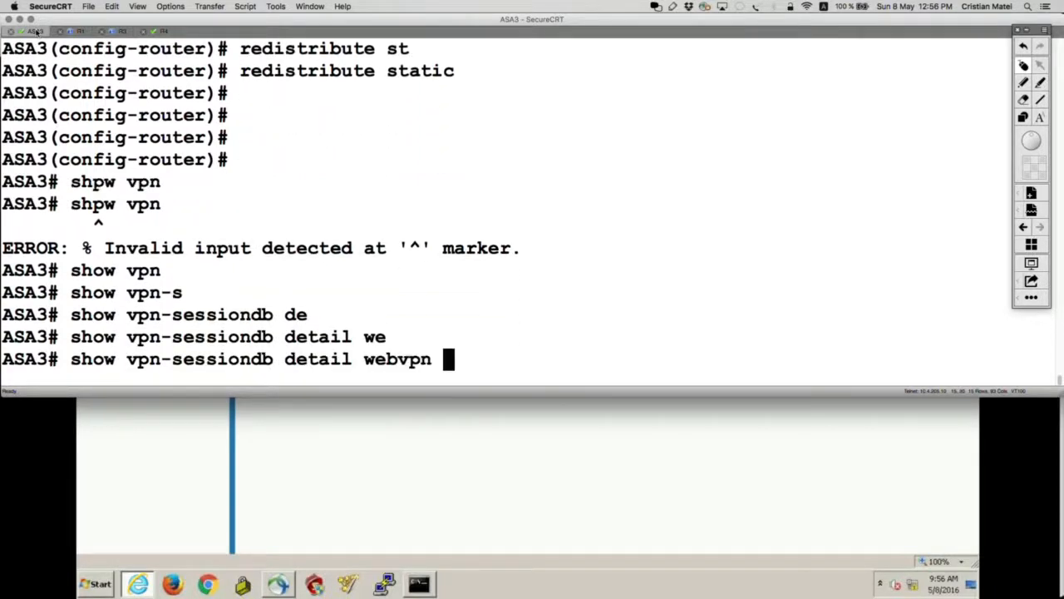
{"action": "key", "text": "Return"}
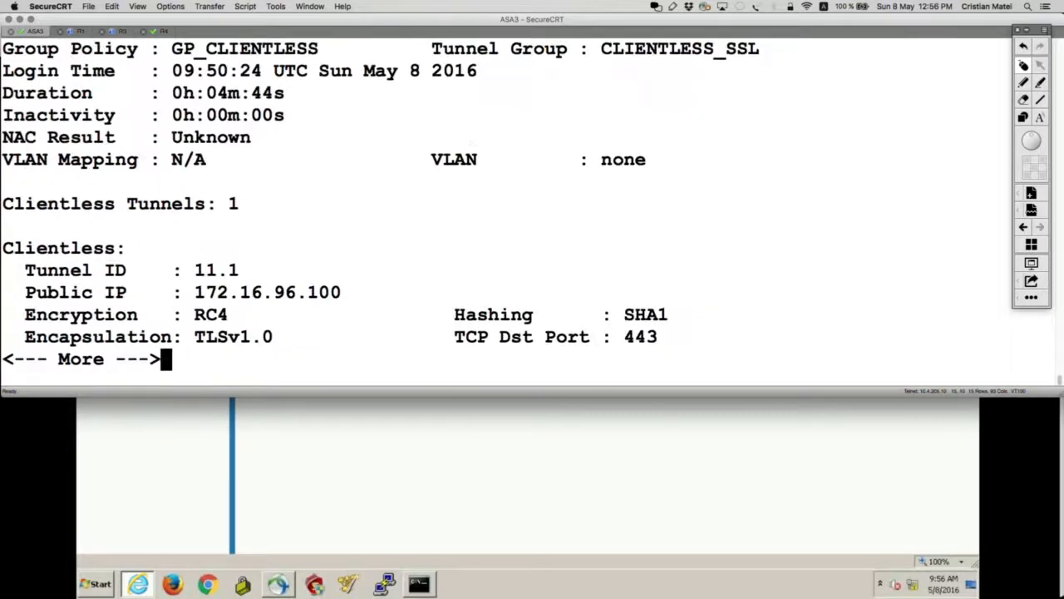
{"action": "key", "text": "space"}
Step: Highlight public IP 172.16.96.100, Clientless protocol, CLIENTLESS_SSL, GP_CLIENTLESS, SHA1 and RC4 in the output
{"action": "scroll", "coordinate": [532, 208], "scroll_direction": "up", "scroll_amount": 5}
{"action": "scroll", "coordinate": [532, 208], "scroll_direction": "up", "scroll_amount": 5}
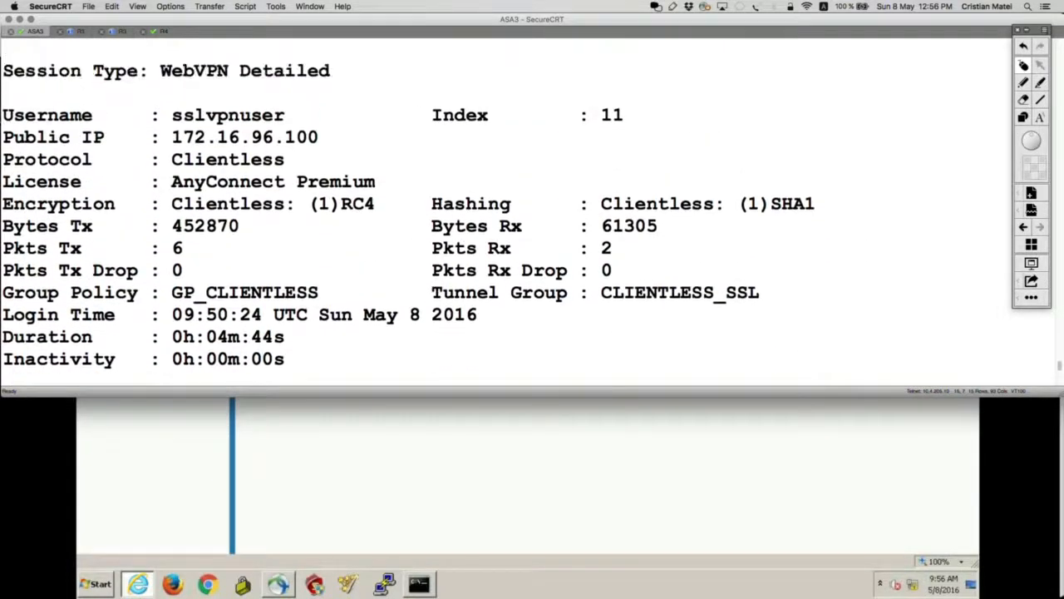
{"action": "scroll", "coordinate": [586, 163], "scroll_direction": "up", "scroll_amount": 2}
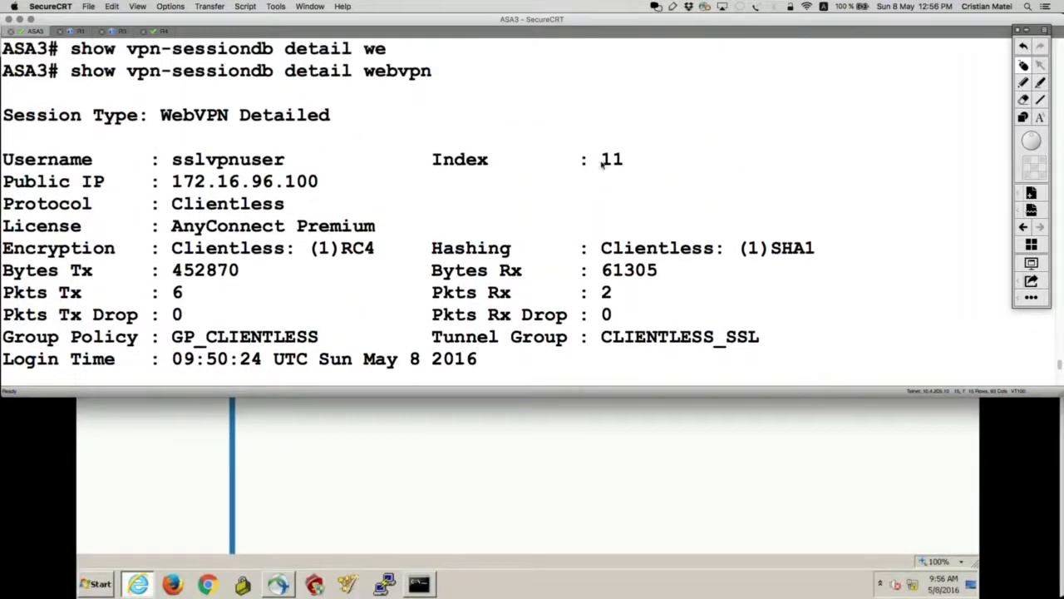
{"action": "scroll", "coordinate": [652, 234], "scroll_direction": "down", "scroll_amount": 1}
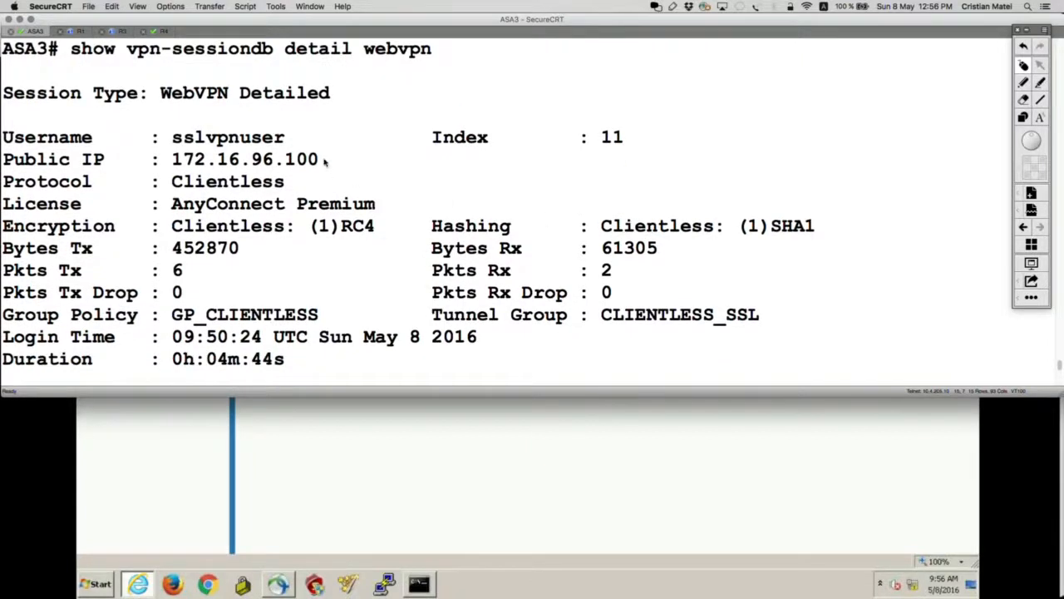
{"action": "left_click_drag", "start_coordinate": [325, 161], "coordinate": [1, 159]}
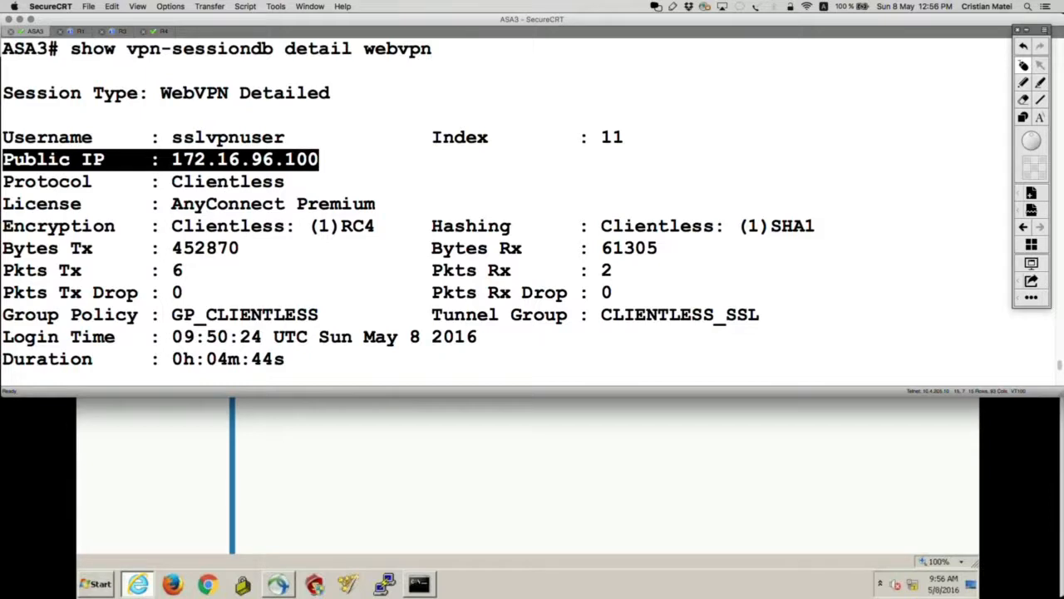
{"action": "left_click_drag", "start_coordinate": [291, 186], "coordinate": [2, 181]}
{"action": "scroll", "coordinate": [372, 232], "scroll_direction": "down", "scroll_amount": 3}
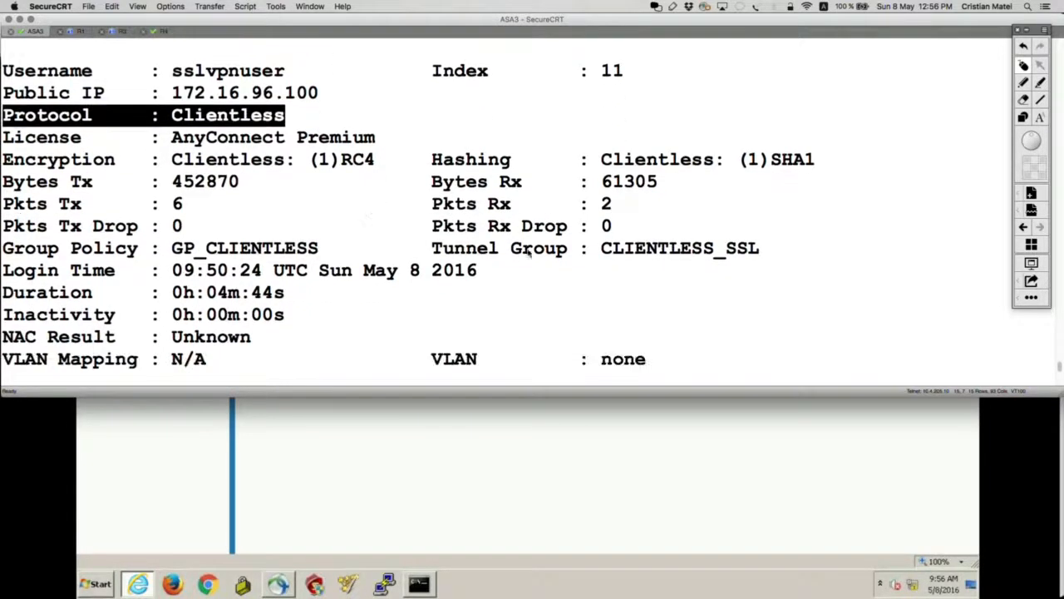
{"action": "left_click_drag", "start_coordinate": [431, 250], "coordinate": [772, 248]}
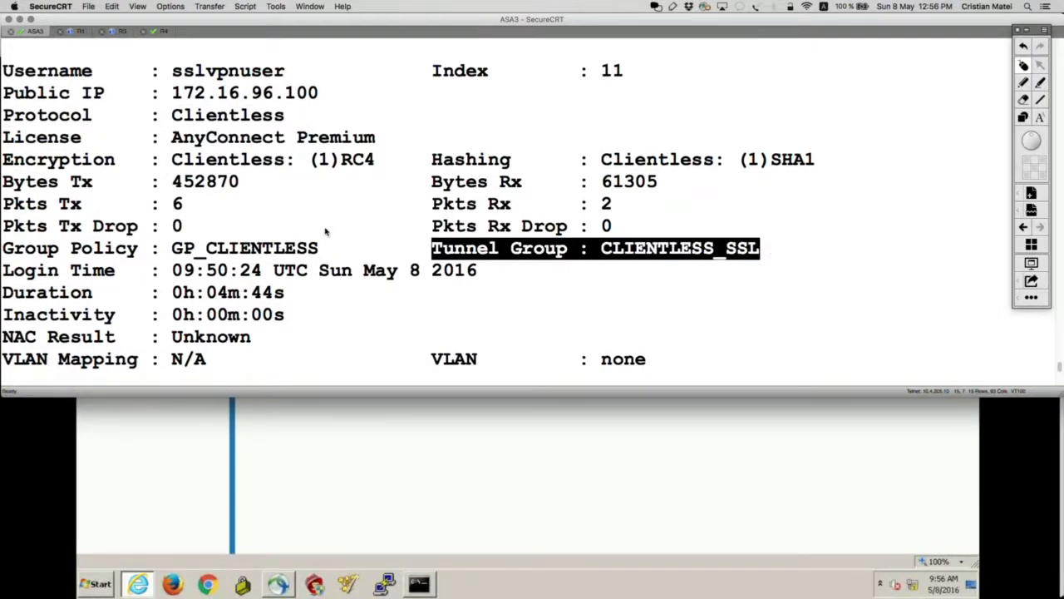
{"action": "left_click_drag", "start_coordinate": [330, 248], "coordinate": [3, 248]}
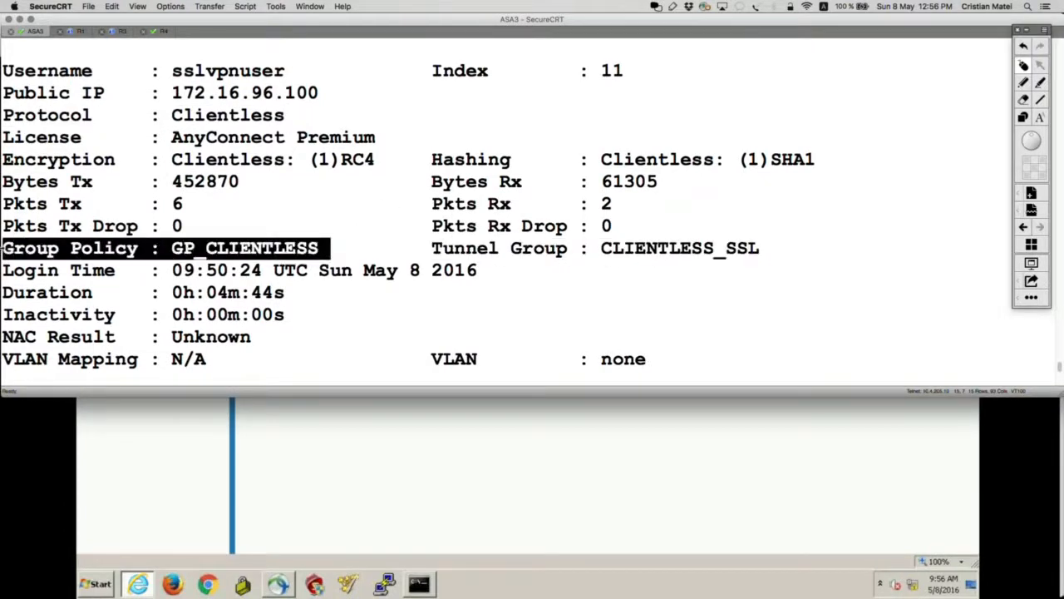
{"action": "scroll", "coordinate": [306, 279], "scroll_direction": "down", "scroll_amount": 5}
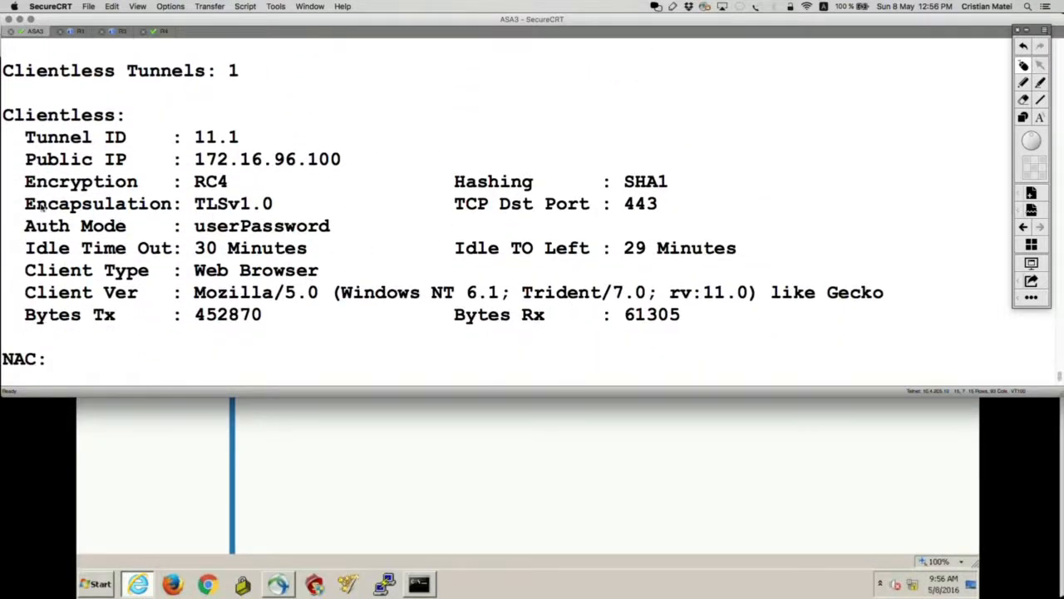
{"action": "left_click_drag", "start_coordinate": [25, 205], "coordinate": [454, 182]}
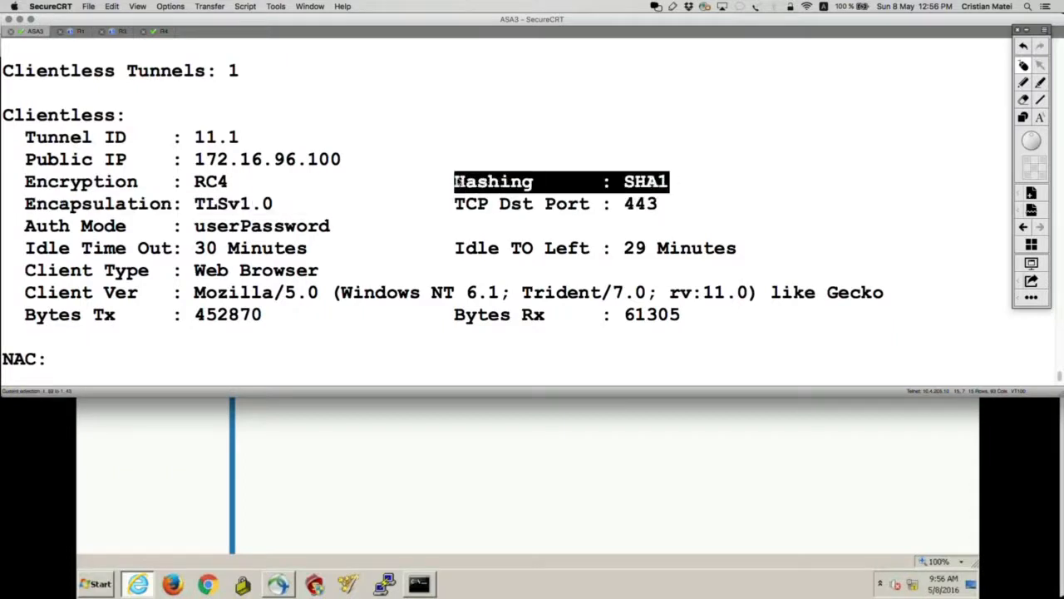
{"action": "left_click_drag", "start_coordinate": [243, 183], "coordinate": [3, 181]}
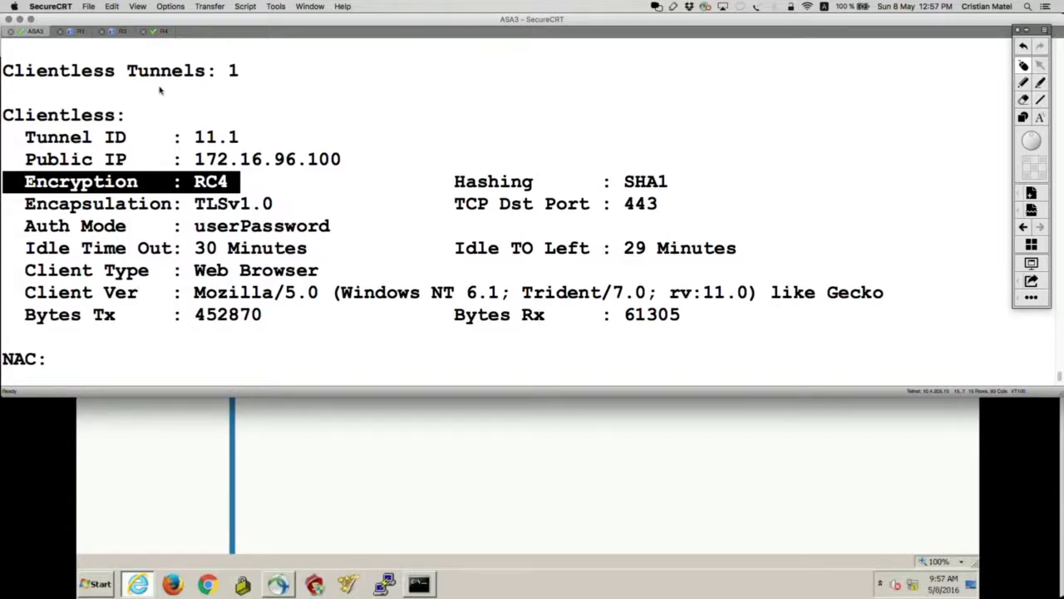
{"action": "key", "text": "super+Tab"}
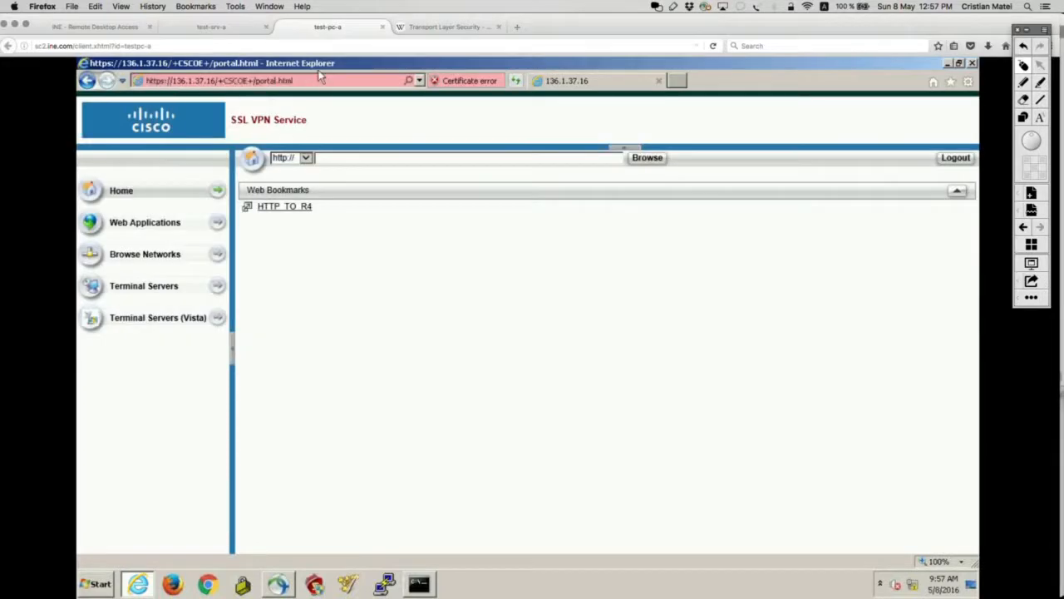
Step: In ASDM on test-srv-a, filter VPN sessions to Clientless SSL VPN and open the session's details
{"action": "left_click", "coordinate": [211, 27]}
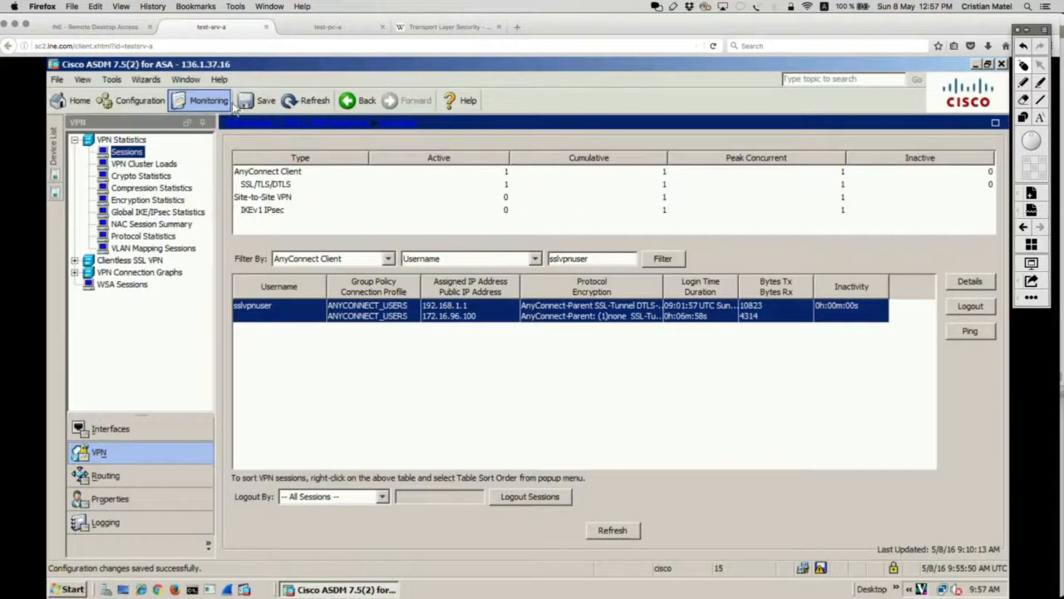
{"action": "left_click", "coordinate": [122, 466]}
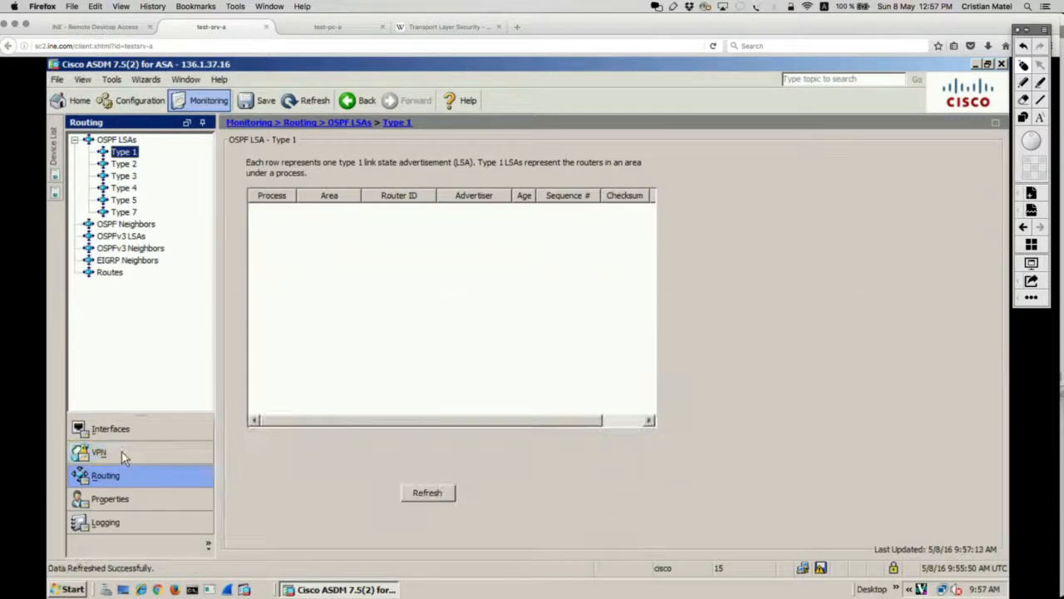
{"action": "left_click", "coordinate": [122, 455]}
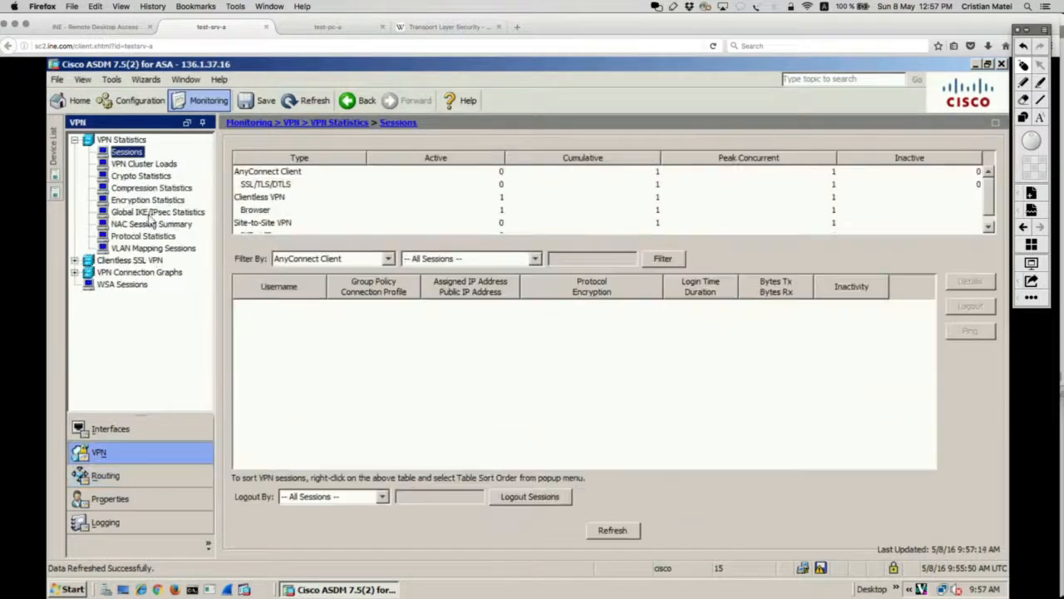
{"action": "left_click", "coordinate": [389, 258]}
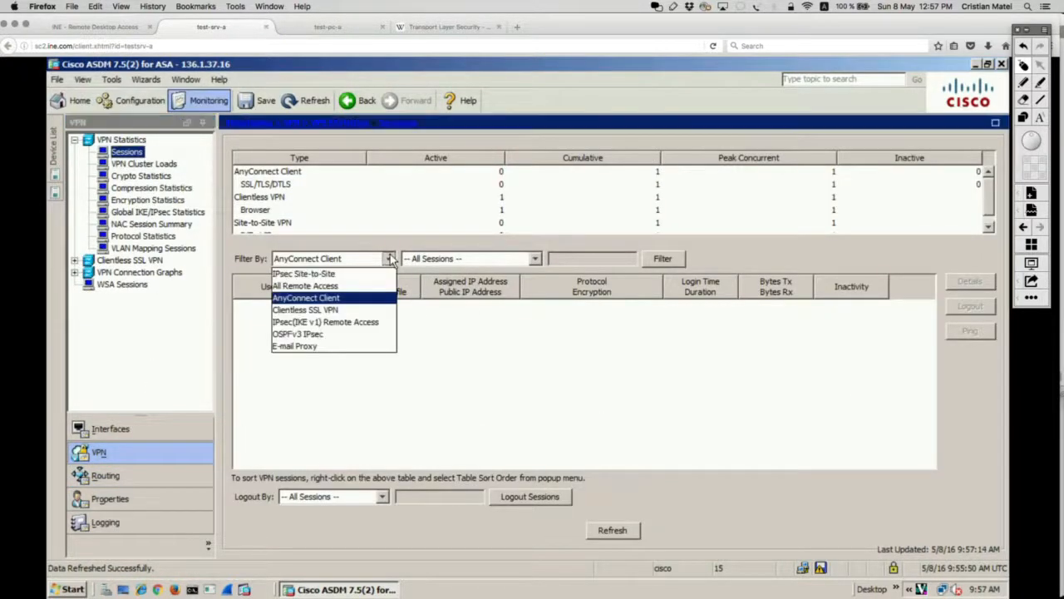
{"action": "left_click", "coordinate": [311, 307]}
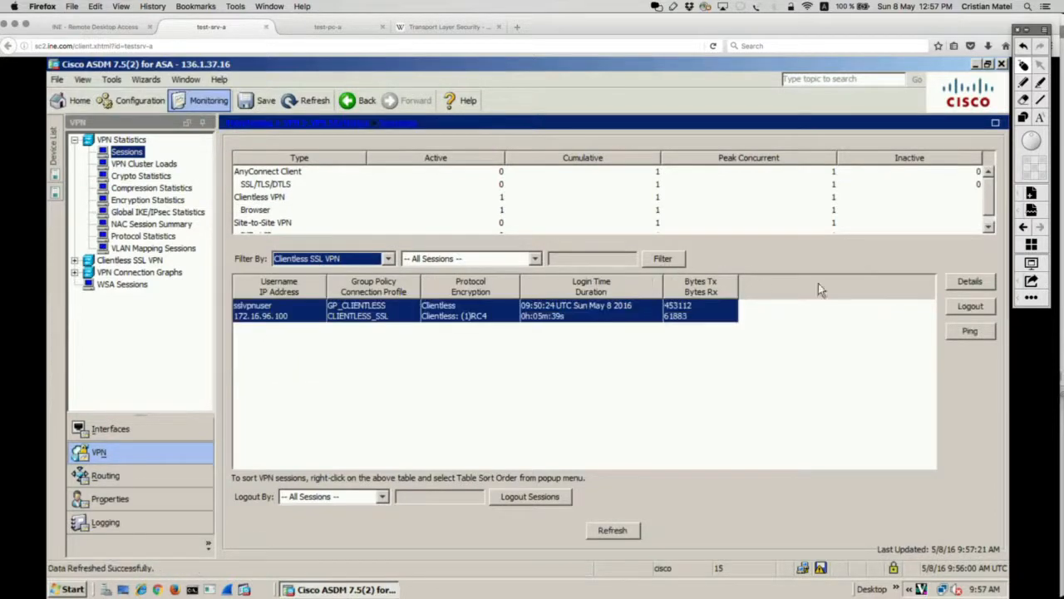
{"action": "left_click", "coordinate": [964, 282]}
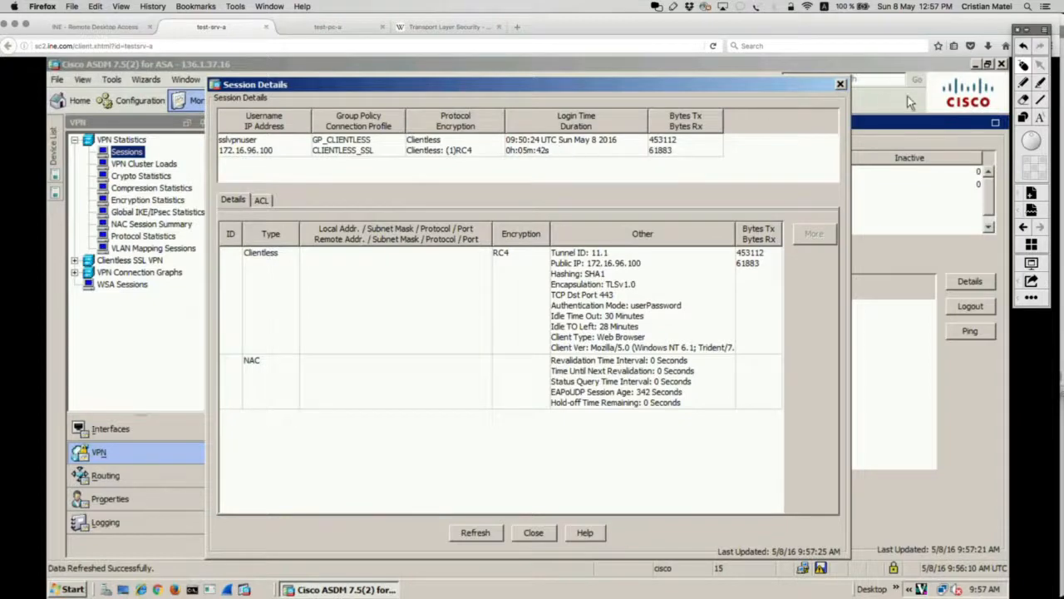
Step: Mark the session row, Clientless type, bytes sent/received and tunnel details in the Other column
{"action": "left_click", "coordinate": [1025, 118]}
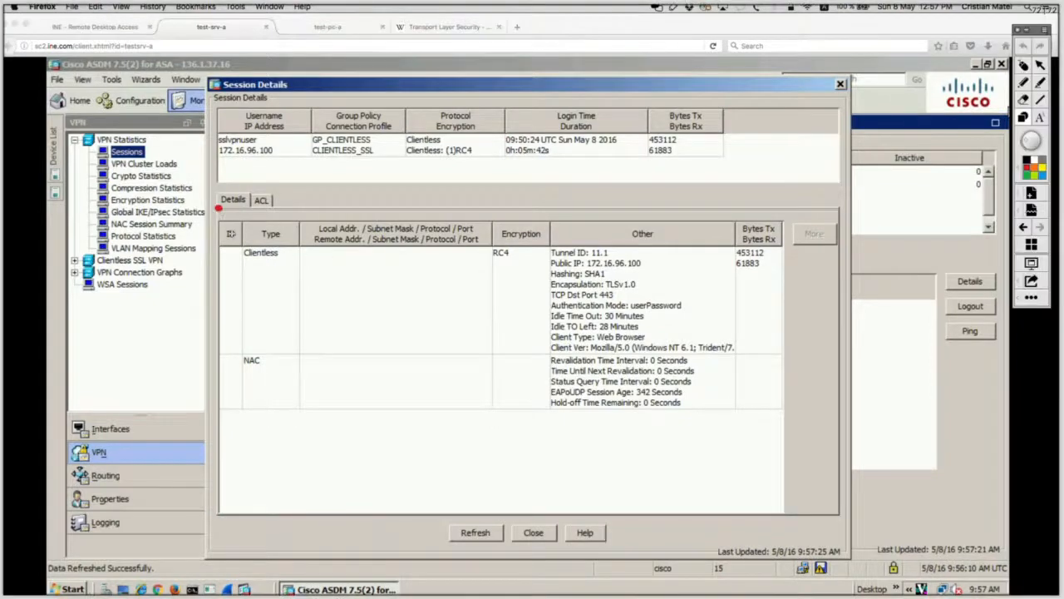
{"action": "mouse_move", "coordinate": [218, 208]}
{"action": "left_mouse_down"}
{"action": "mouse_move", "coordinate": [426, 387]}
{"action": "mouse_move", "coordinate": [703, 407]}
{"action": "mouse_move", "coordinate": [836, 387]}
{"action": "mouse_move", "coordinate": [821, 370]}
{"action": "left_mouse_up"}
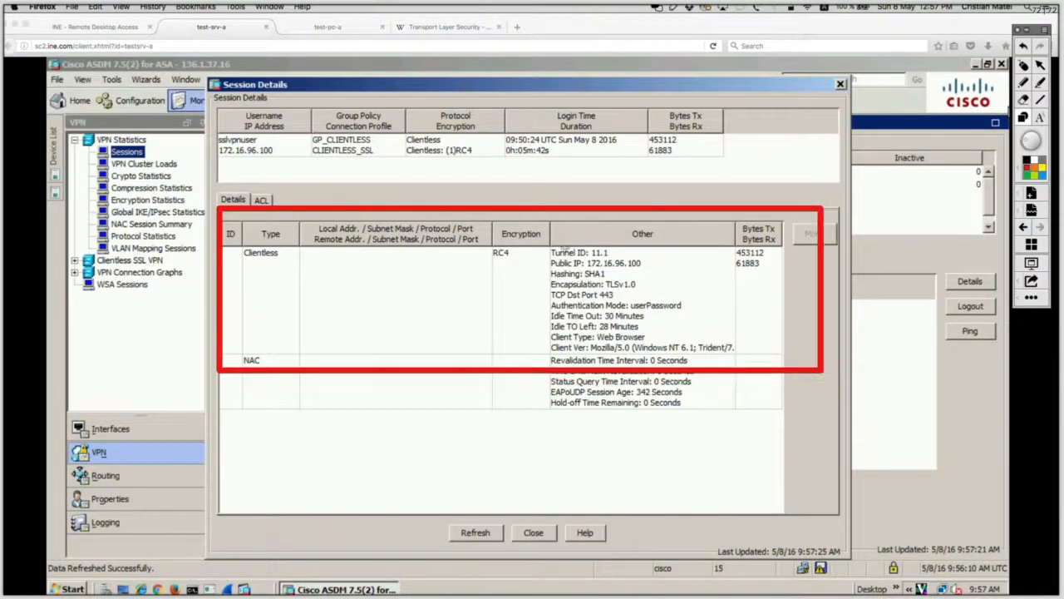
{"action": "left_click", "coordinate": [1025, 83]}
{"action": "mouse_move", "coordinate": [283, 238]}
{"action": "left_mouse_down"}
{"action": "mouse_move", "coordinate": [245, 249]}
{"action": "mouse_move", "coordinate": [309, 244]}
{"action": "left_mouse_up"}
{"action": "mouse_move", "coordinate": [771, 239]}
{"action": "left_mouse_down"}
{"action": "mouse_move", "coordinate": [723, 253]}
{"action": "mouse_move", "coordinate": [733, 227]}
{"action": "left_mouse_up"}
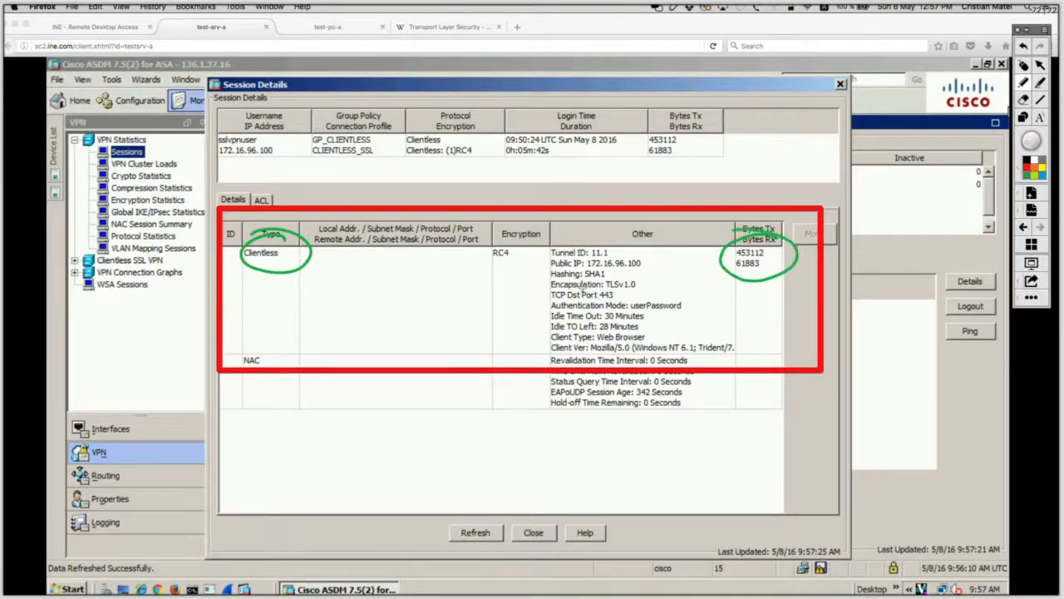
{"action": "mouse_move", "coordinate": [653, 239]}
{"action": "left_mouse_down"}
{"action": "mouse_move", "coordinate": [525, 251]}
{"action": "mouse_move", "coordinate": [503, 333]}
{"action": "mouse_move", "coordinate": [592, 357]}
{"action": "mouse_move", "coordinate": [701, 353]}
{"action": "mouse_move", "coordinate": [708, 273]}
{"action": "mouse_move", "coordinate": [541, 248]}
{"action": "left_mouse_up"}
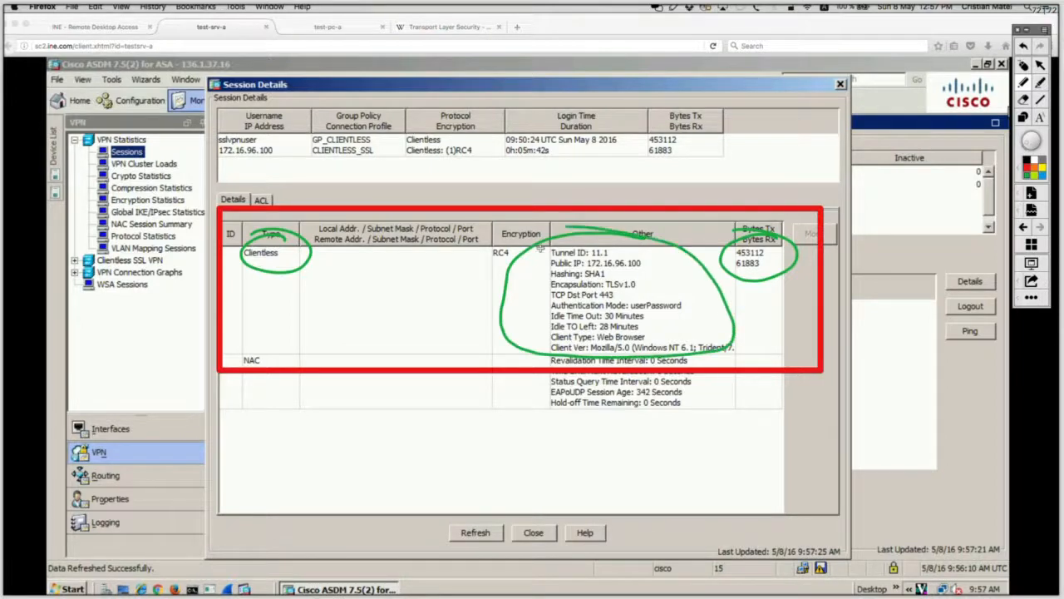